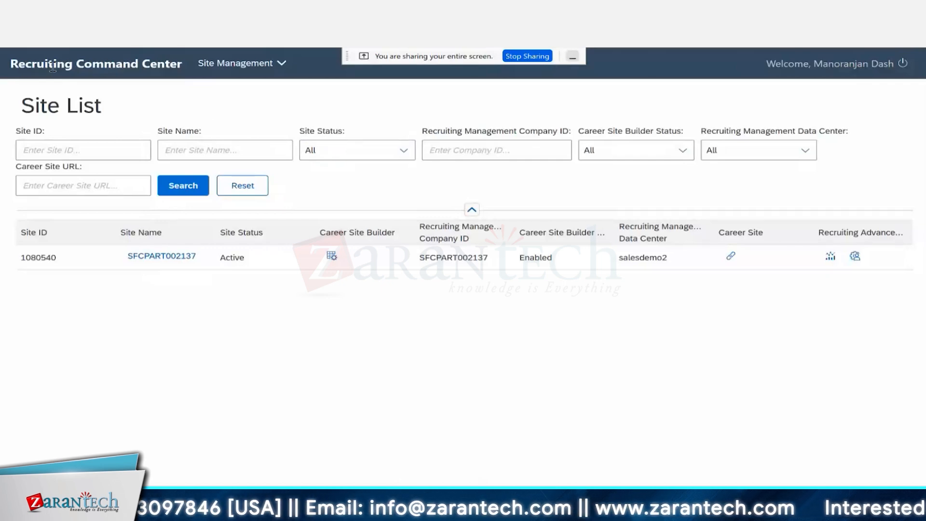
- Open the SFCPART002137 site's Career Site Builder from its site details and show the Site Configuration settings
left_click(160, 257)
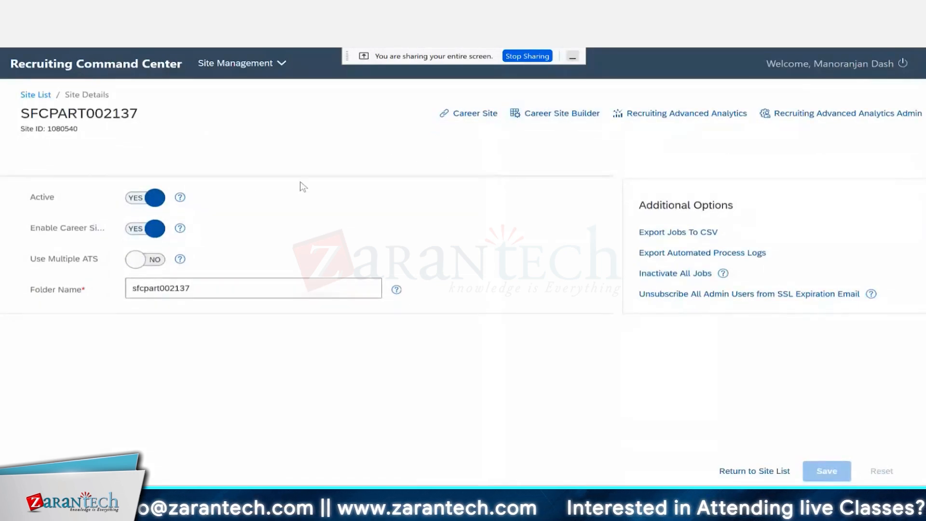
left_click(34, 95)
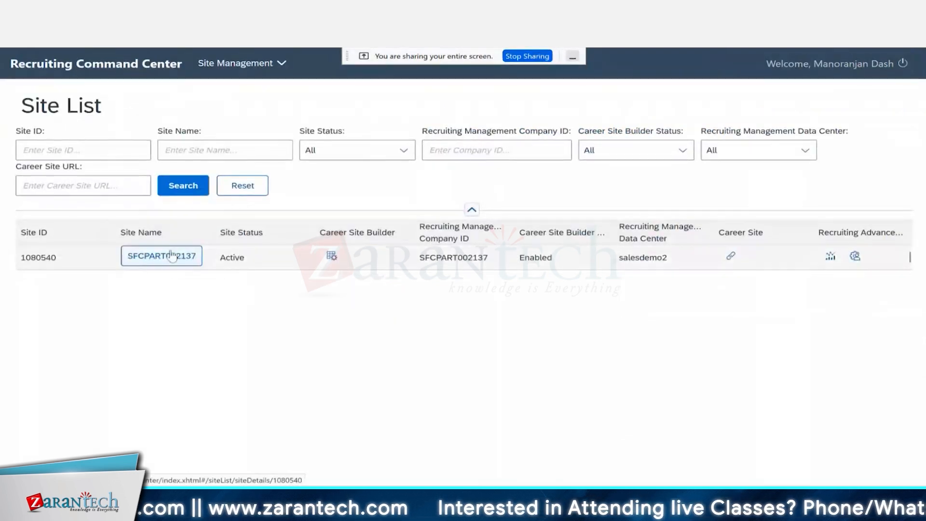
left_click(173, 255)
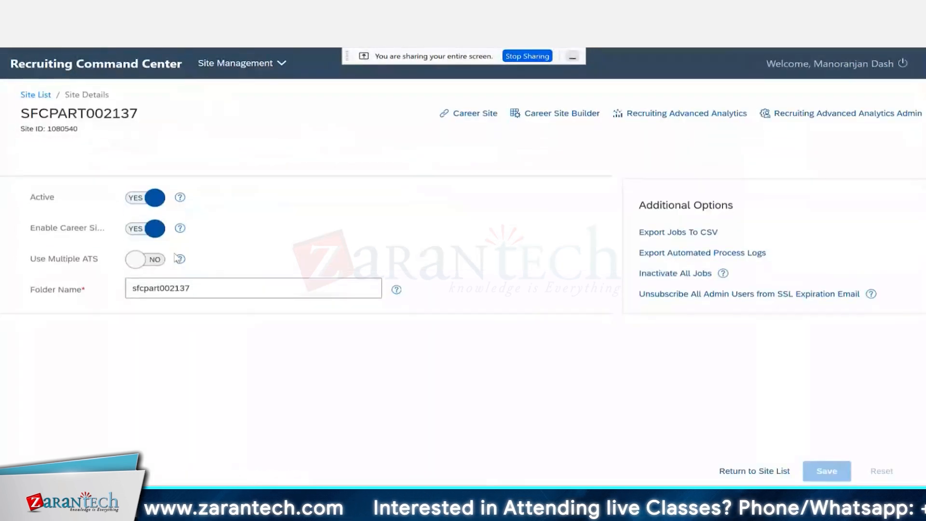
left_click(560, 114)
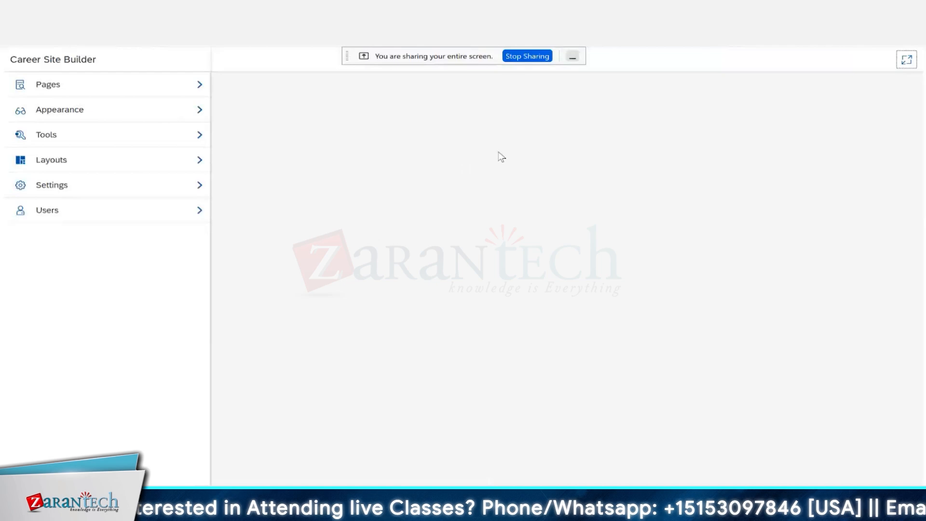
left_click(71, 192)
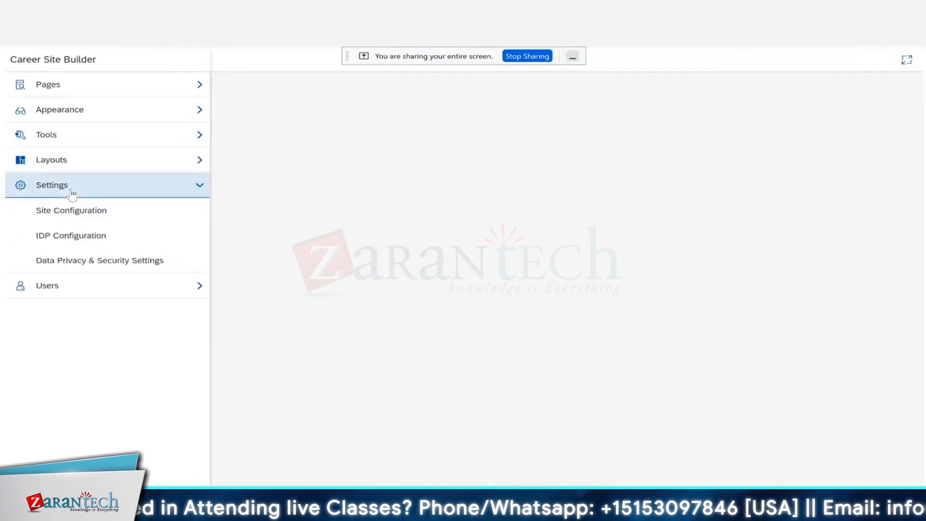
left_click(79, 213)
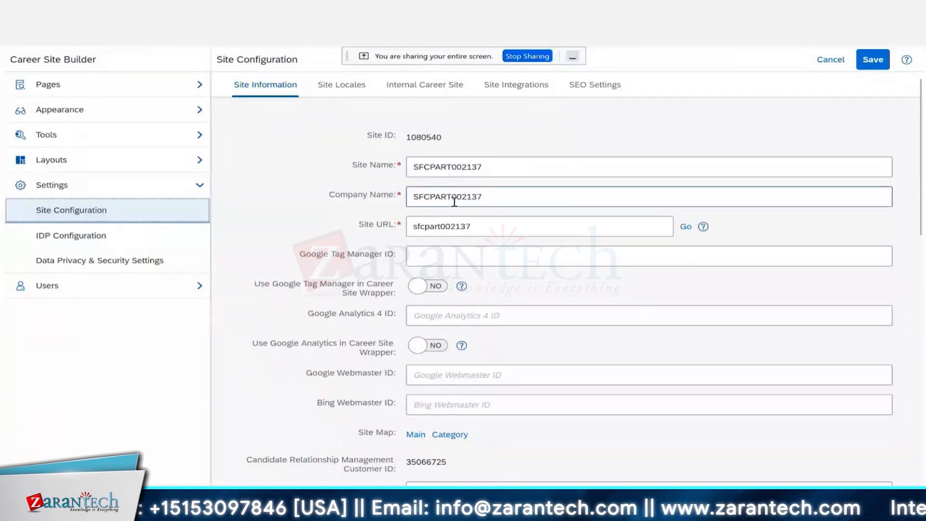
- Clear the existing Company Name in the site information
left_click(491, 194)
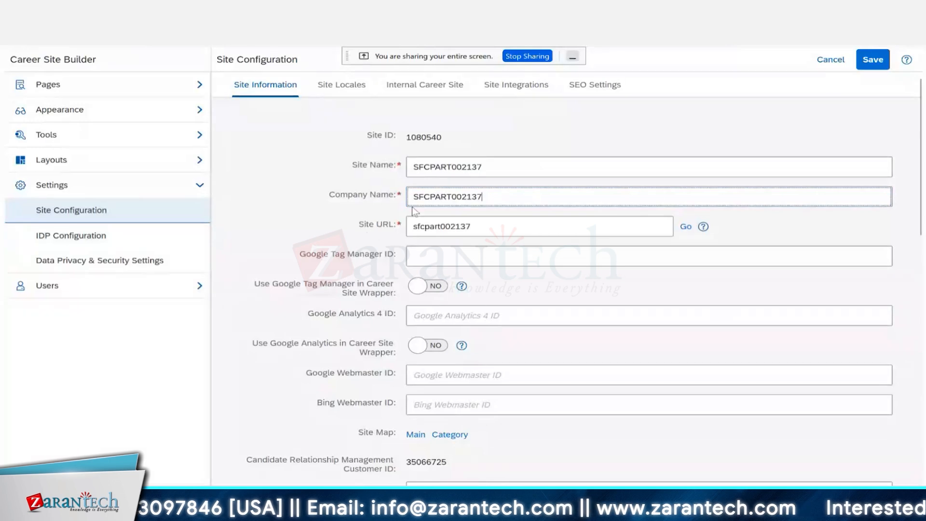
key("ctrl+a")
key("BackSpace")
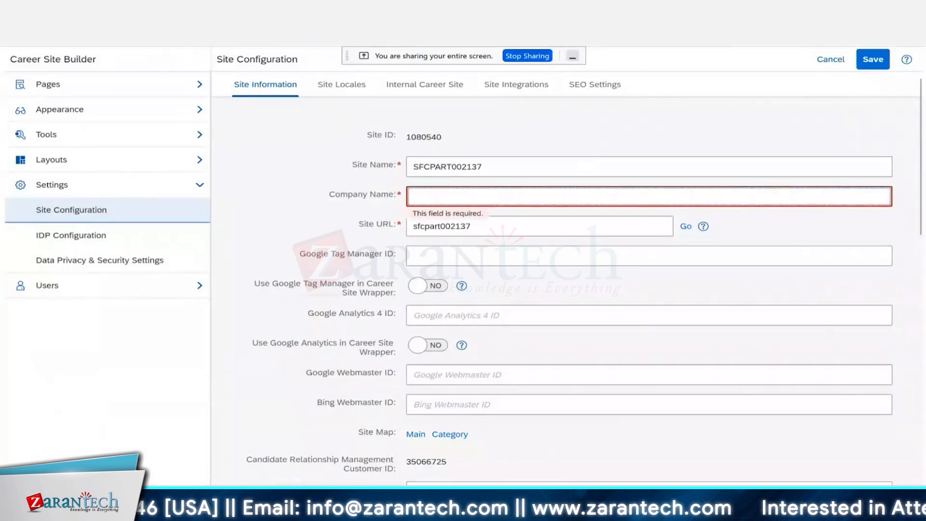
type("P")
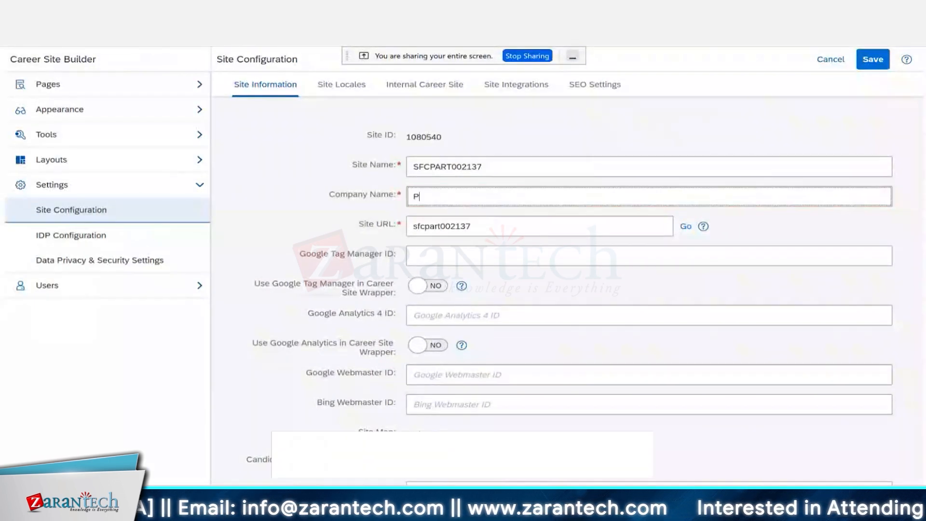
type("epsi")
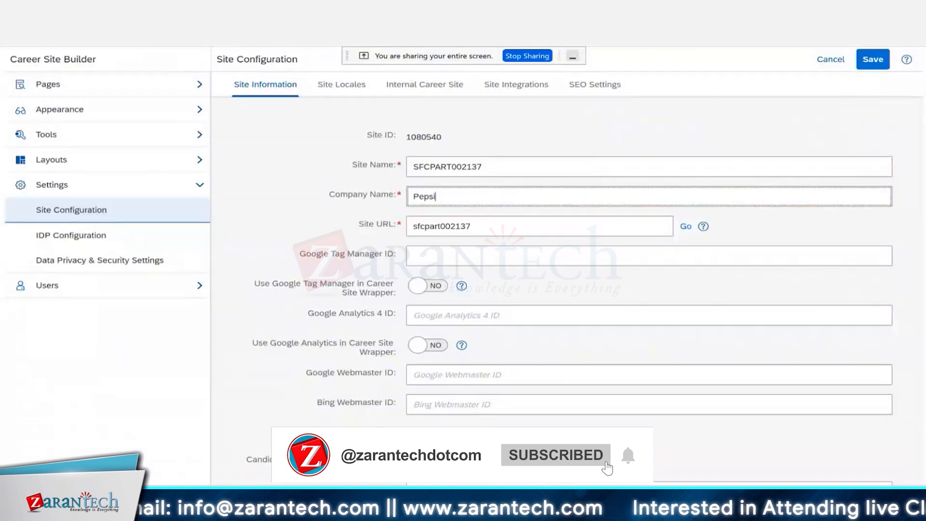
key("ctrl+a")
key("BackSpace")
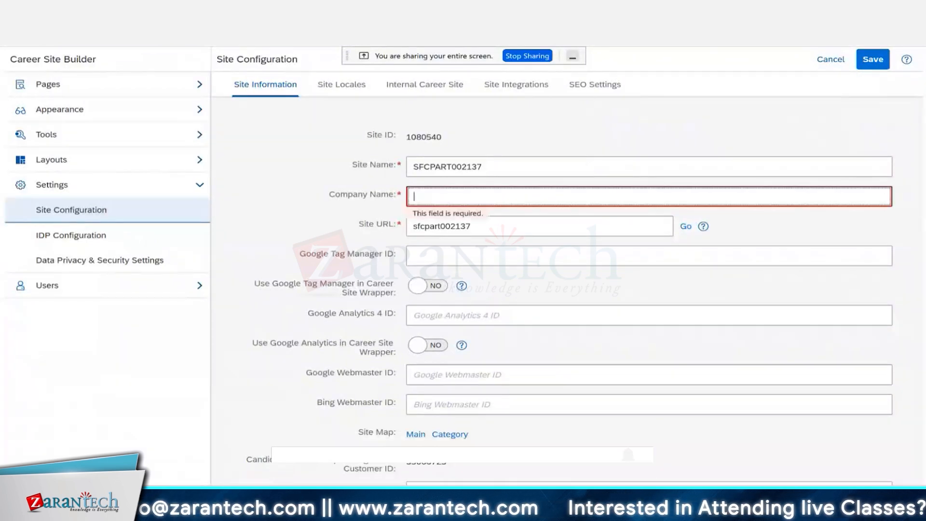
type("H")
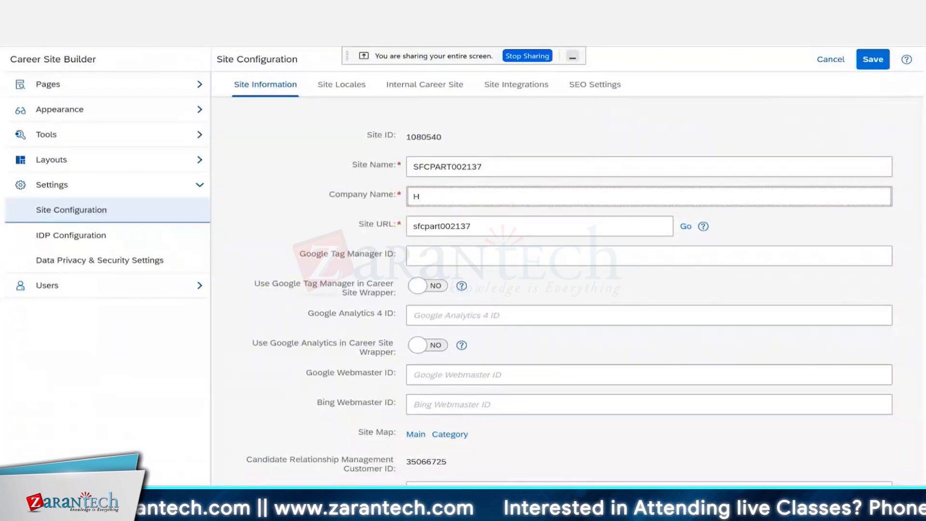
key("BackSpace")
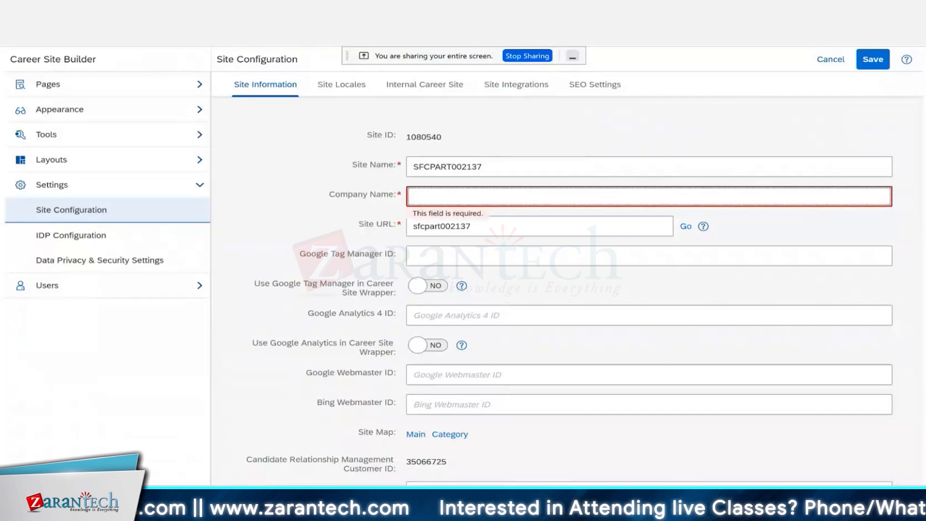
- Enter Training Company as the Company Name in the site information
type("Tr")
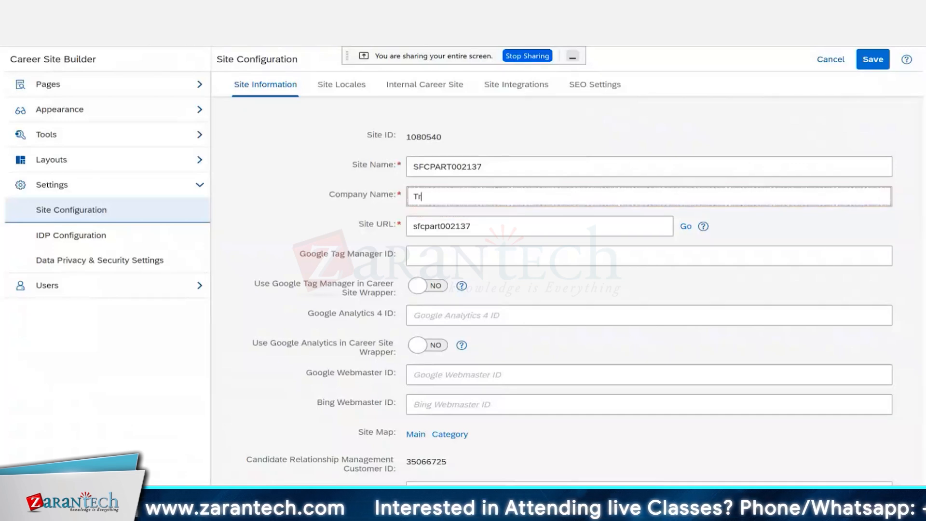
type("aining")
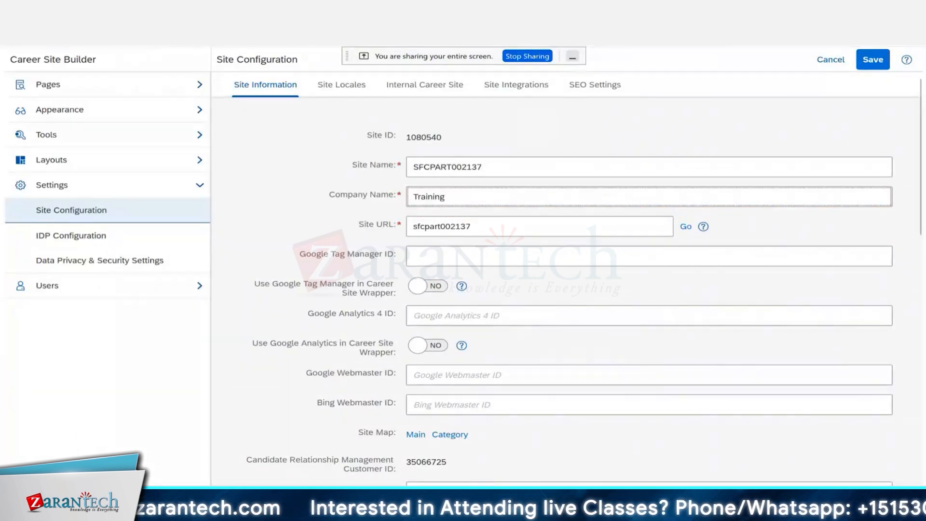
left_click(561, 172)
type("g Comap")
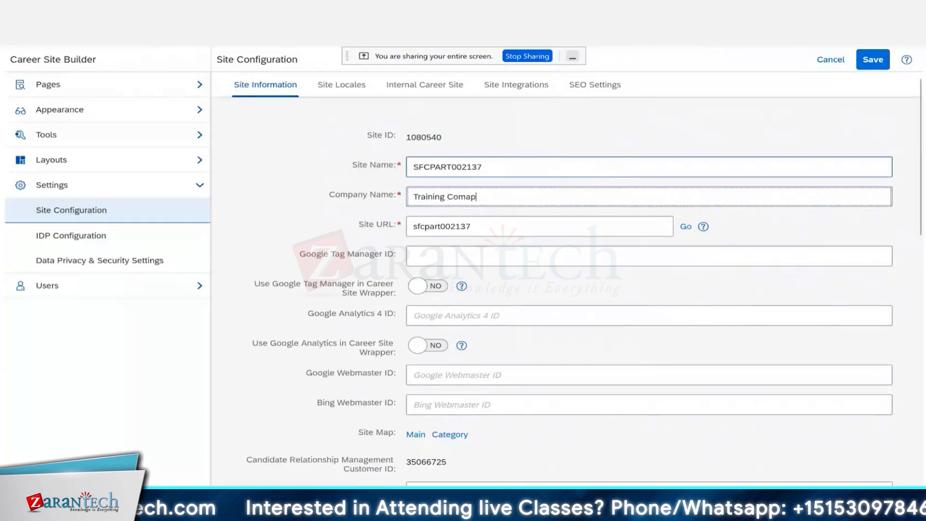
key("BackSpace")
key("BackSpace")
type("pany")
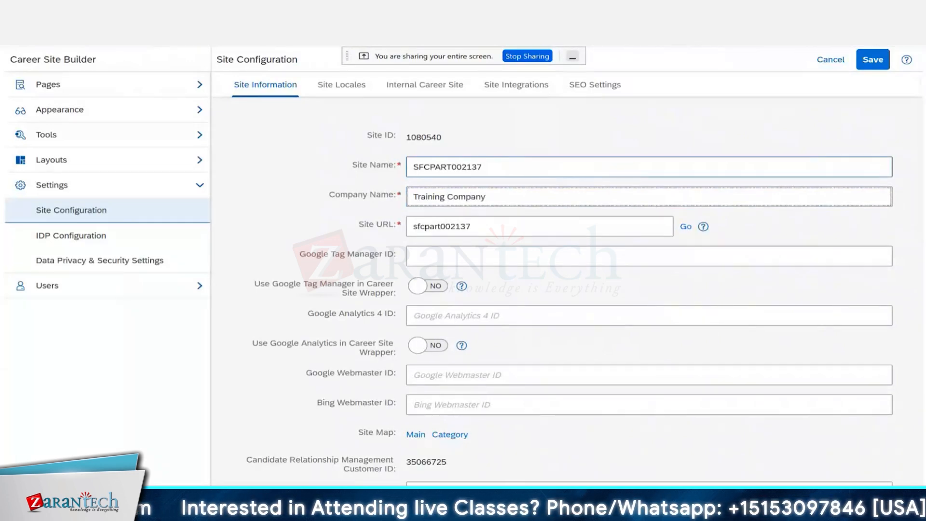
- Review the Site URL and Google Tag Manager ID fields and the remaining site information settings
left_click(546, 230)
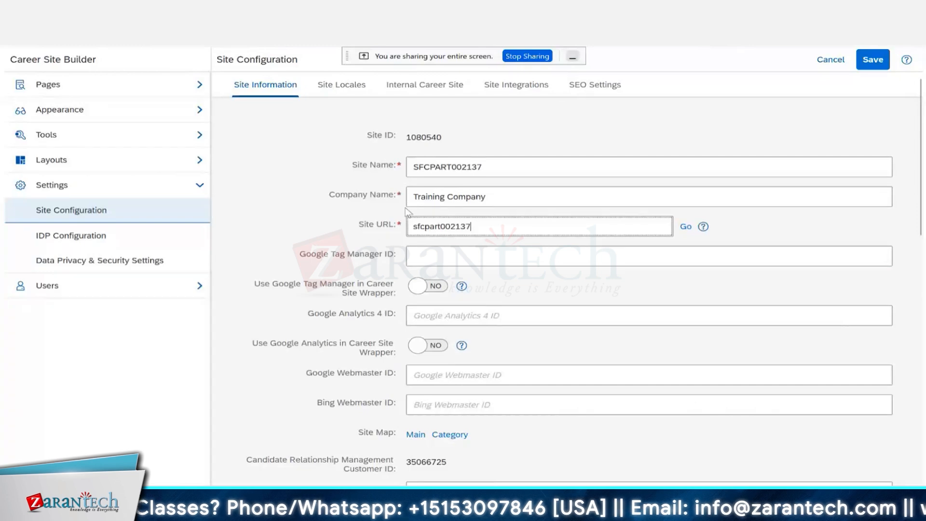
left_click(534, 251)
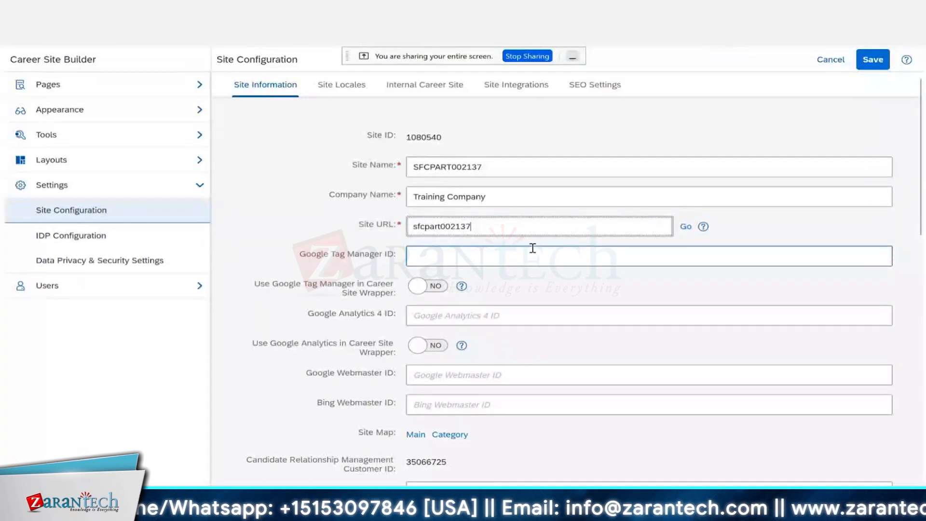
left_click(600, 227)
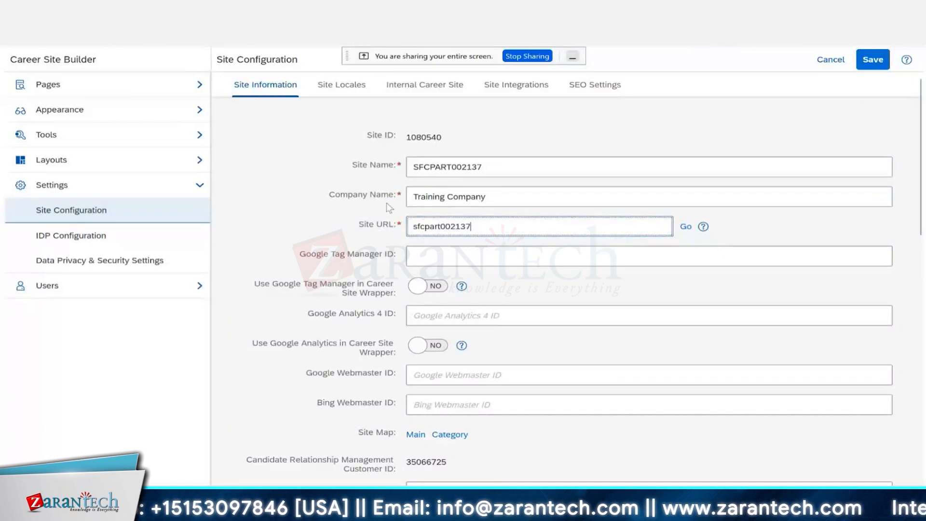
scroll(619, 186, "down", 5)
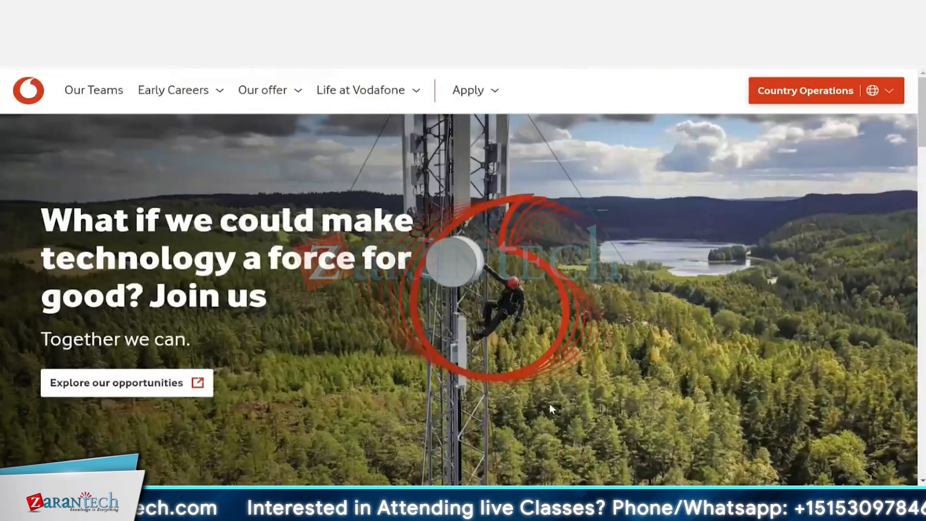
- Open the Pandora Careers site from the RMK Cust Sites bookmarks, accept its cookies, and view it as an example
mouse_move(508, 500)
left_click(442, 437)
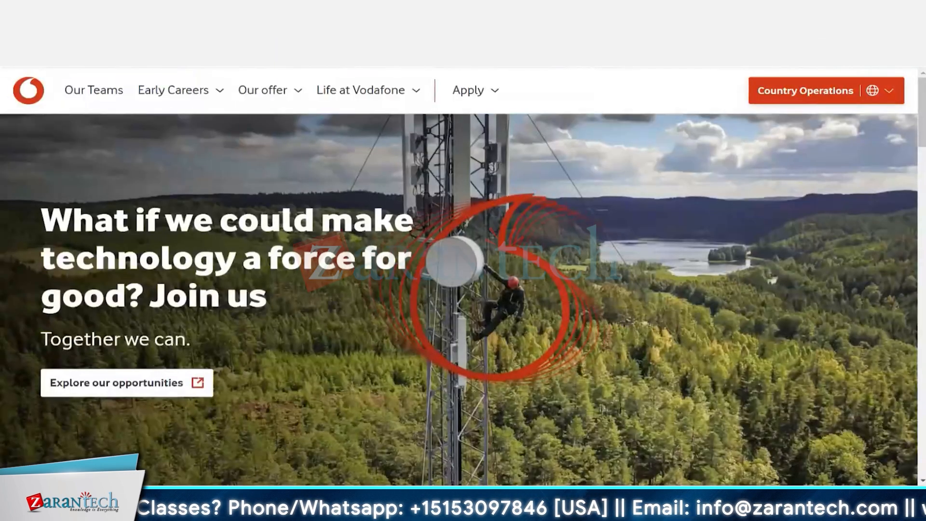
mouse_move(123, 159)
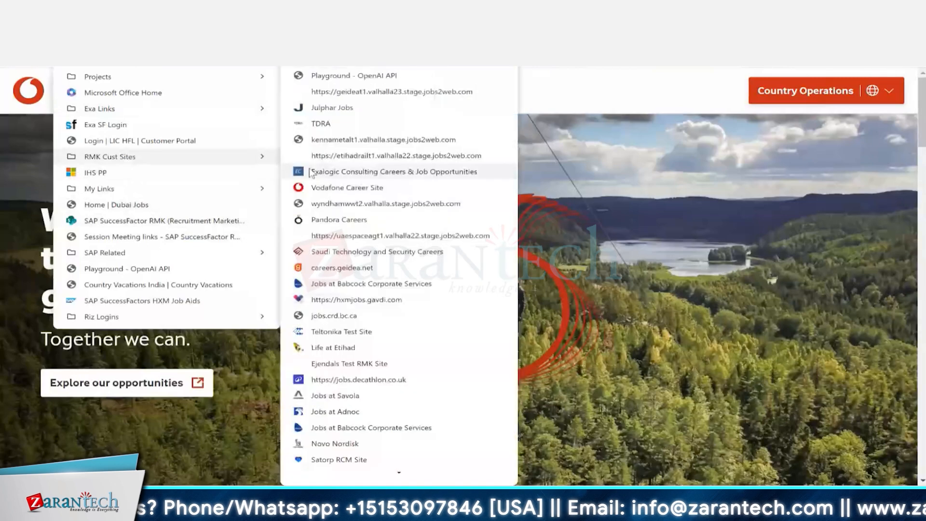
left_click(360, 220)
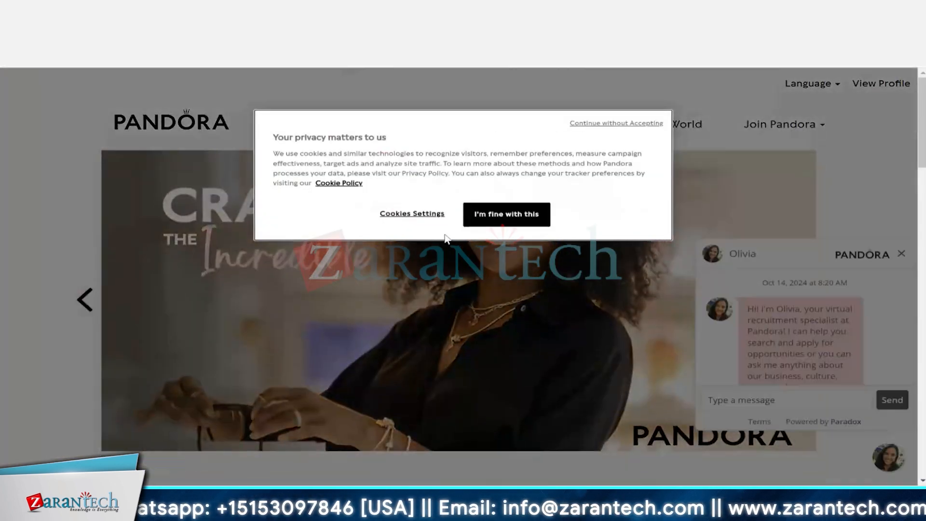
left_click(499, 217)
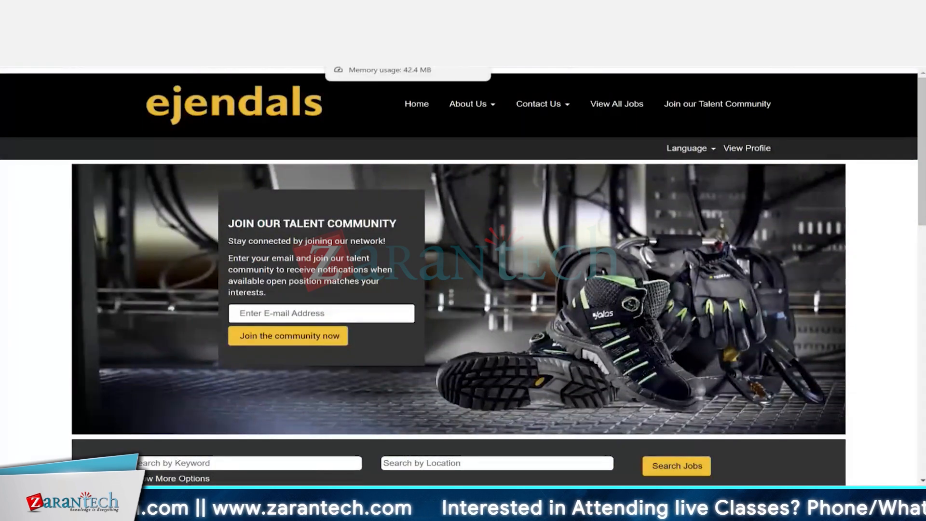
key("ctrl+Tab")
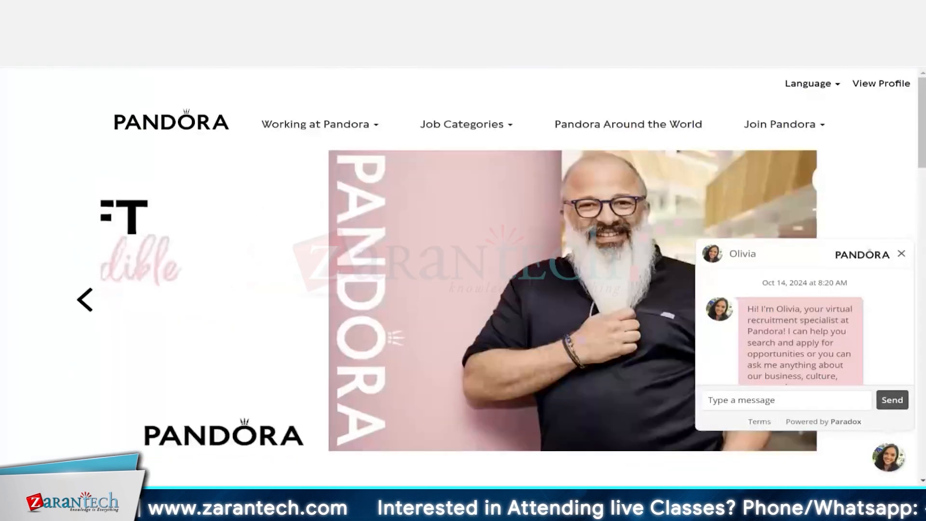
- View the Jobs at Babcock Corporate Services career site from the RMK Cust Sites bookmarks as another example
left_click(73, 67)
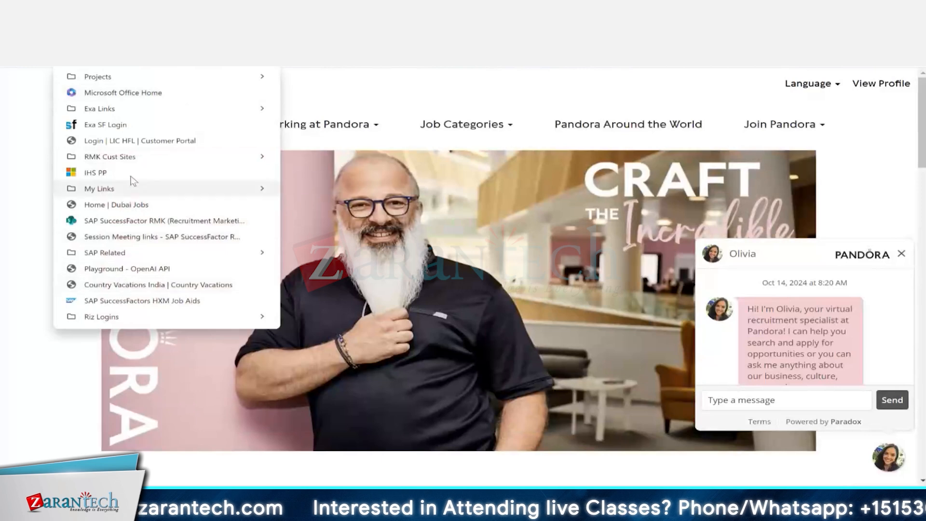
mouse_move(139, 160)
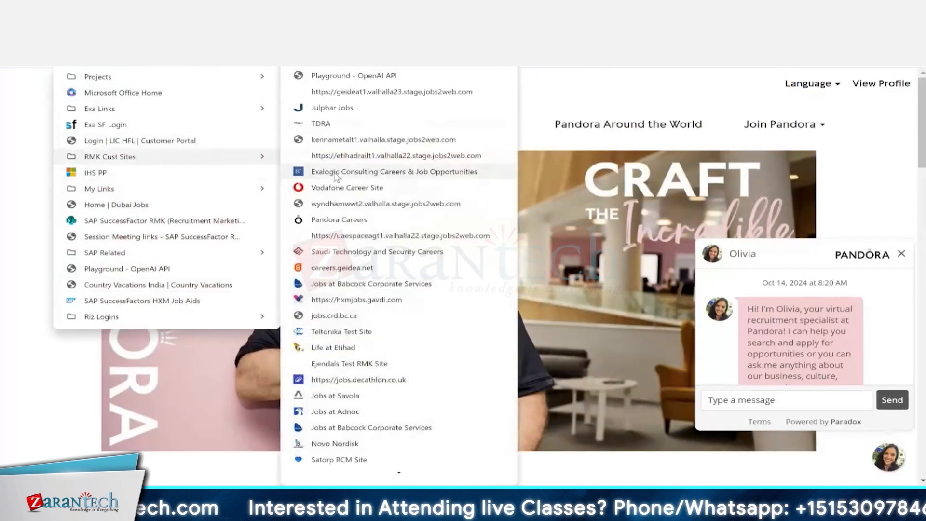
left_click(376, 446)
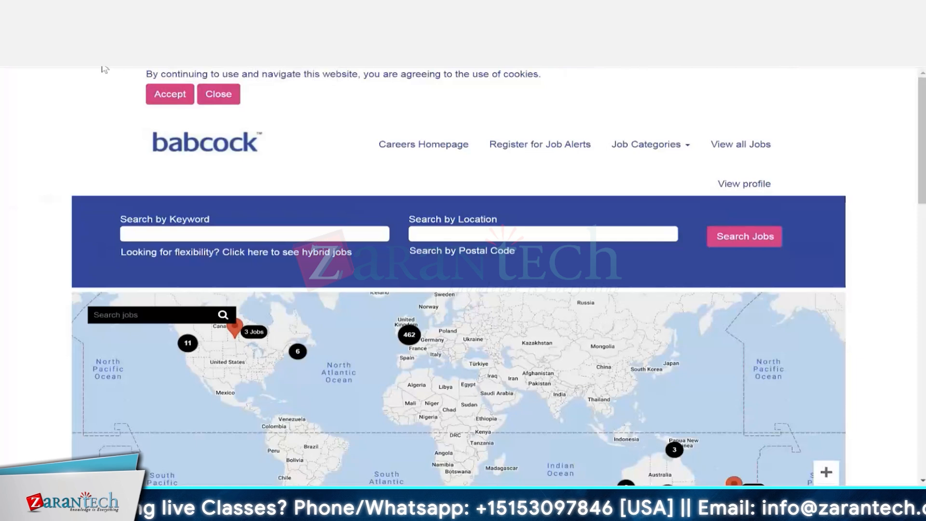
left_click(104, 67)
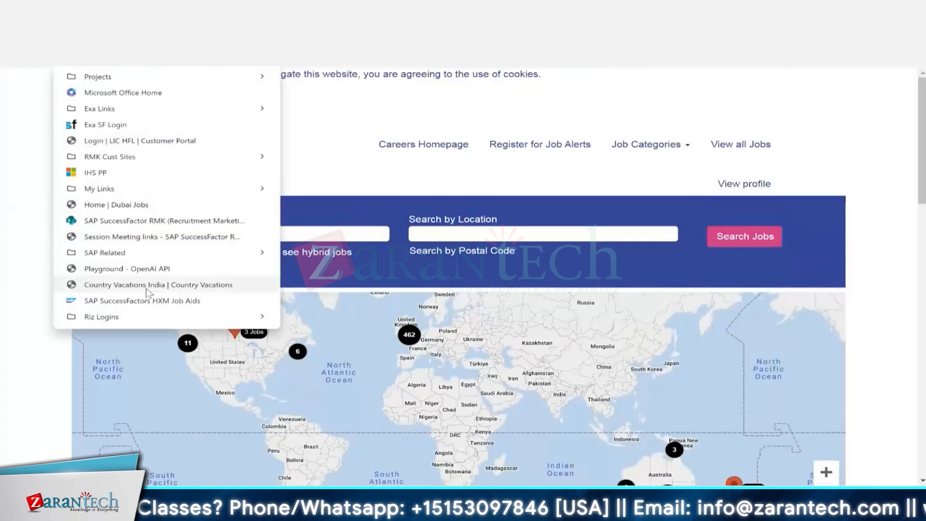
mouse_move(178, 154)
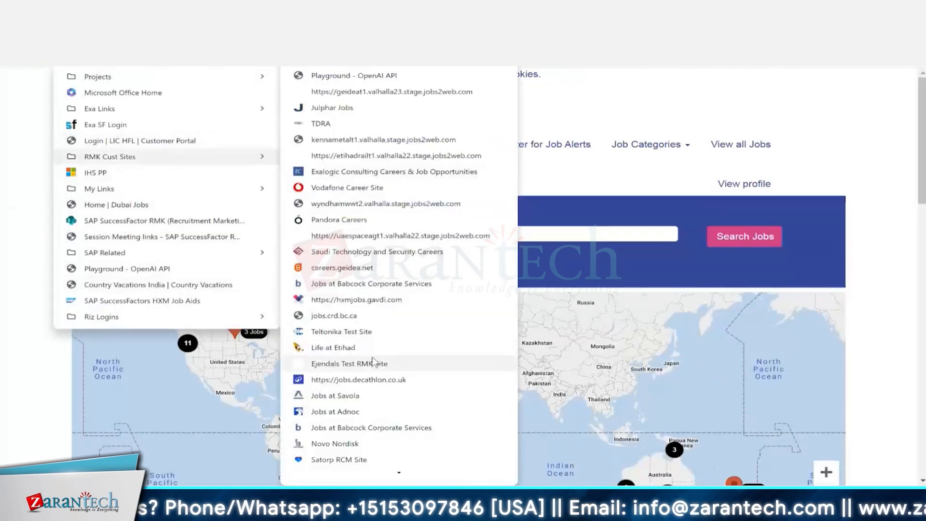
left_click(371, 427)
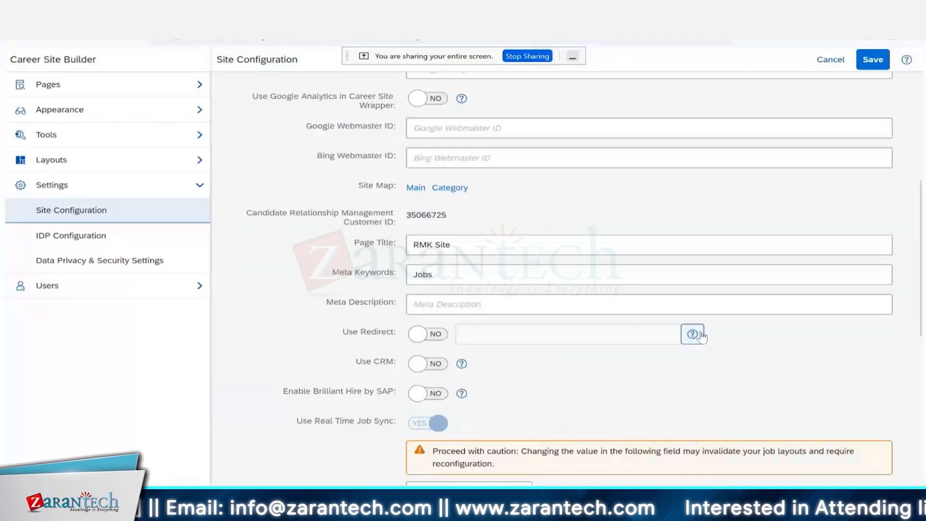
- Examine the Meta Description and Meta Keywords fields in Career Site Builder's Site Configuration
left_click(514, 308)
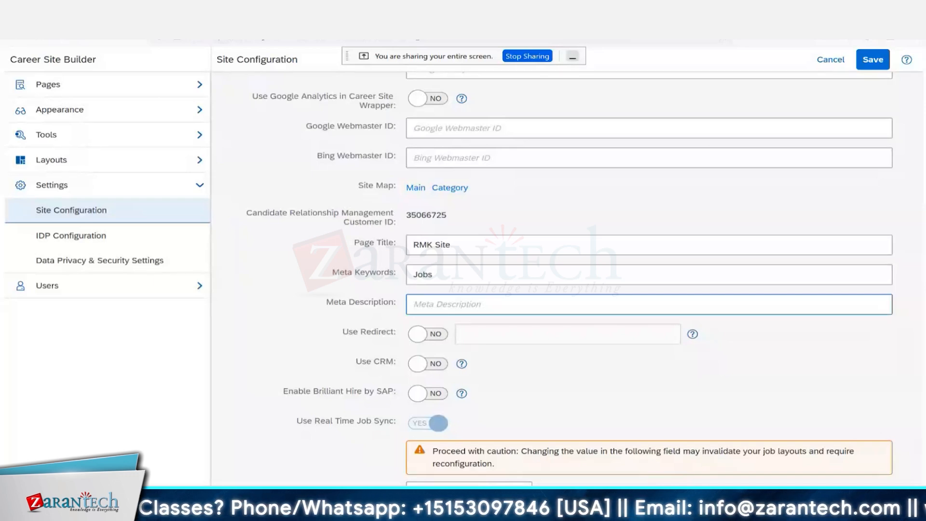
left_click_drag(268, 270, 406, 278)
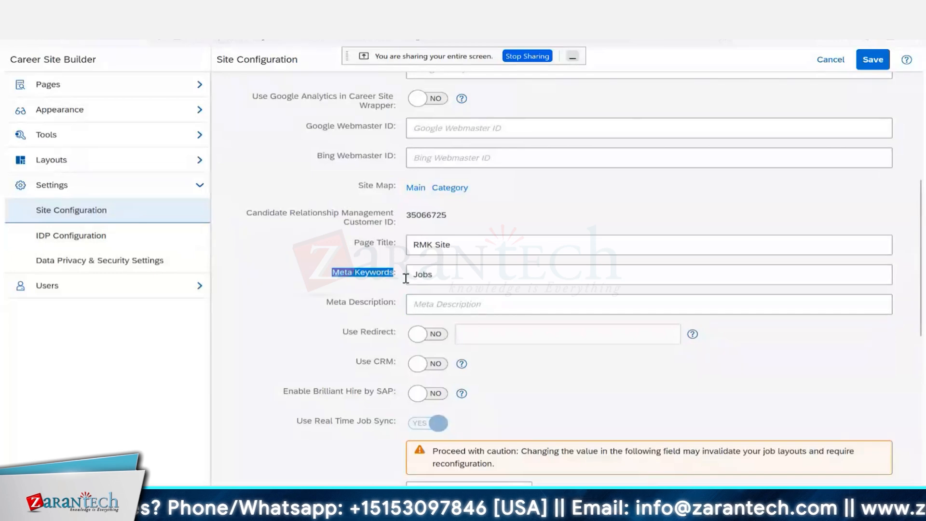
left_click(462, 270)
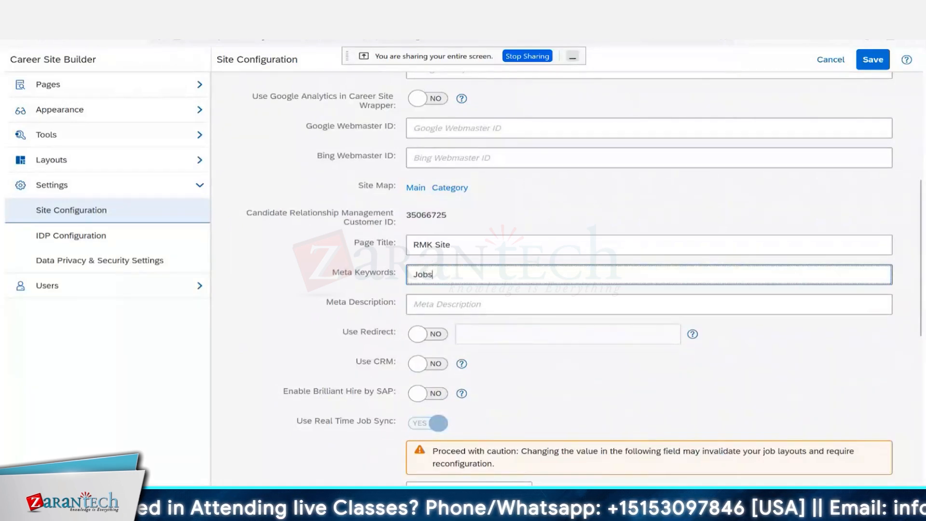
- Complete the Meta Keywords as "Jobs; Jobs at Pandora; Marketing Jobs; Sales Jobs;"
type("; Jobs at")
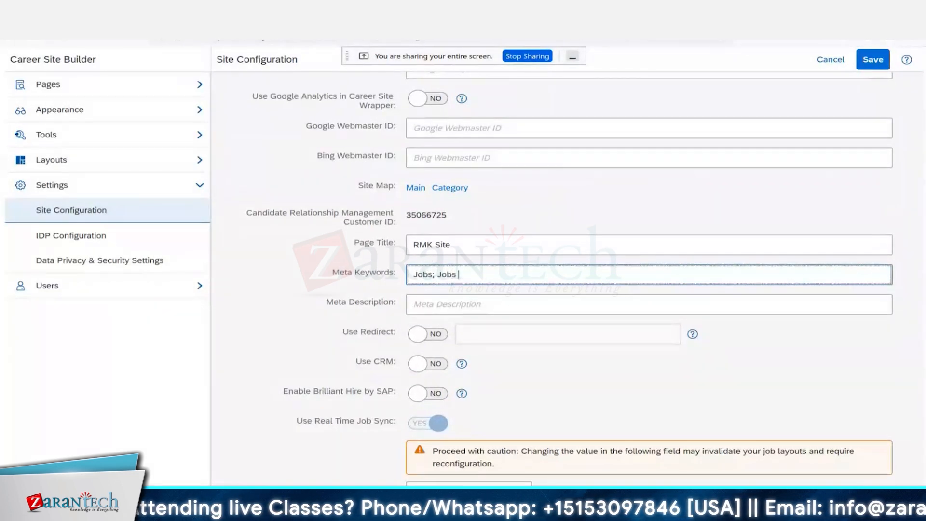
type(" P")
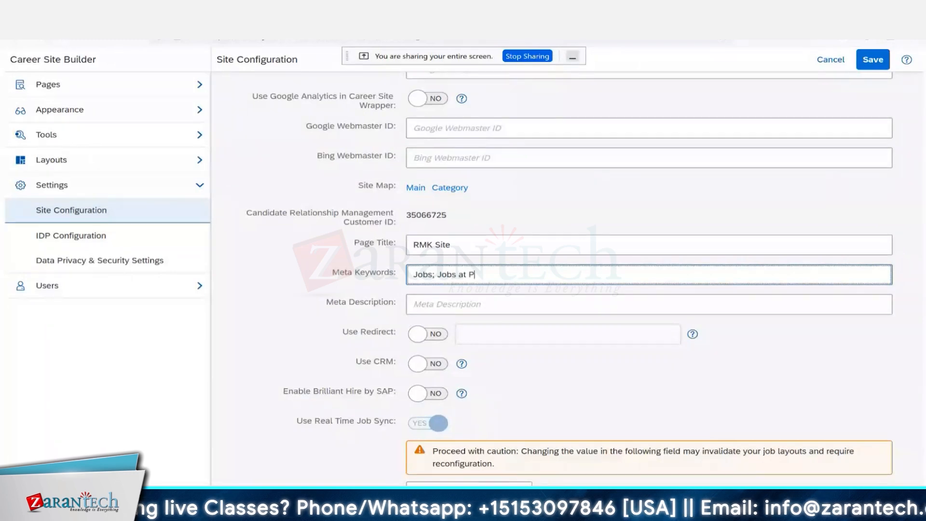
type("adar")
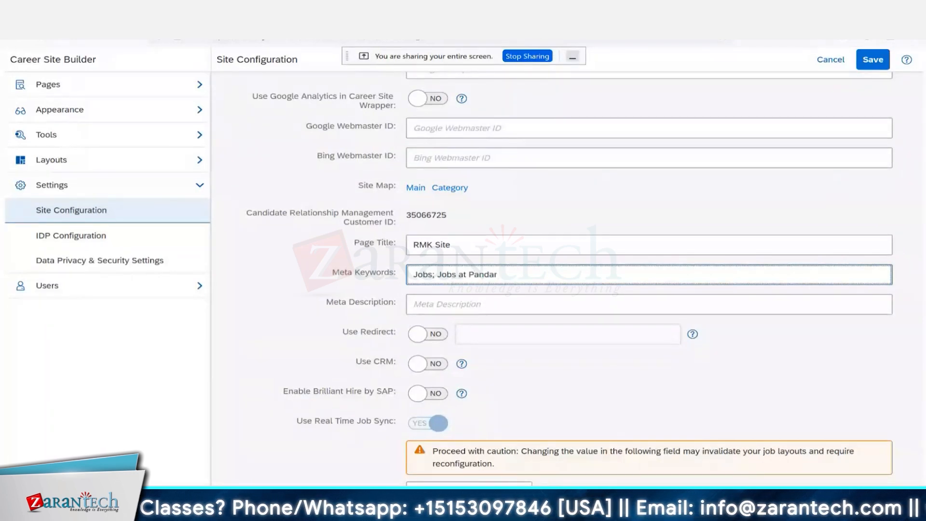
type("a;")
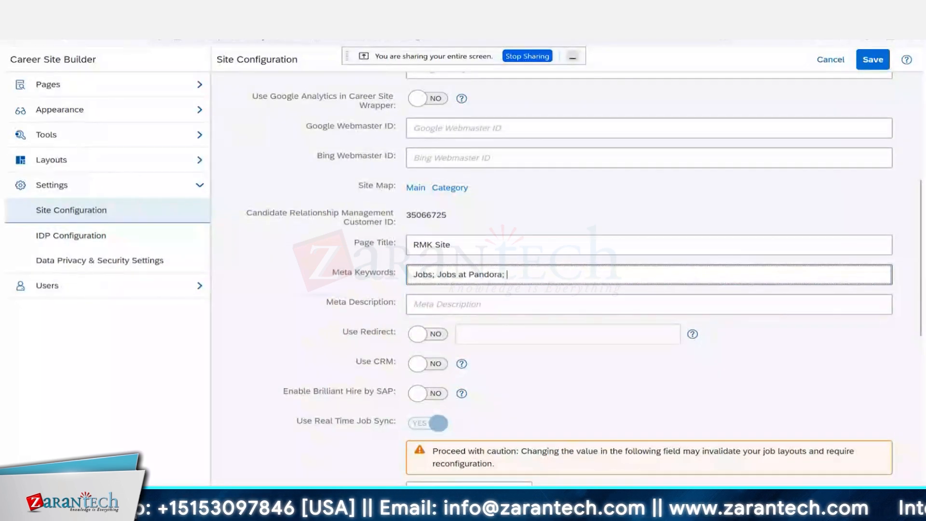
type("Marketing")
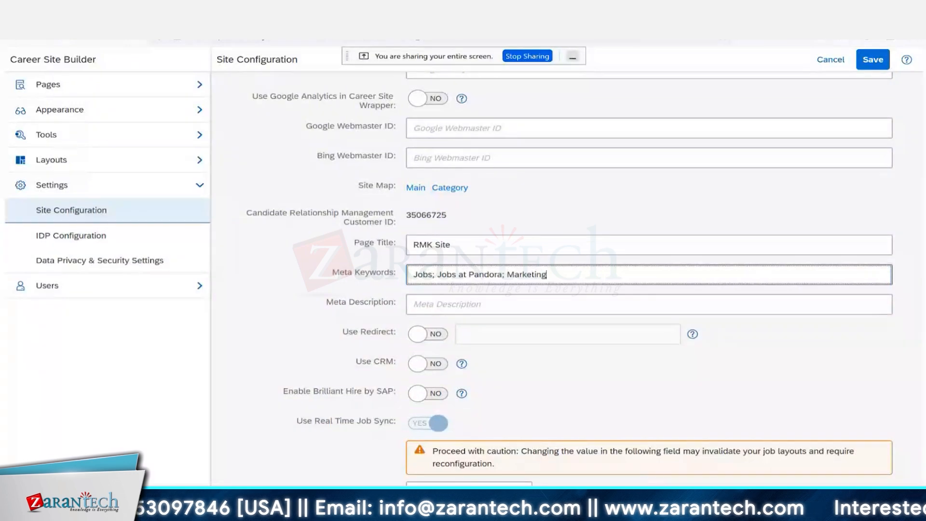
type(" Jobs; ")
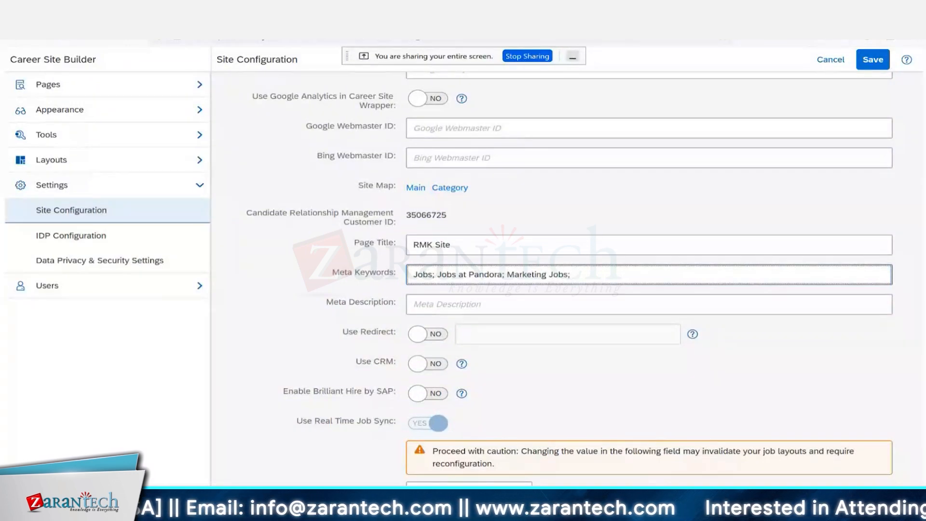
type("Sales")
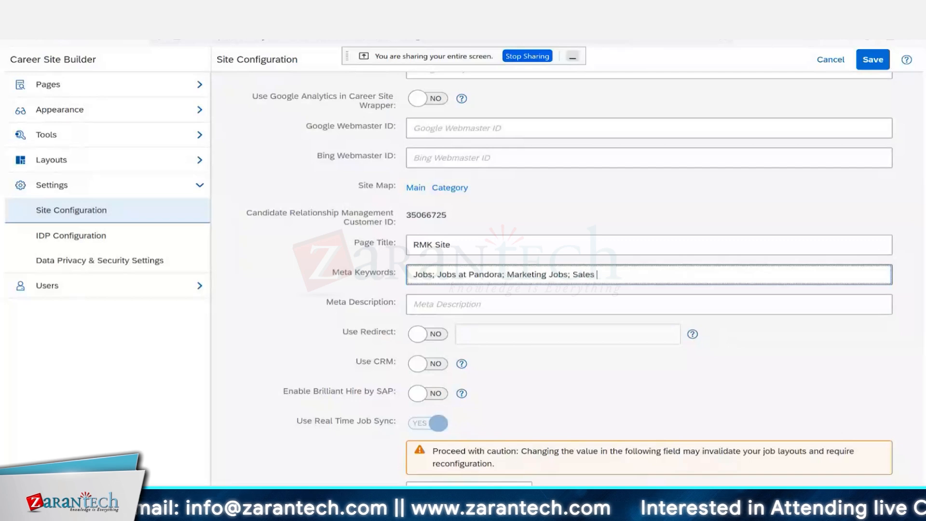
type(" Jobs;")
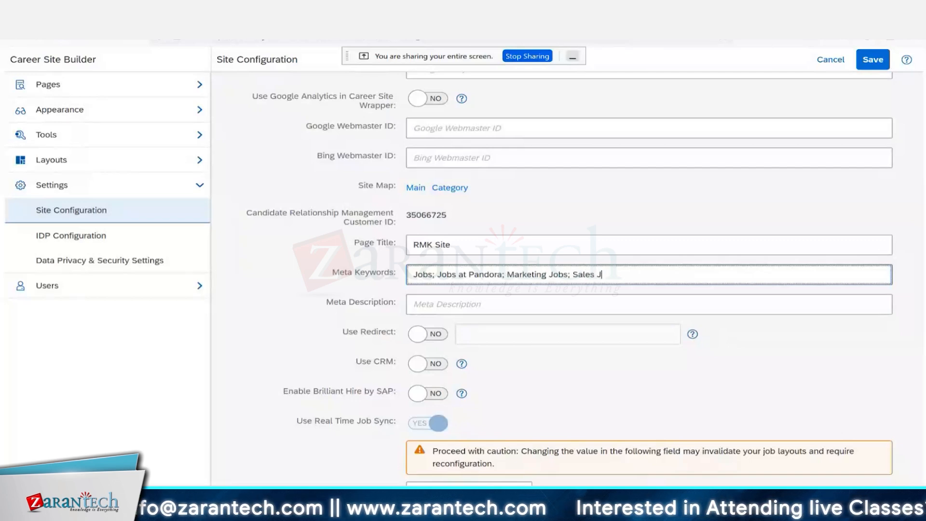
key("BackSpace")
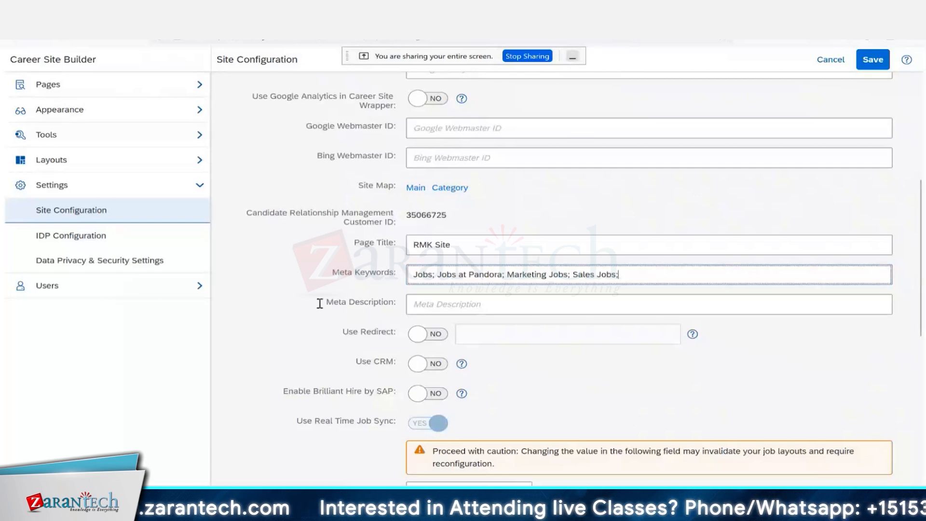
- Leave the Meta Description empty, review the remaining site information settings, and save the site configuration
left_click_drag(322, 304, 414, 304)
left_click(412, 304)
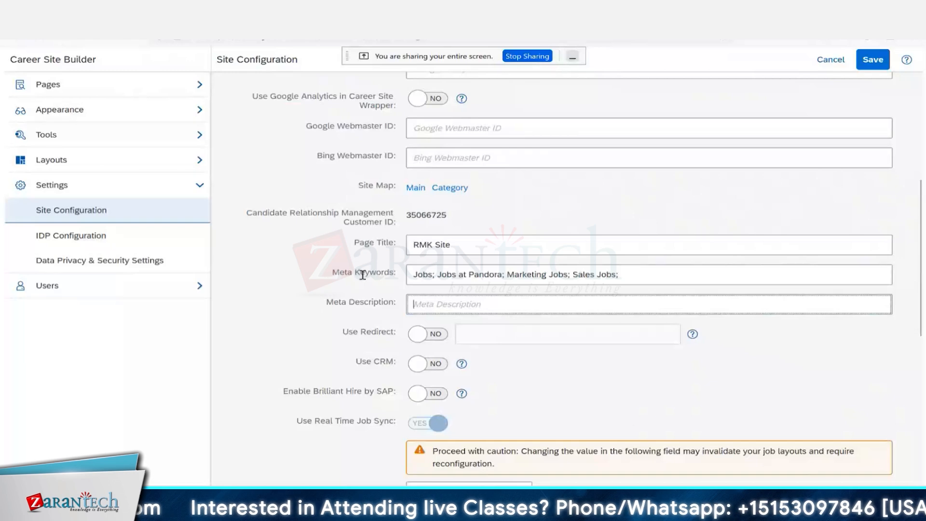
scroll(367, 275, "down", 5)
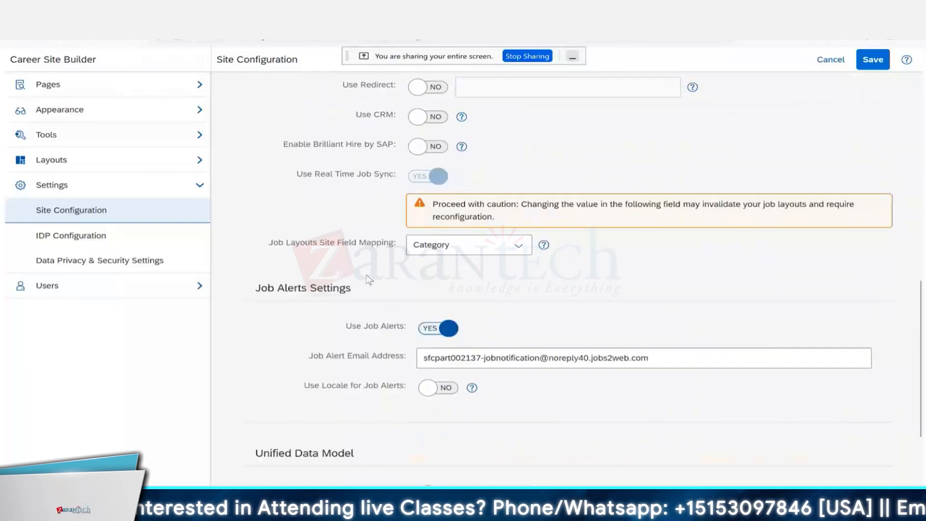
scroll(369, 280, "up", 1)
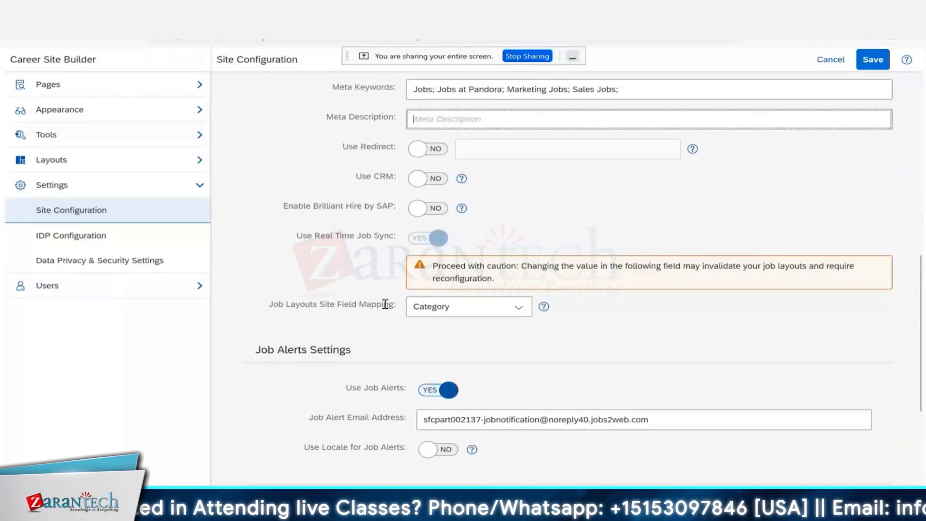
scroll(385, 304, "up", 10)
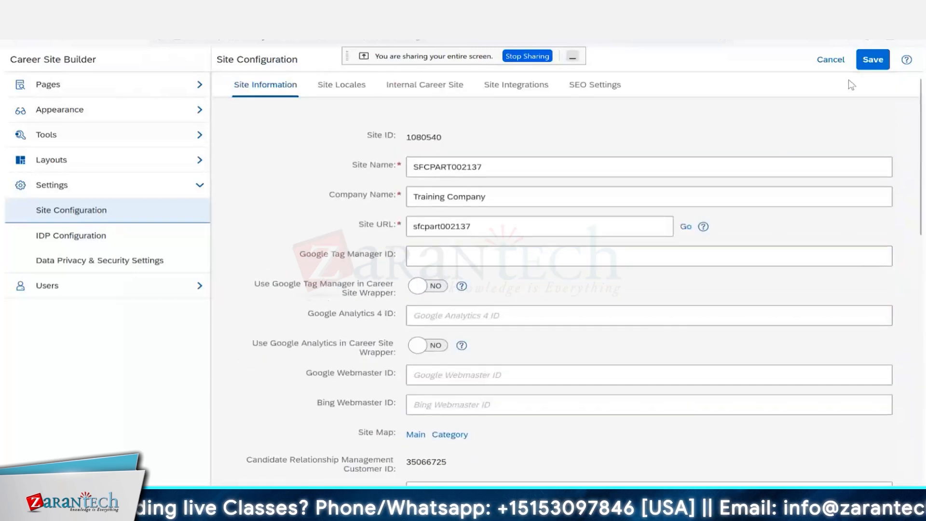
left_click(872, 59)
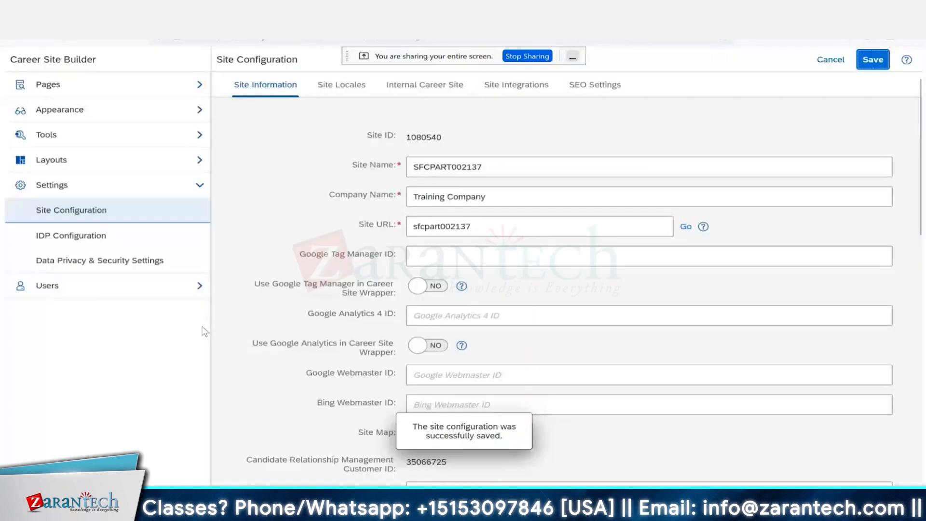
- Open the Site Integrations settings and check the Company ID against the version information of the SuccessFactors instance
left_click(494, 87)
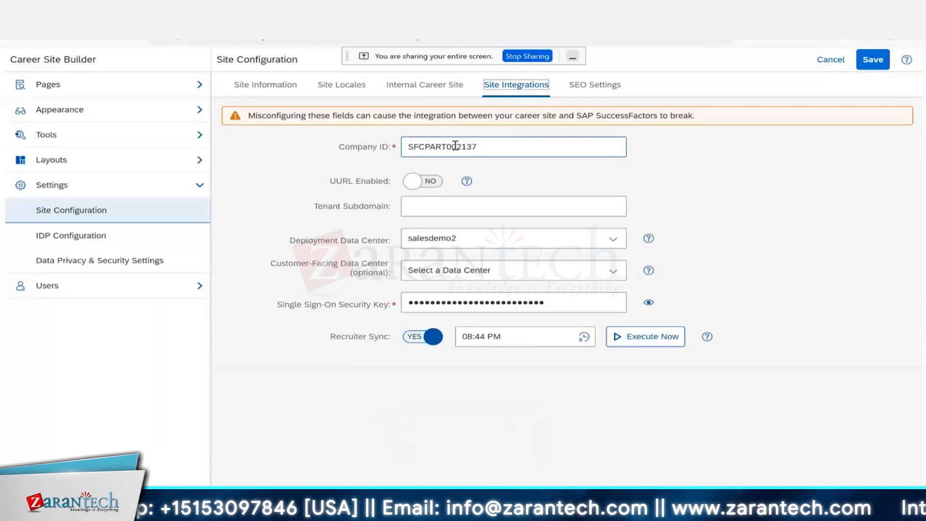
mouse_move(451, 499)
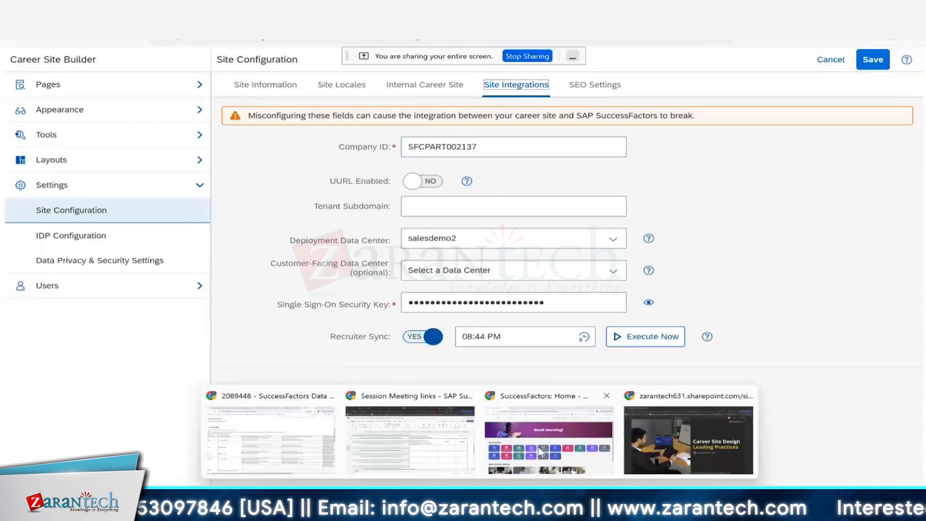
left_click(539, 451)
left_click(889, 82)
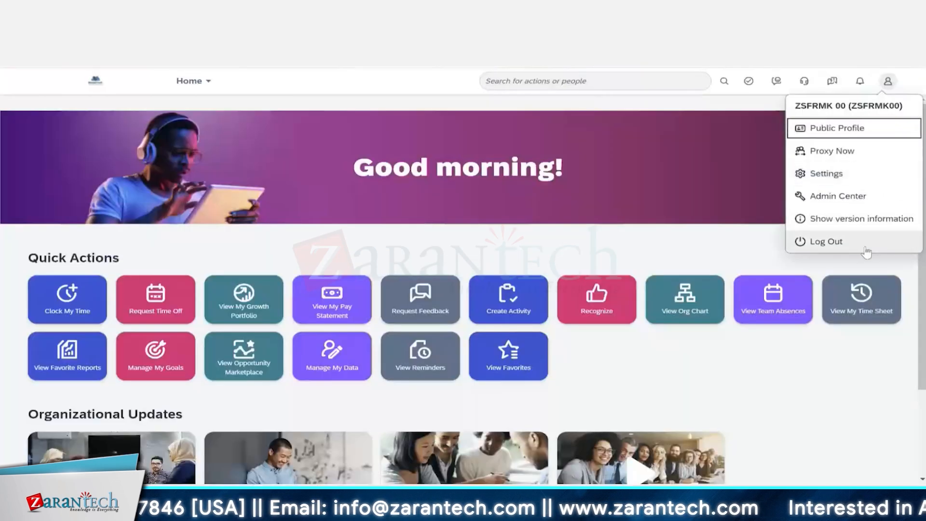
left_click(859, 220)
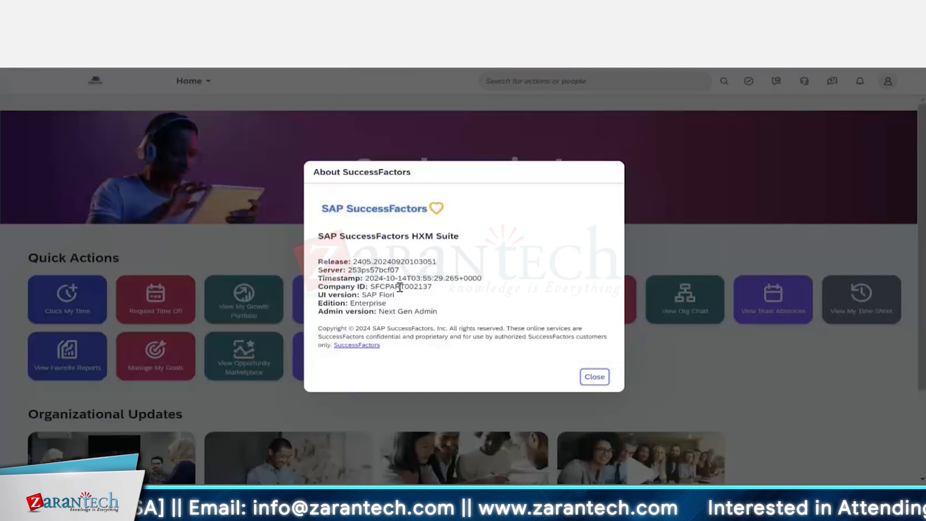
double_click(399, 286)
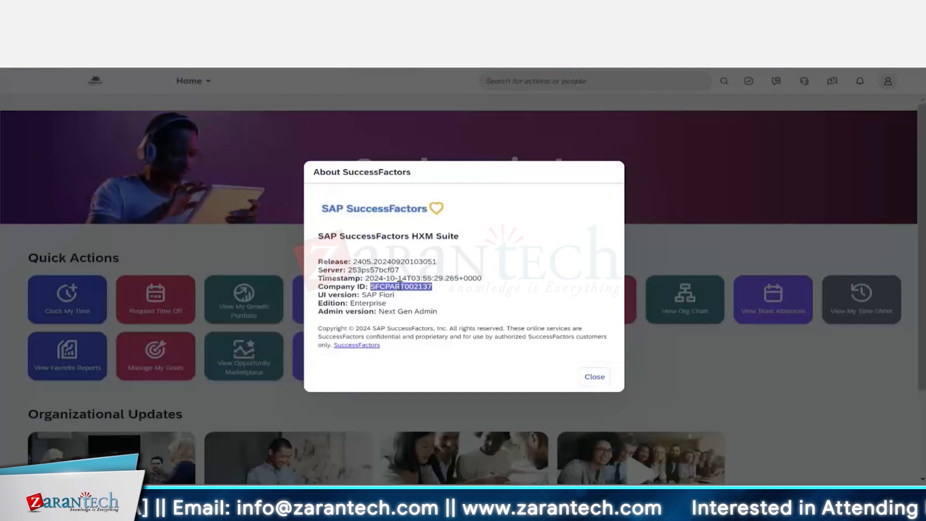
left_click(592, 378)
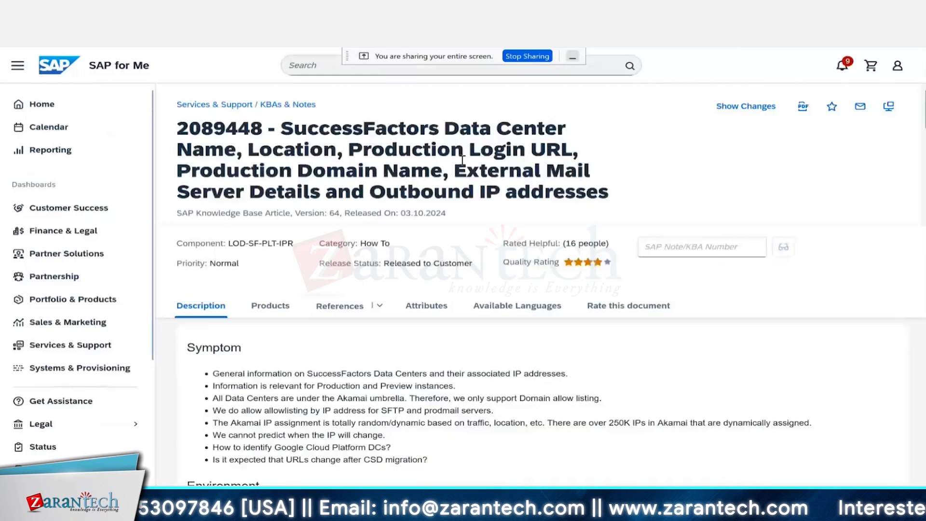
- Examine the data center names, addresses and login URLs in SAP article 2089448, including the DC70, DC57 and DC41 entries
scroll(453, 360, "down", 5)
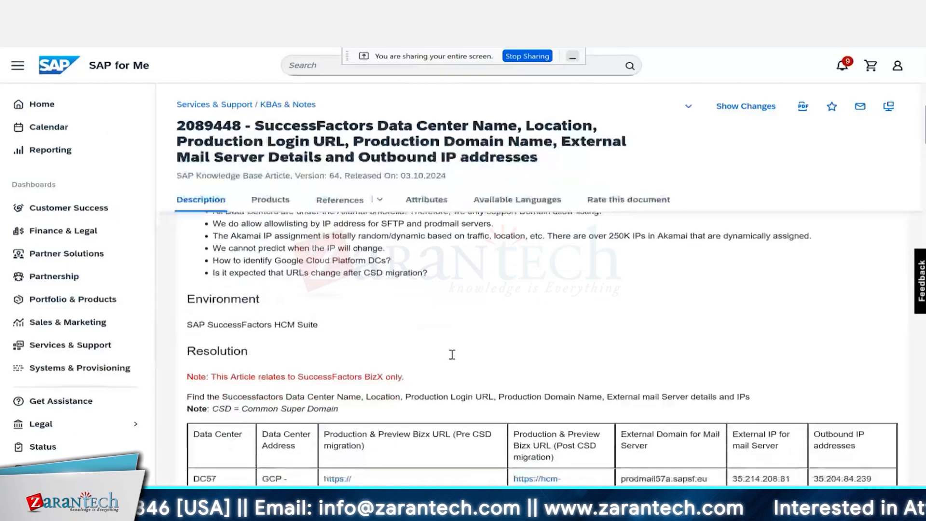
scroll(453, 359, "up", 2)
scroll(453, 359, "down", 2)
scroll(453, 359, "down", 3)
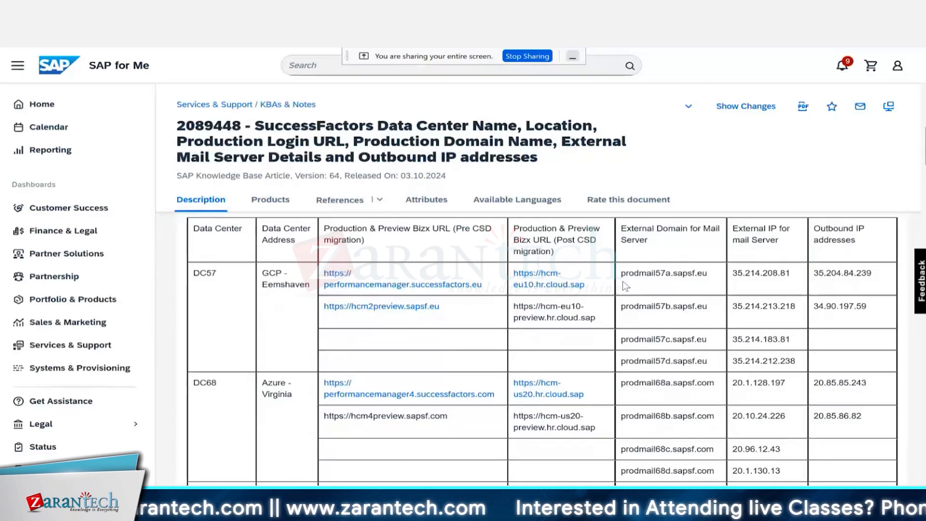
scroll(400, 331, "down", 3)
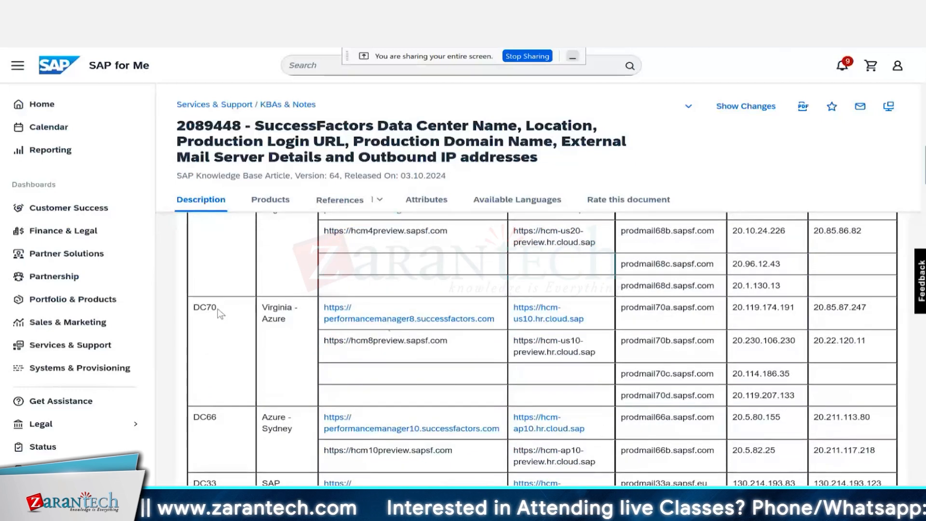
mouse_move(216, 307)
left_mouse_down()
mouse_move(205, 289)
mouse_move(203, 321)
left_mouse_up()
left_click(225, 334)
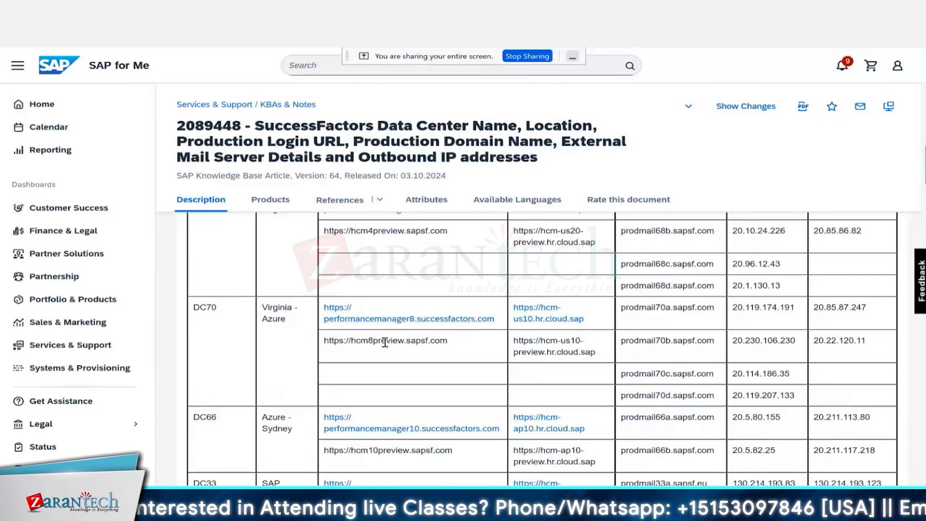
scroll(384, 342, "up", 5)
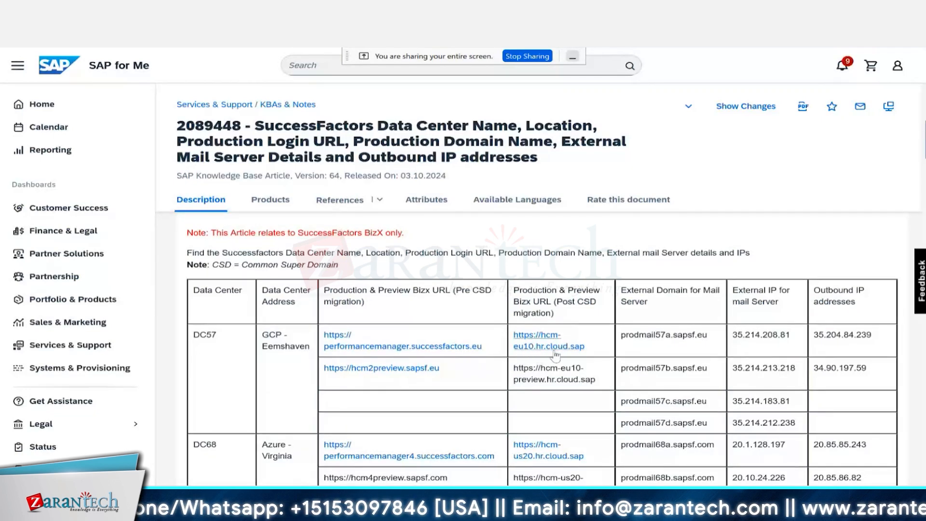
double_click(210, 334)
scroll(376, 346, "down", 5)
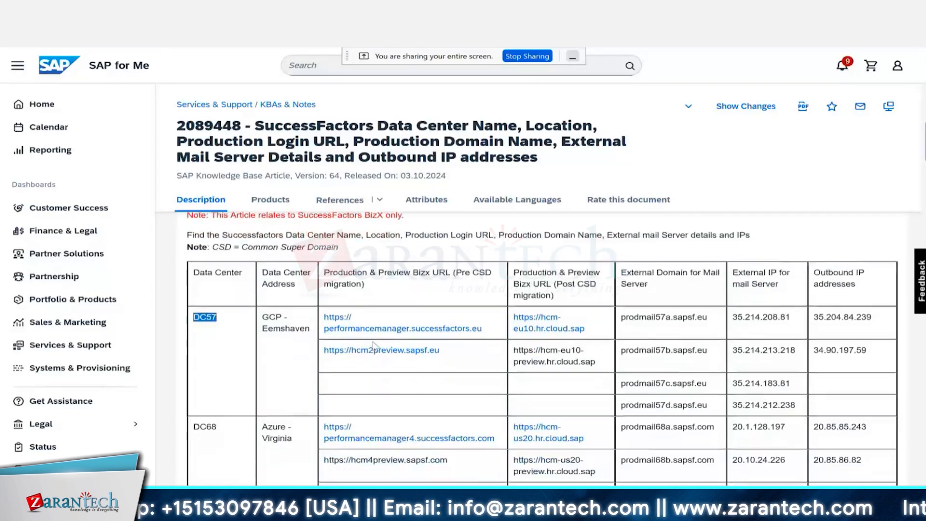
scroll(375, 346, "down", 15)
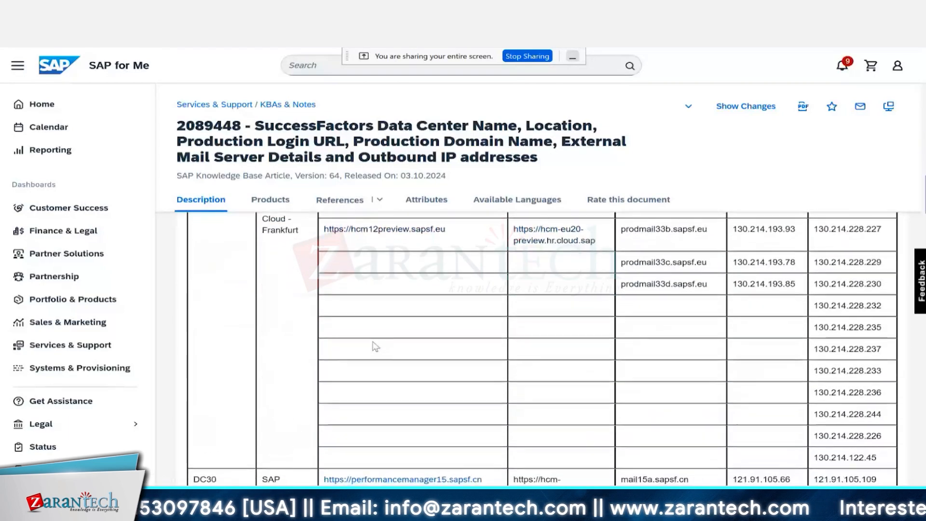
scroll(373, 345, "down", 3)
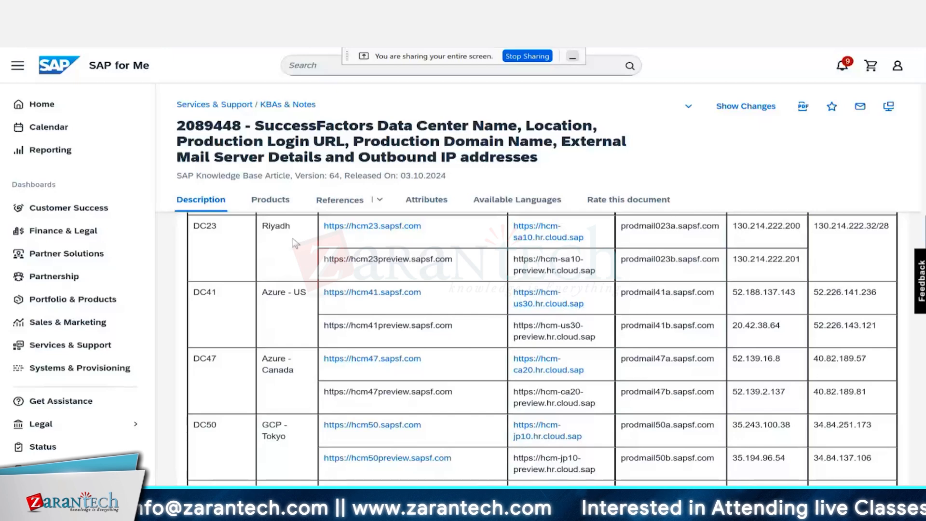
double_click(212, 292)
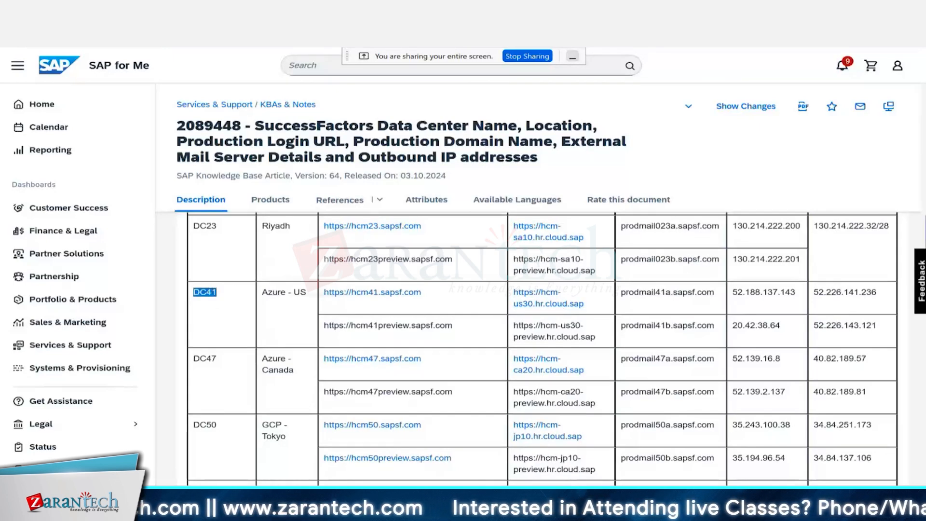
- Return to Career Site Builder's Site Integrations and choose salesdemo2 as the Deployment Data Center
key("ctrl+Tab")
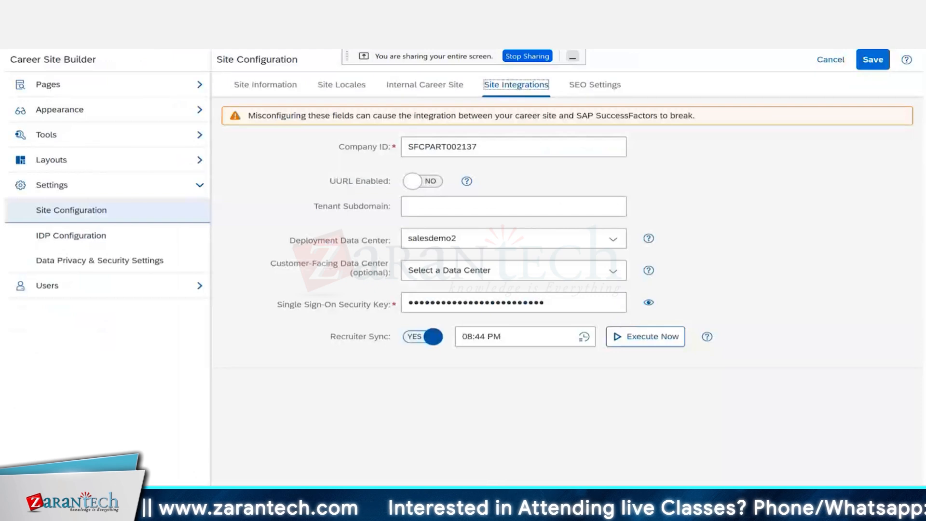
left_click(611, 243)
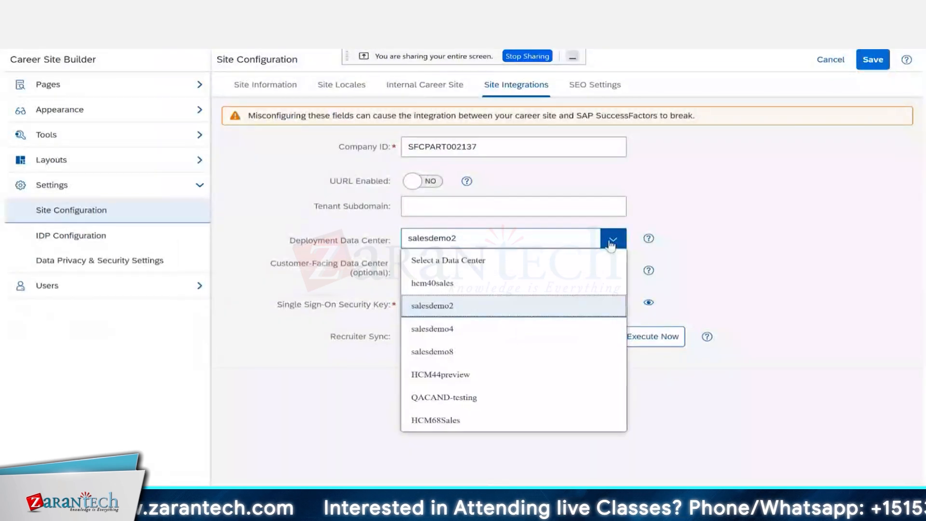
left_click(477, 308)
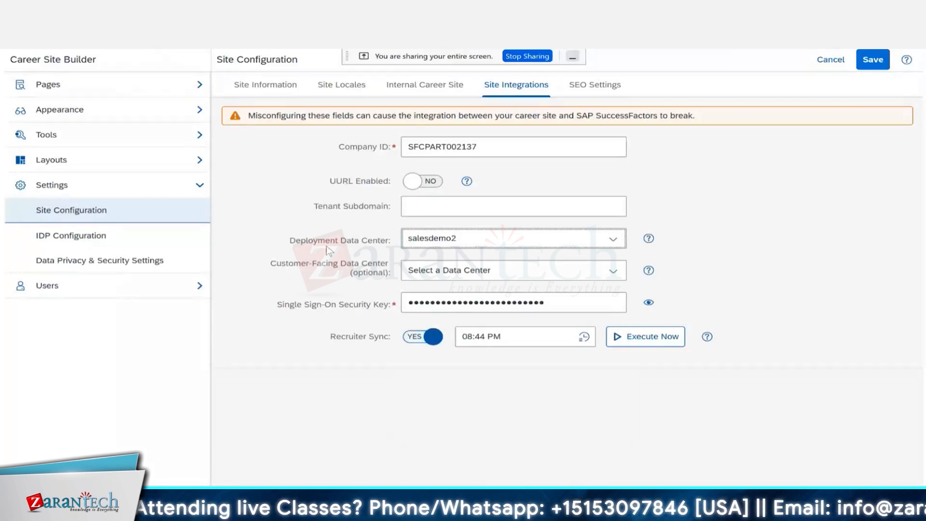
left_click(467, 146)
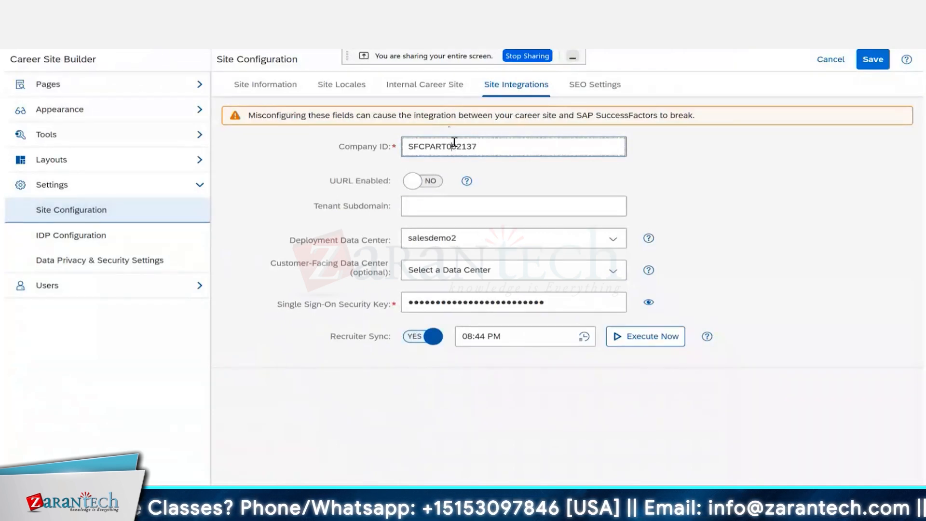
double_click(453, 143)
key("BackSpace")
key("ctrl+z")
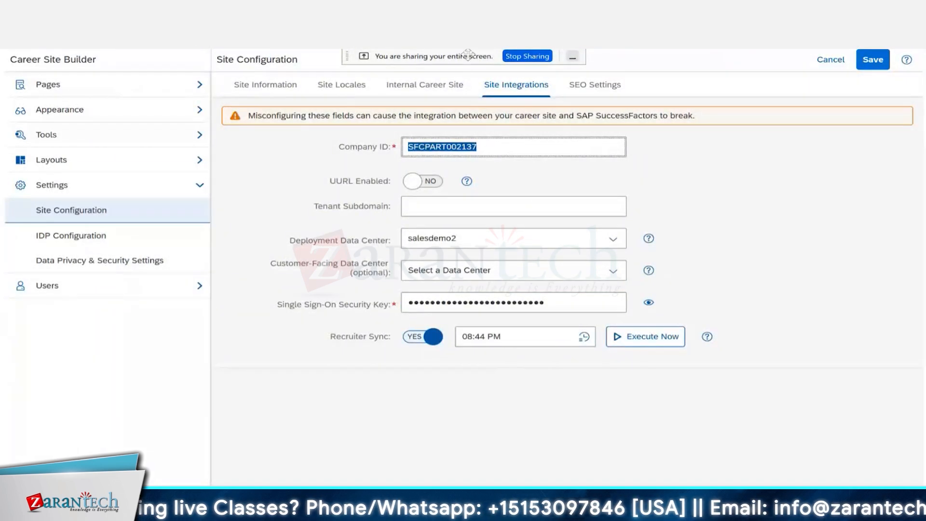
- Switch to SuccessFactors Provisioning and open the company's Recruiting Marketing Settings to look at the Security Key field
key("ctrl+Tab")
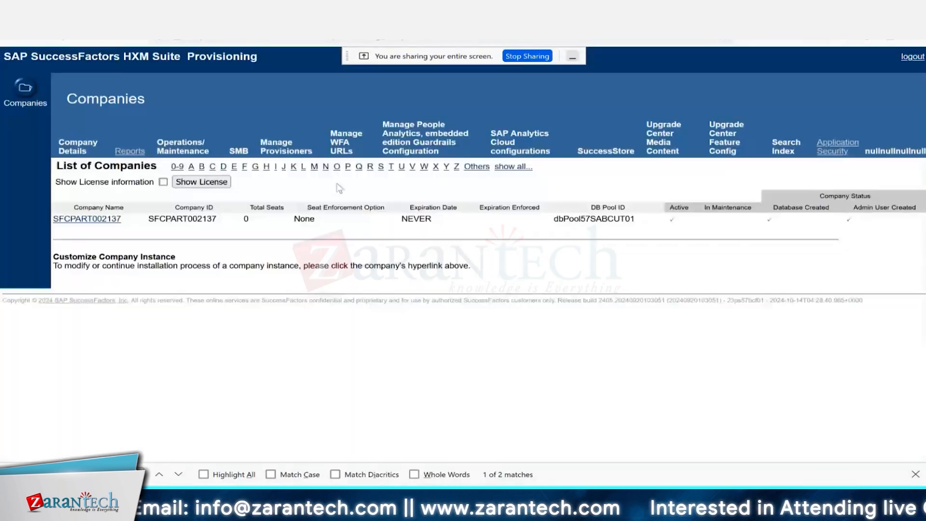
left_click(87, 219)
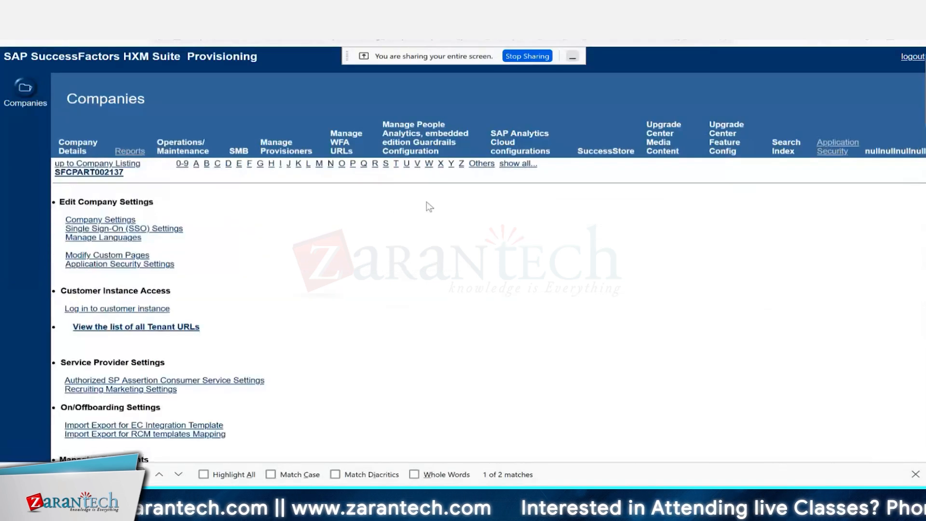
key("Return")
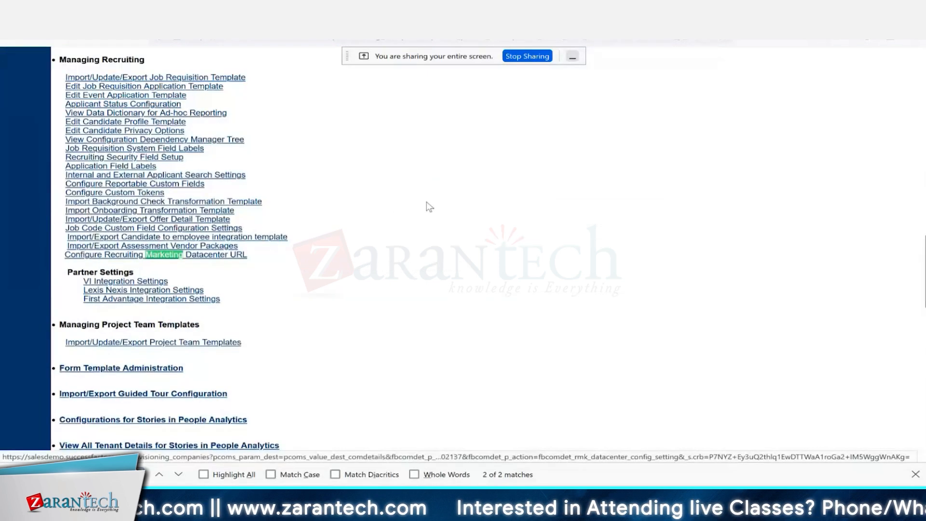
key("Return")
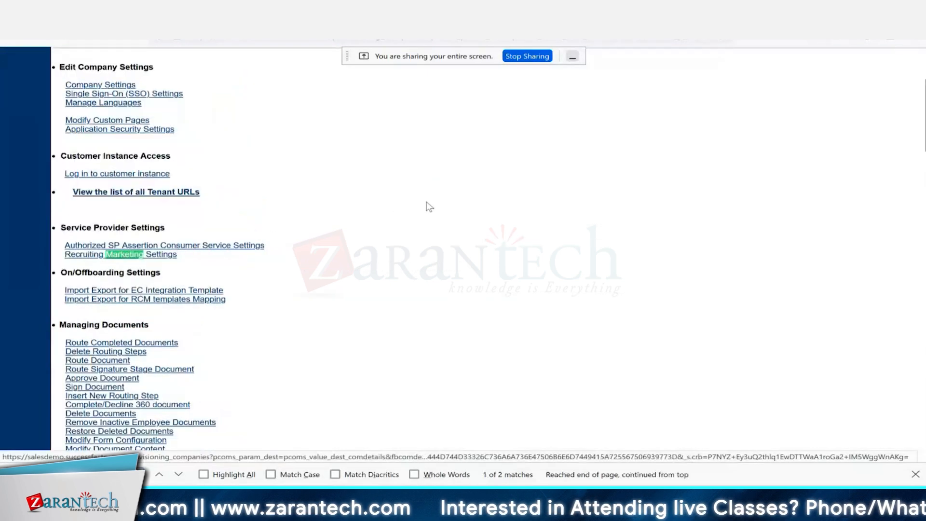
left_click(127, 258)
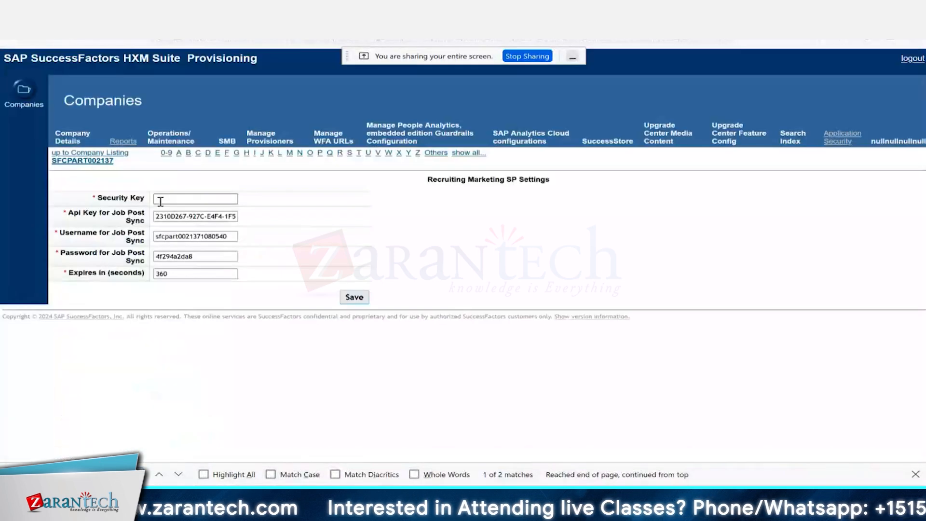
left_click(160, 201)
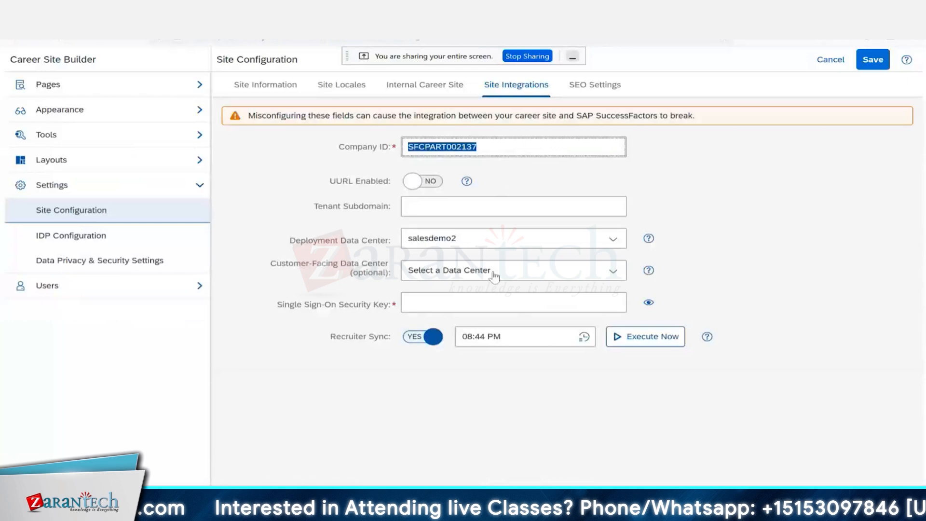
- Return to Career Site Builder's Site Integrations, reveal the Single Sign-On Security Key field, and postpone the SAP feedback request in the SuccessFactors instance
left_click(647, 302)
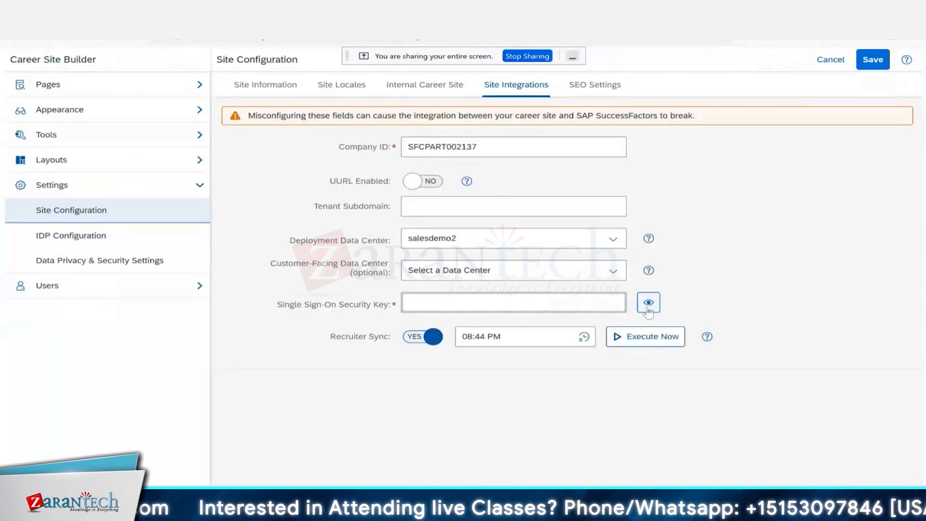
left_click(554, 295)
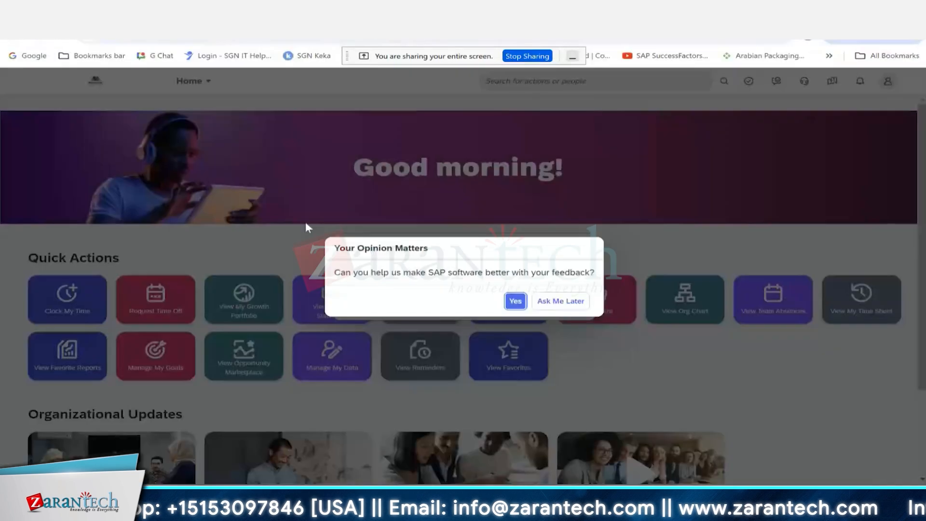
left_click(557, 308)
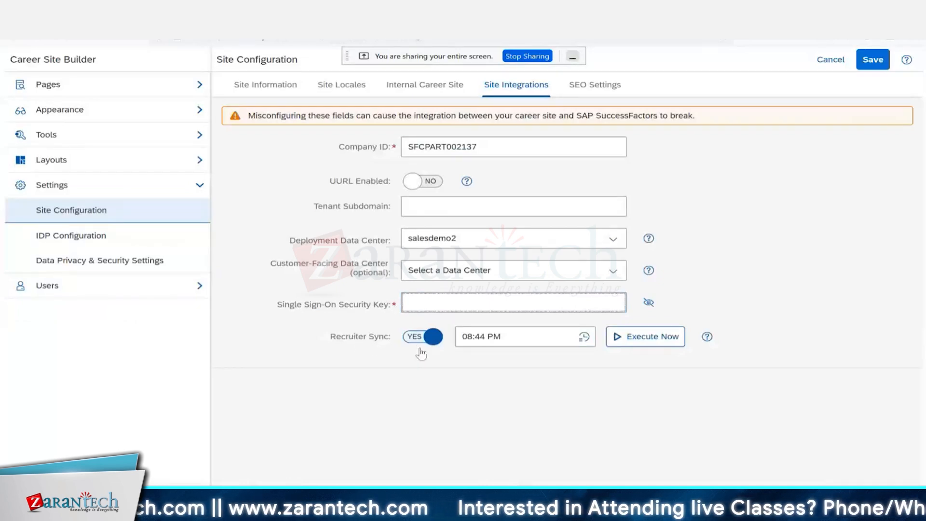
- Set the Recruiter Sync time to 06:00 AM and execute the sync immediately
left_click(584, 336)
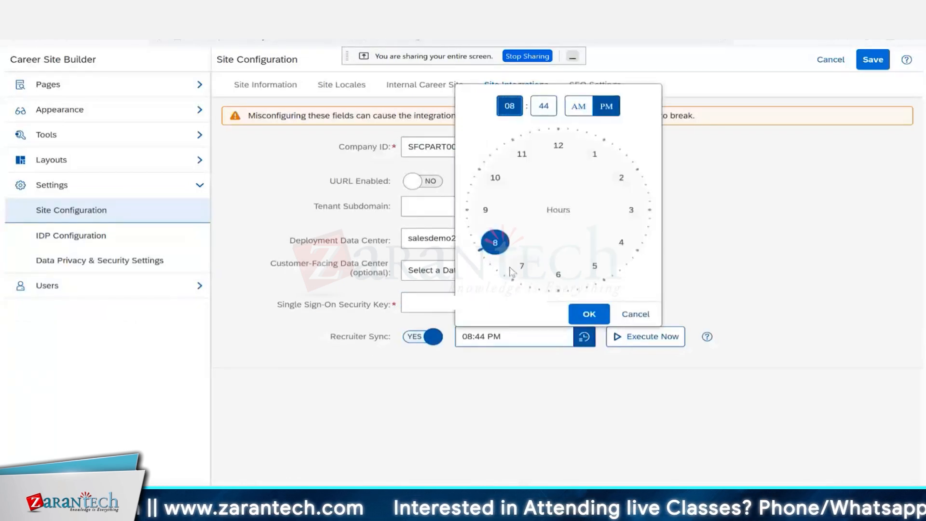
left_click(579, 386)
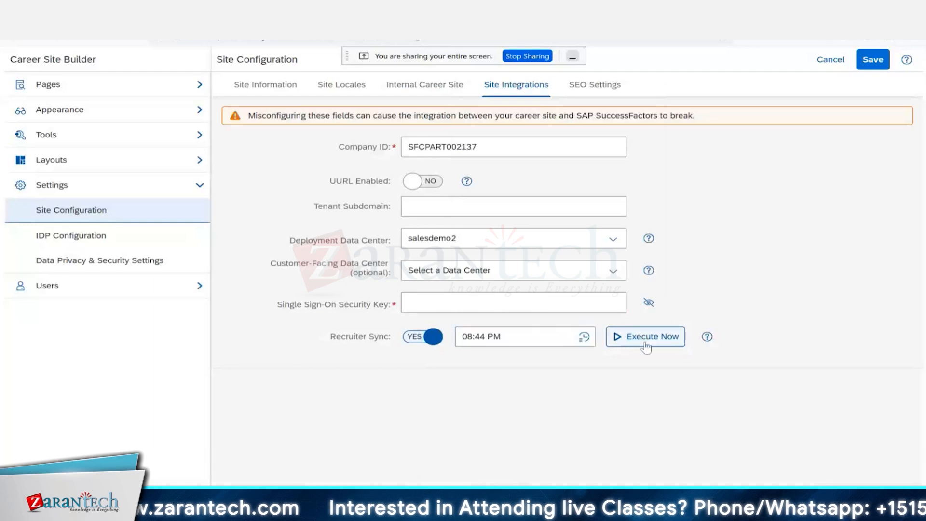
left_click(583, 338)
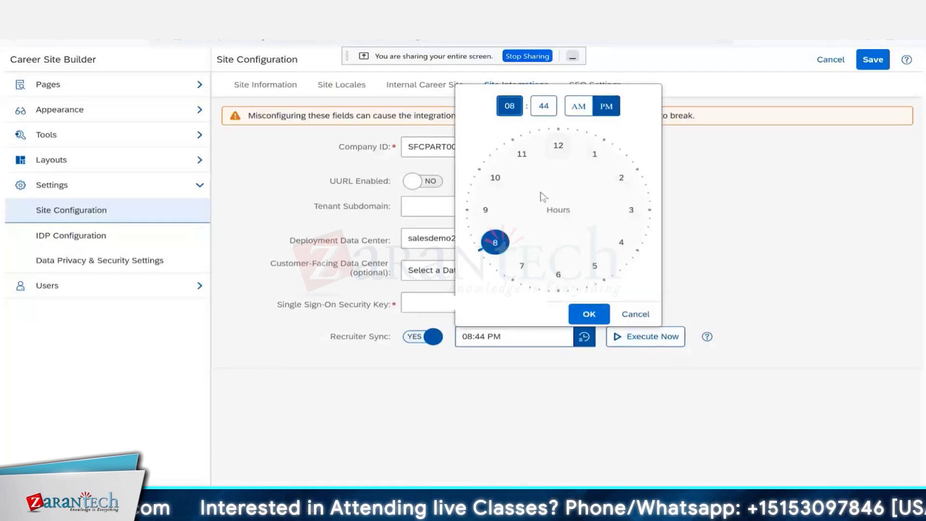
left_click(558, 276)
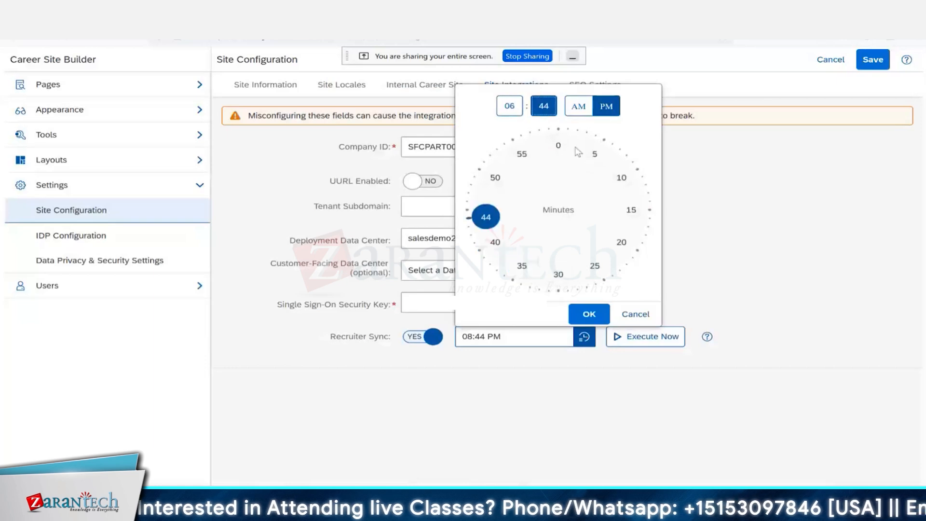
left_click(579, 106)
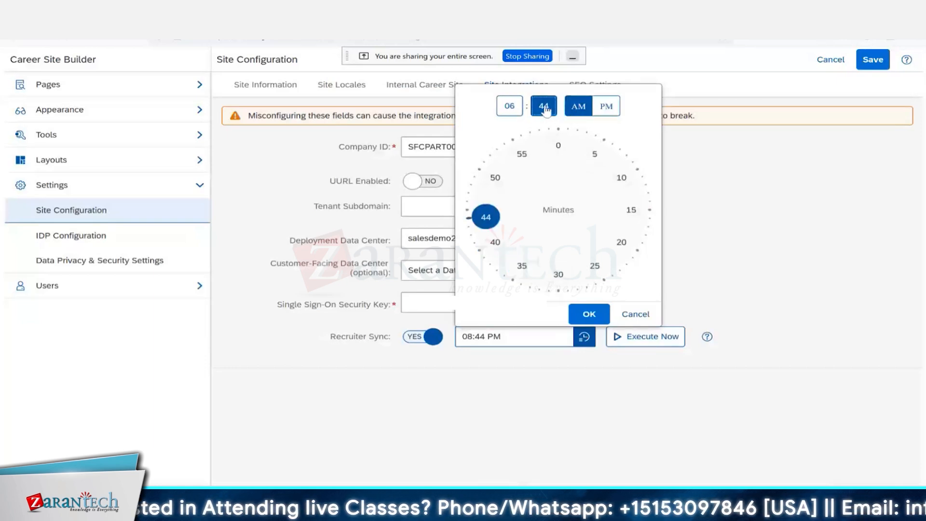
left_click(558, 146)
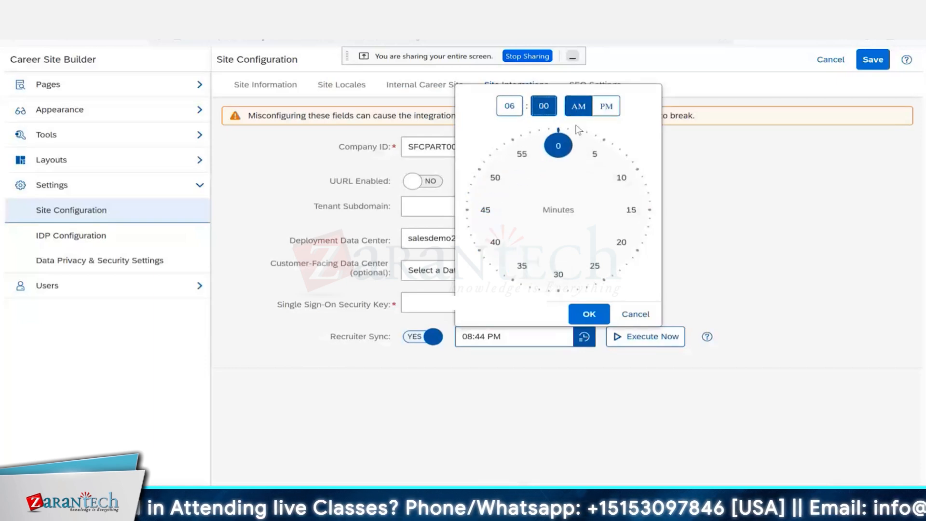
left_click(581, 311)
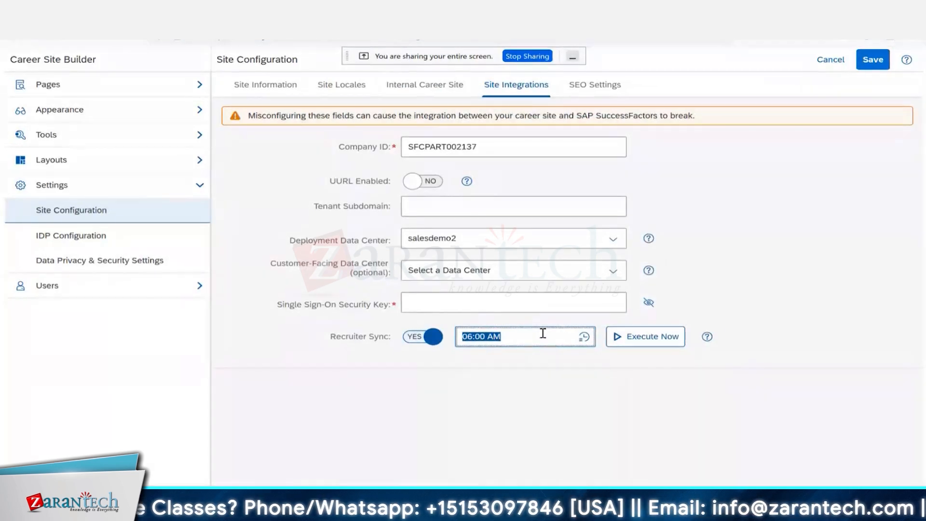
left_click(627, 336)
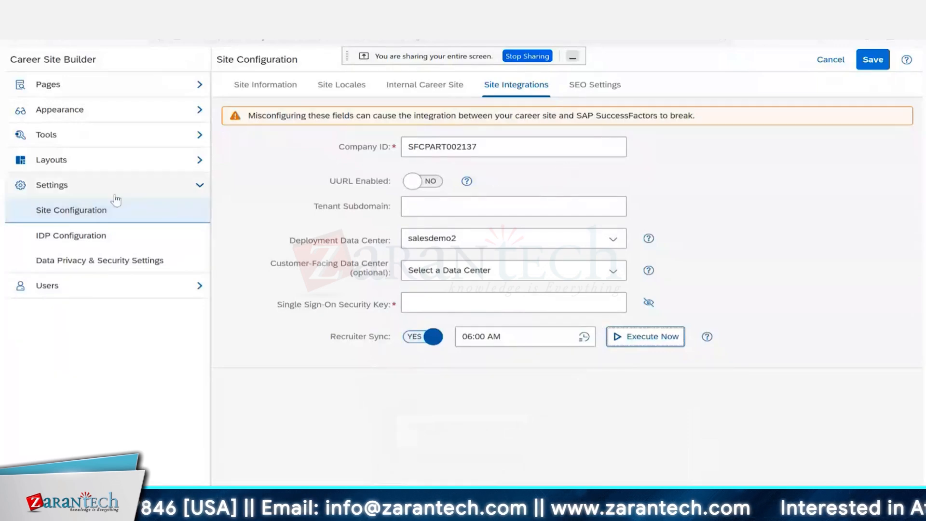
- Open Manage API Credentials, look at the Add New Provider form without saving, and open the existing provider's details
left_click(131, 136)
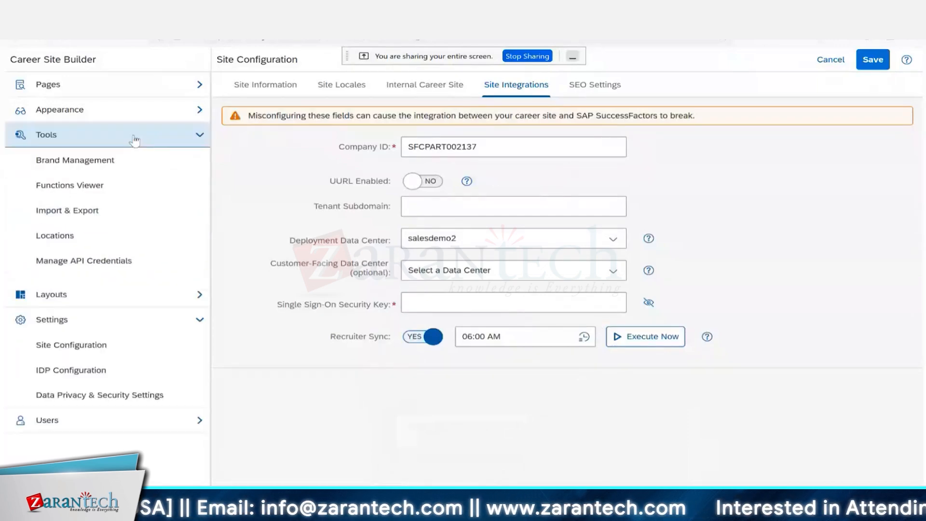
left_click(96, 261)
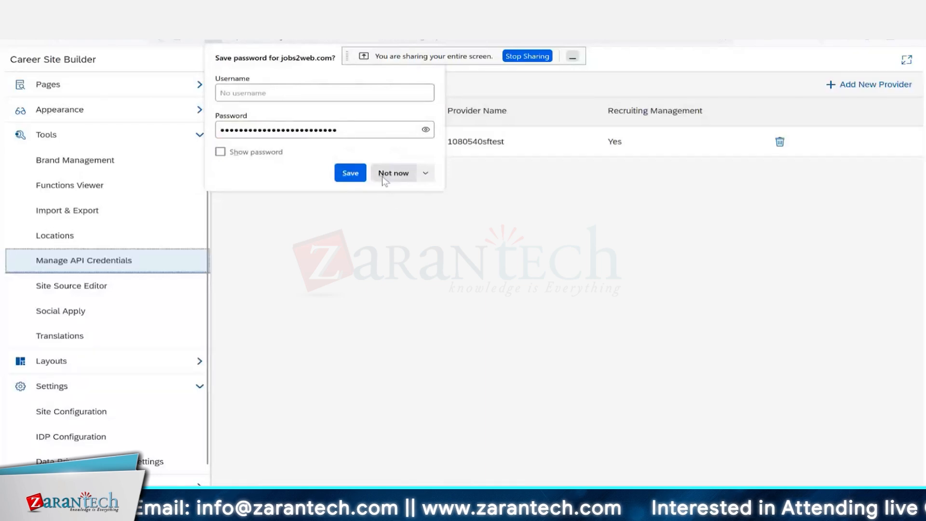
left_click(388, 175)
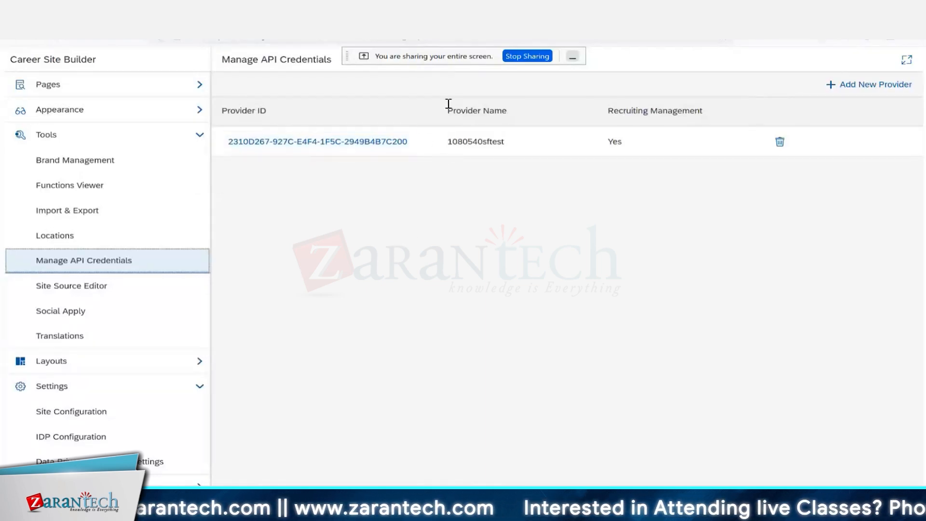
left_click(858, 93)
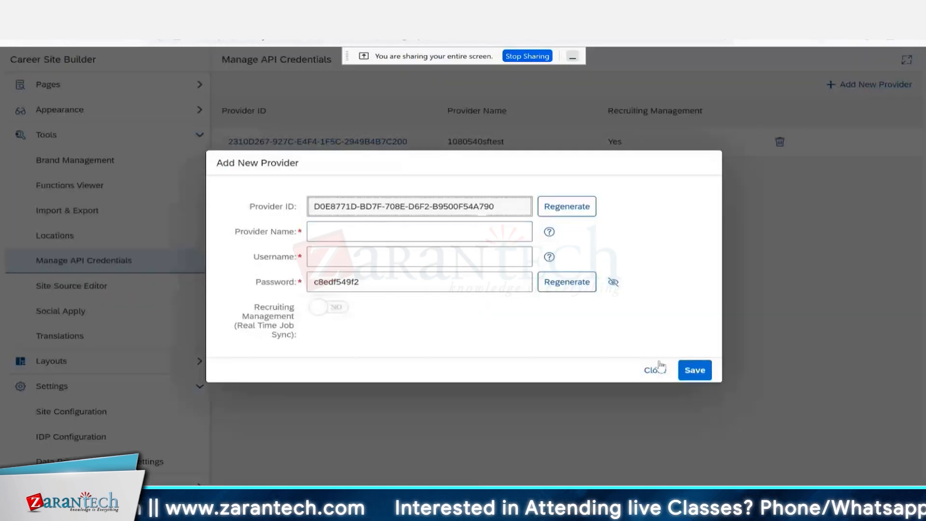
left_click(654, 369)
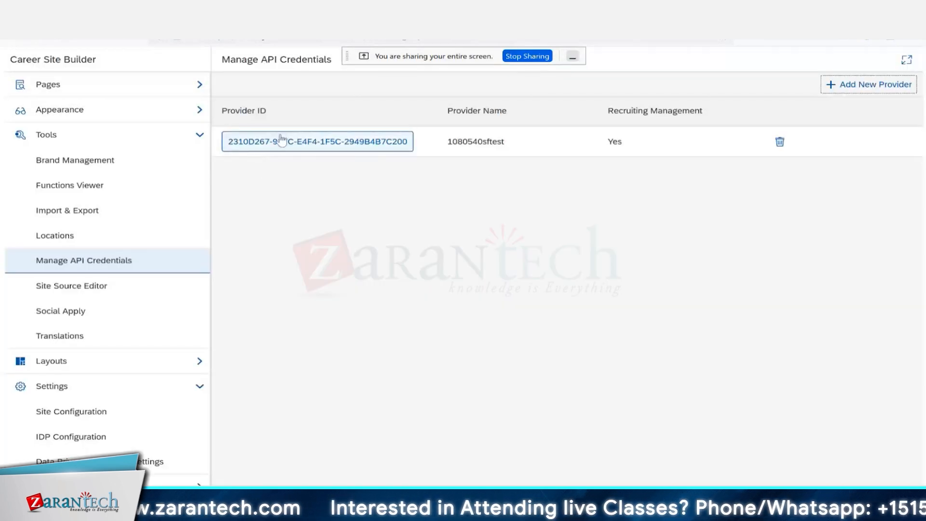
left_click(285, 142)
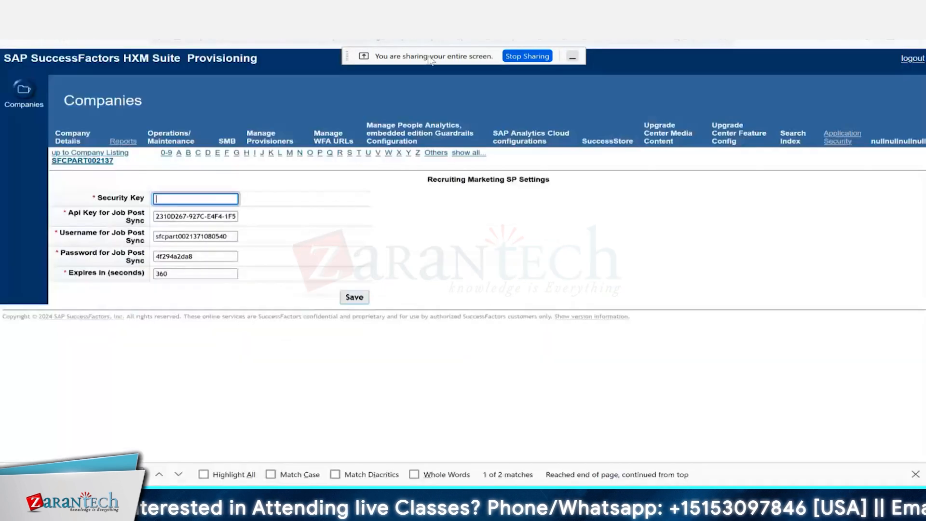
- Check the company's Configure Recruiting Marketing Datacenter URL page in Provisioning and return to the company's settings list
left_click(92, 161)
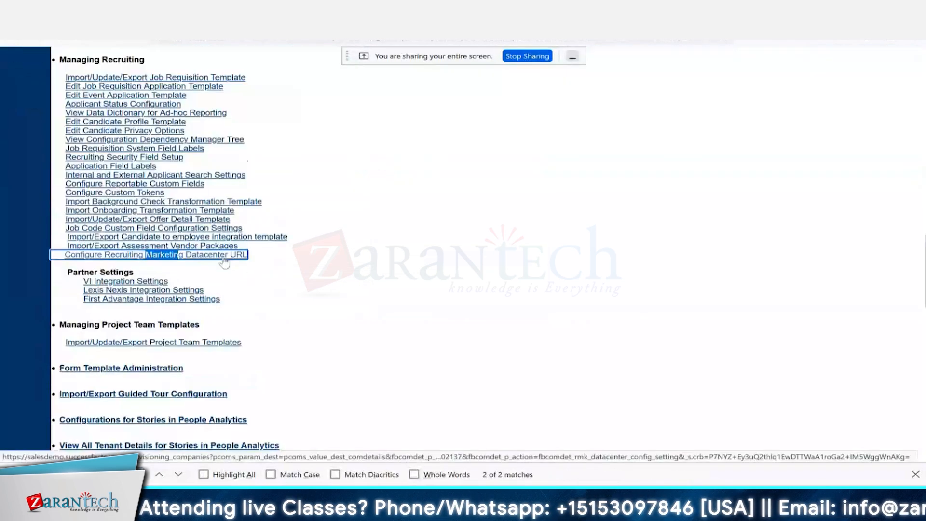
left_click(221, 256)
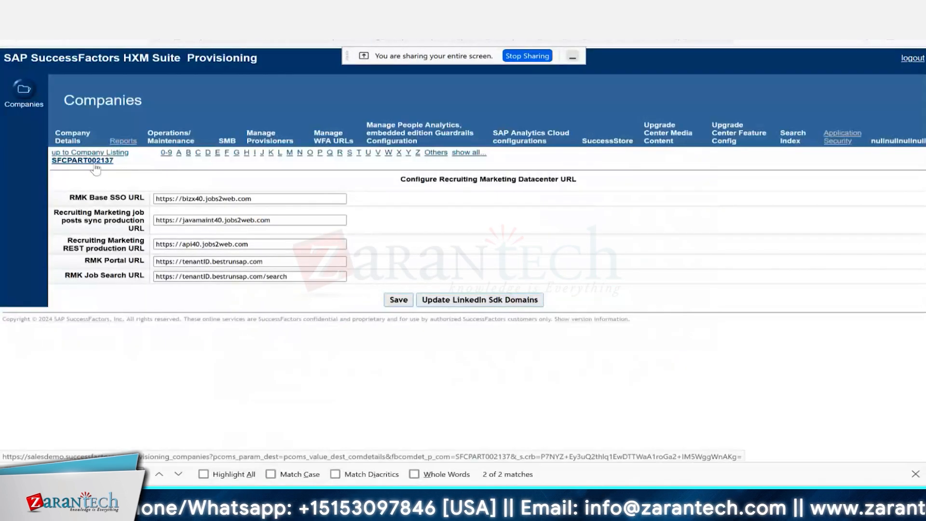
left_click(96, 163)
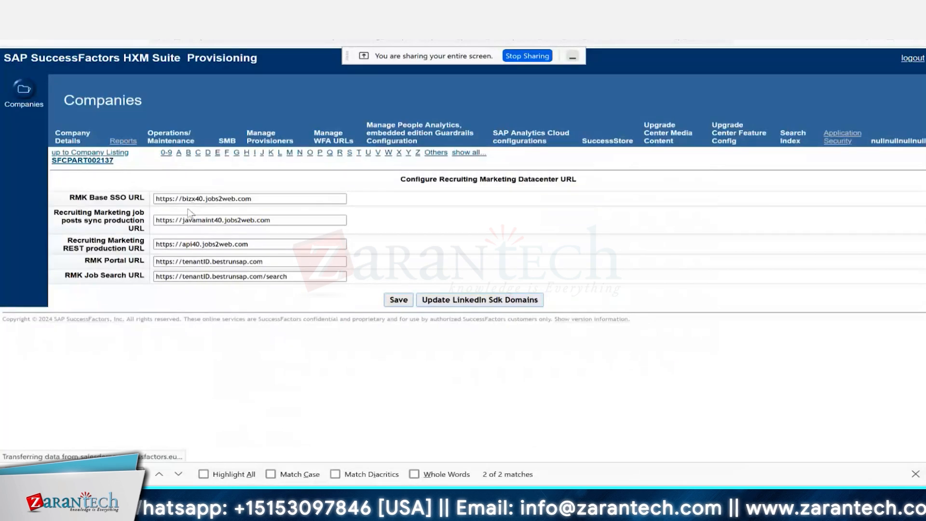
- Find the company's Recruiting Marketing Settings and inspect the end of the Api Key for Job Post Sync value
scroll(151, 224, "down", 5)
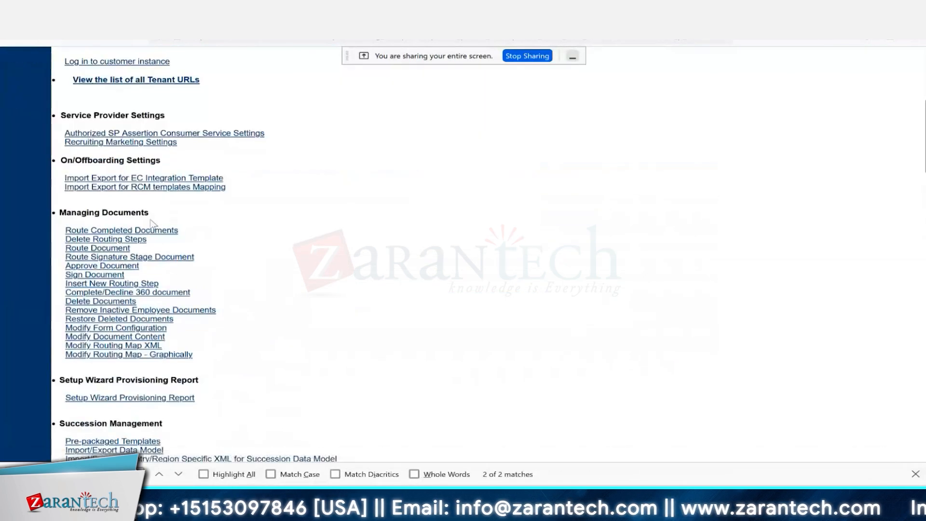
key("Return")
key("Return")
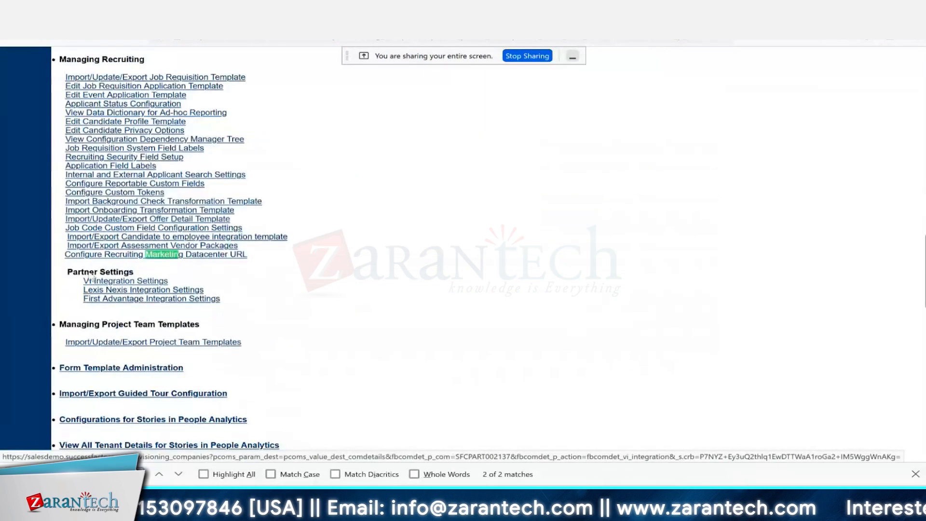
key("Return")
left_click(132, 259)
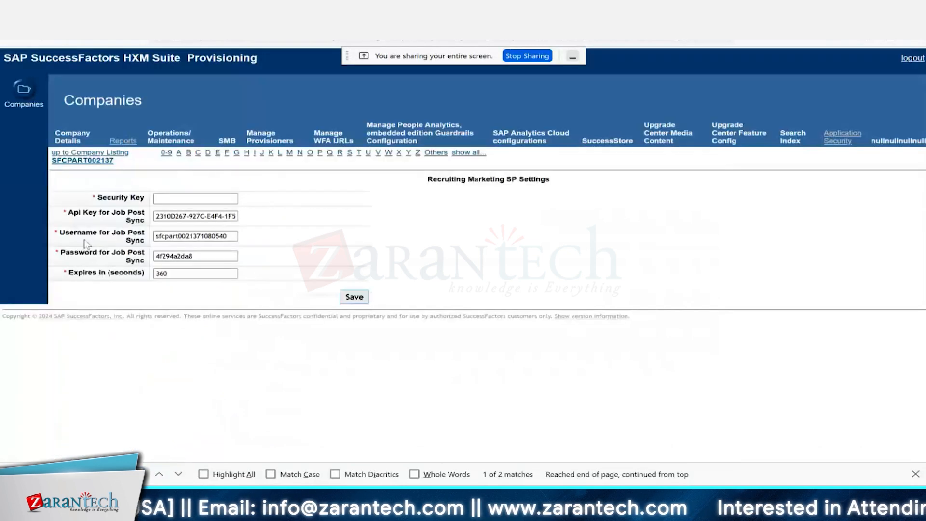
triple_click(194, 216)
key("End")
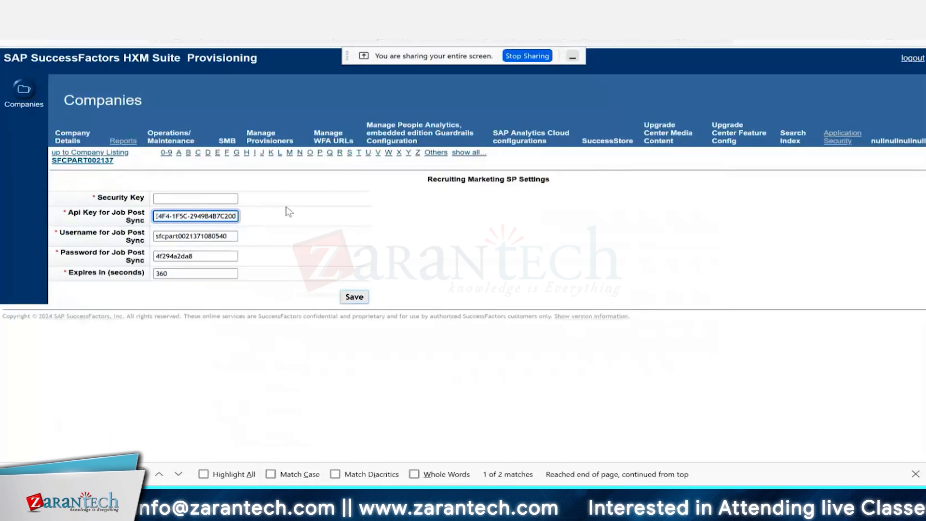
- Return to the Edit Provider form in Career Site Builder and read the help on the Provider Name field
key("alt+Tab")
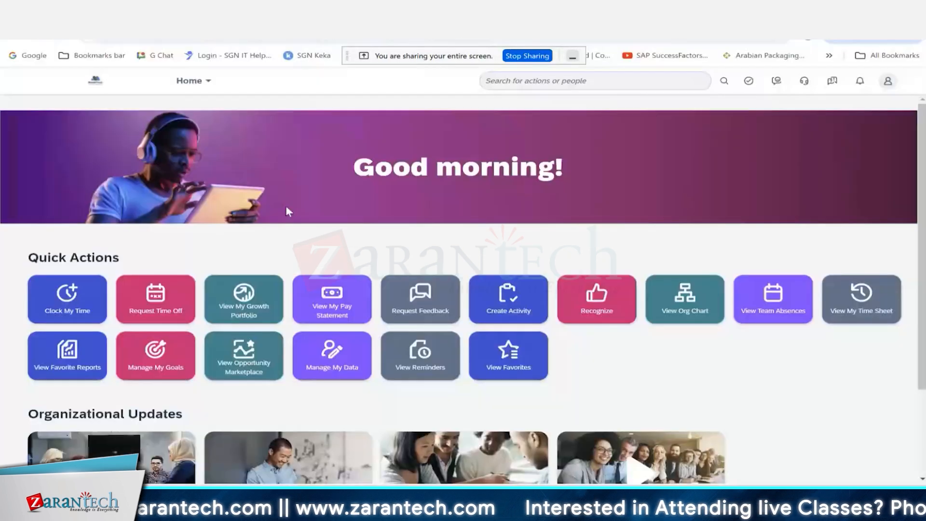
key("alt+Tab")
key("ctrl+Tab")
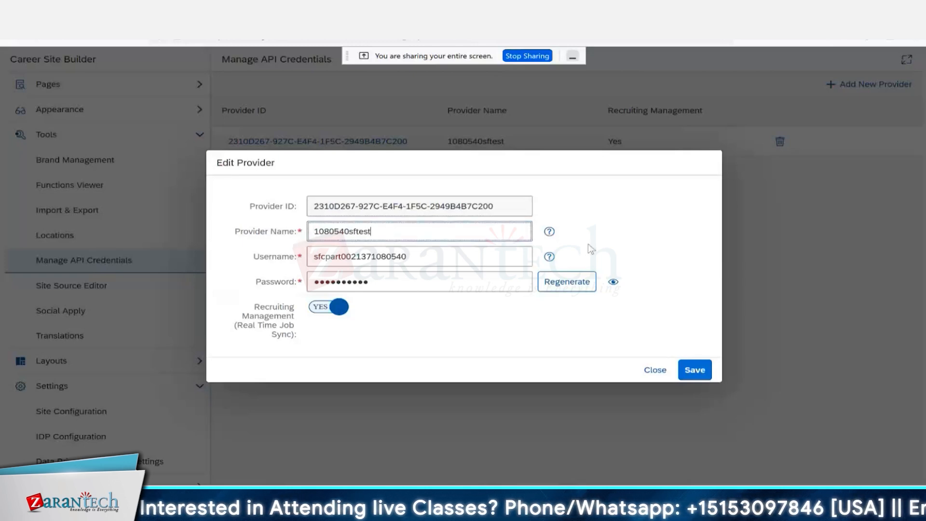
left_click(549, 232)
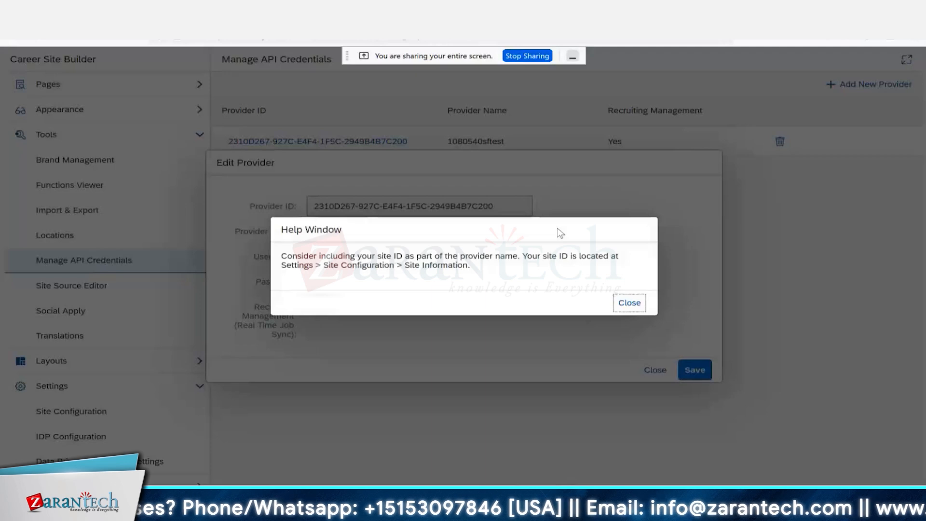
left_click(628, 304)
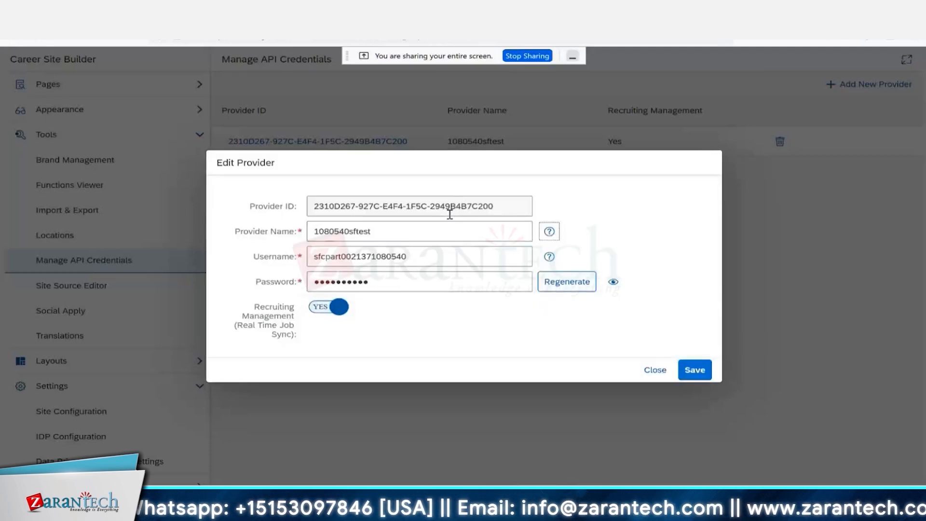
left_click(402, 231)
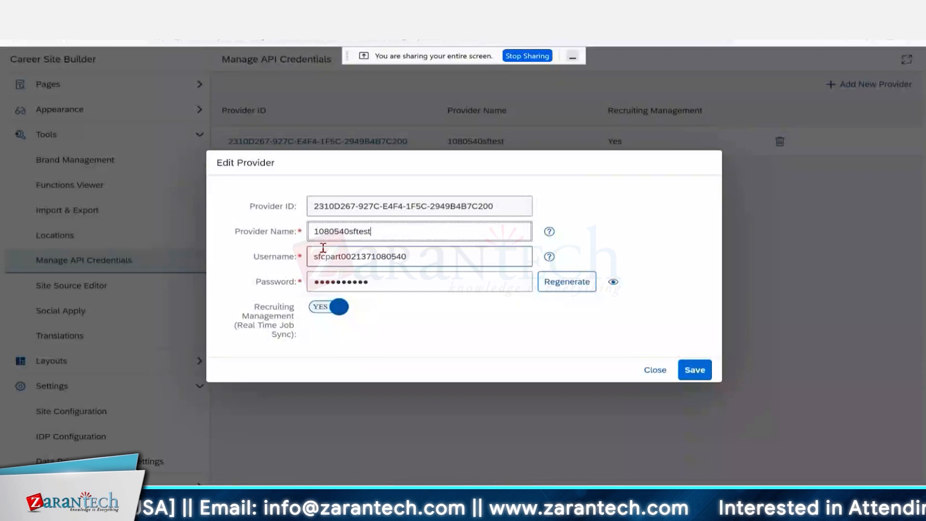
- Read the help on the provider's Username field and check it against Username for Job Post Sync in Provisioning
left_click(444, 256)
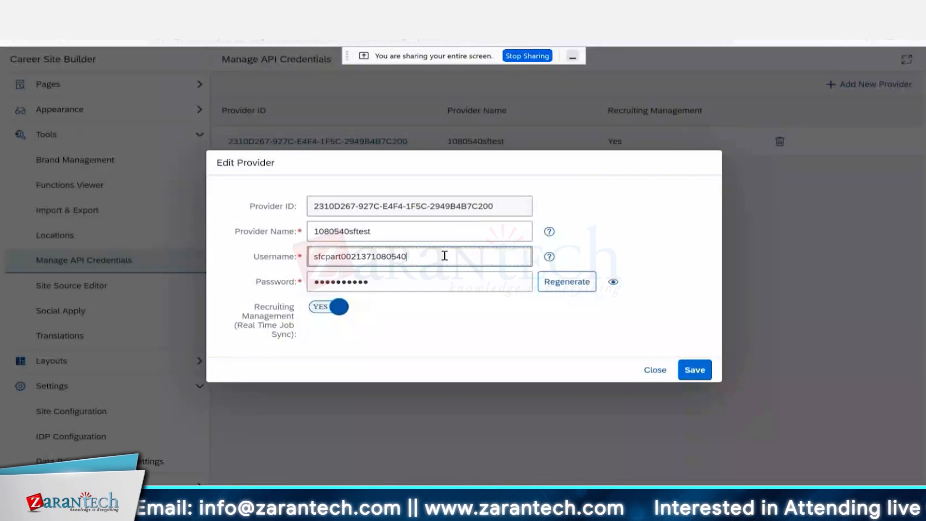
left_click(549, 260)
left_click(549, 258)
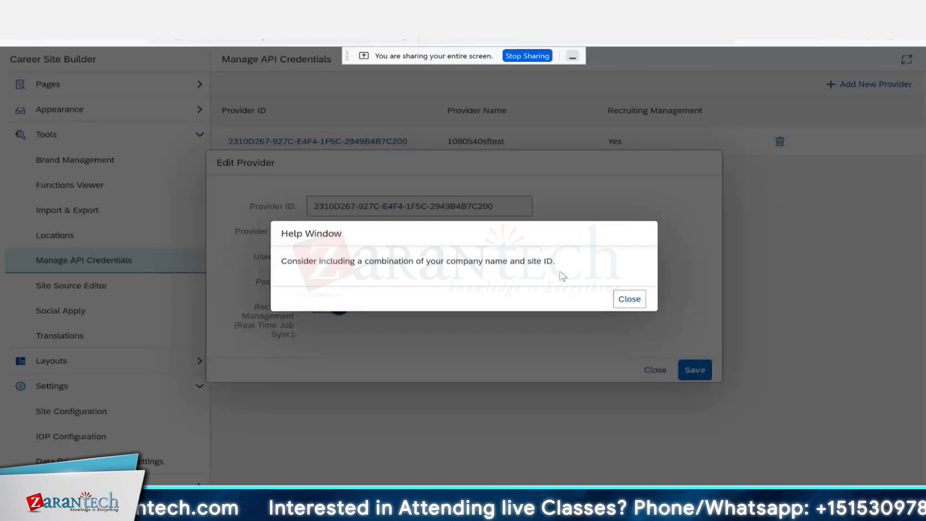
left_click(628, 298)
left_click(423, 261)
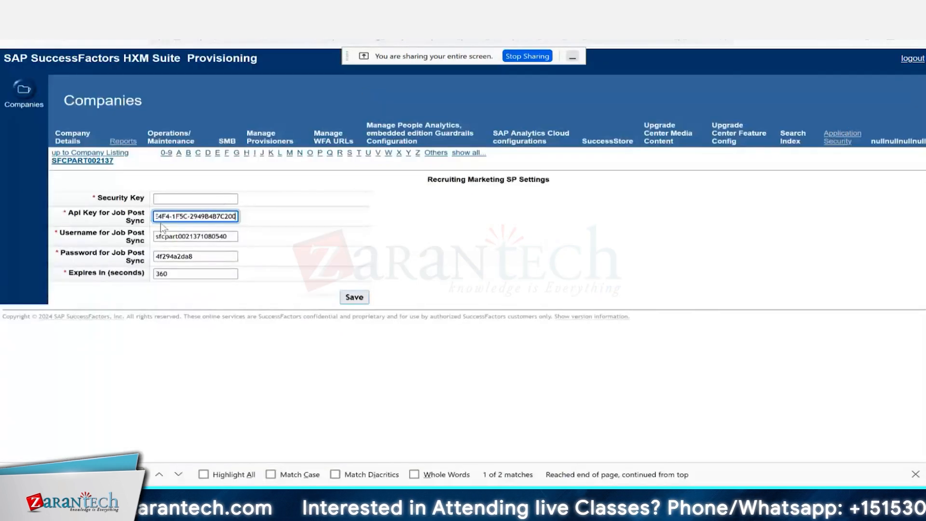
left_click(235, 236)
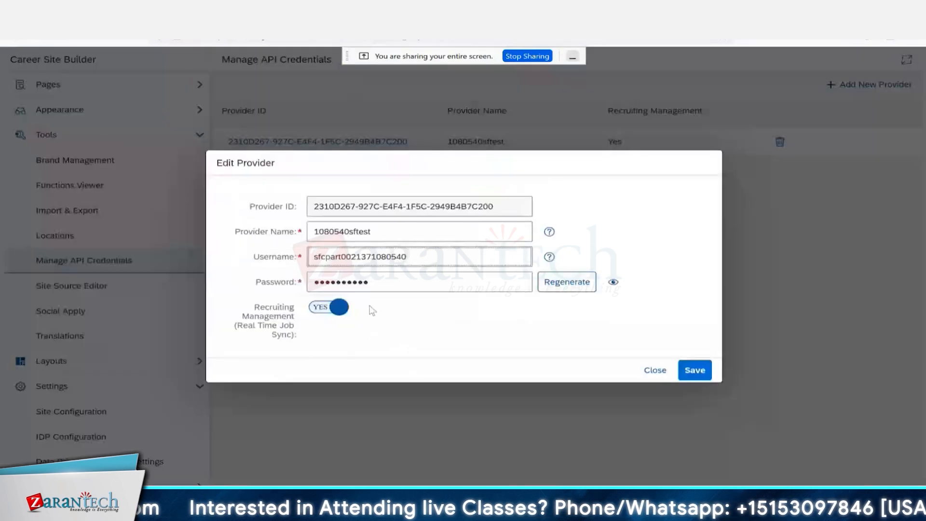
- Try to reveal the provider's password in Career Site Builder by clearing the masked Password field and switching on its visibility
left_click(378, 284)
key("ctrl+a")
key("BackSpace")
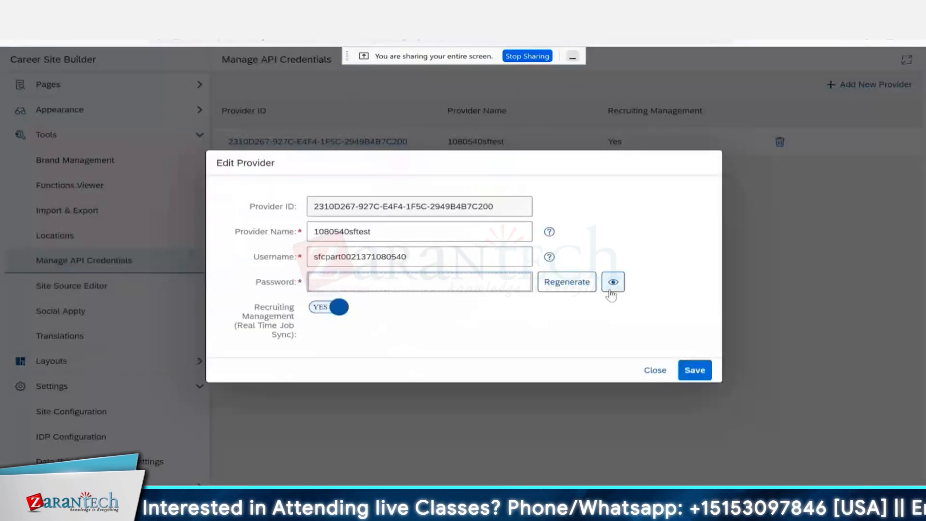
left_click(613, 286)
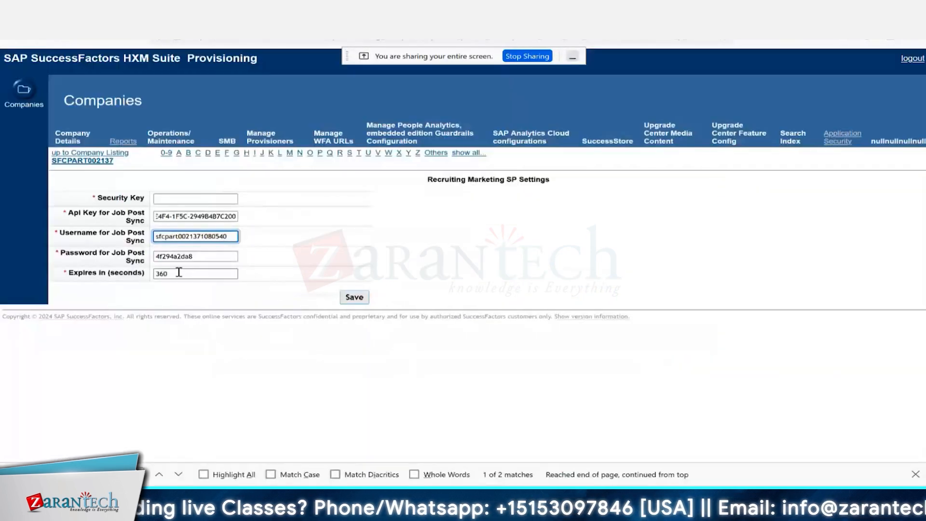
- Compare the Edit Provider form with Provisioning's Password for Job Post Sync setting, and close the form without saving
left_click(197, 257)
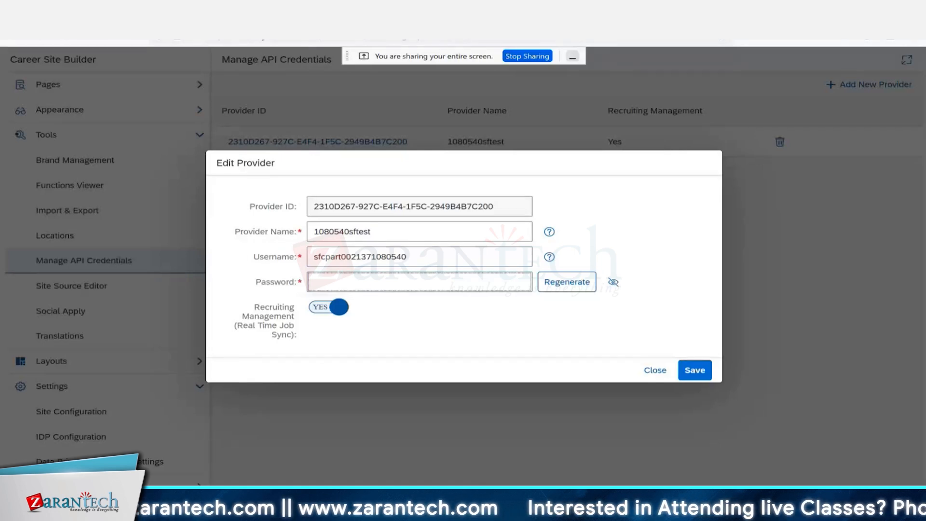
left_click(396, 43)
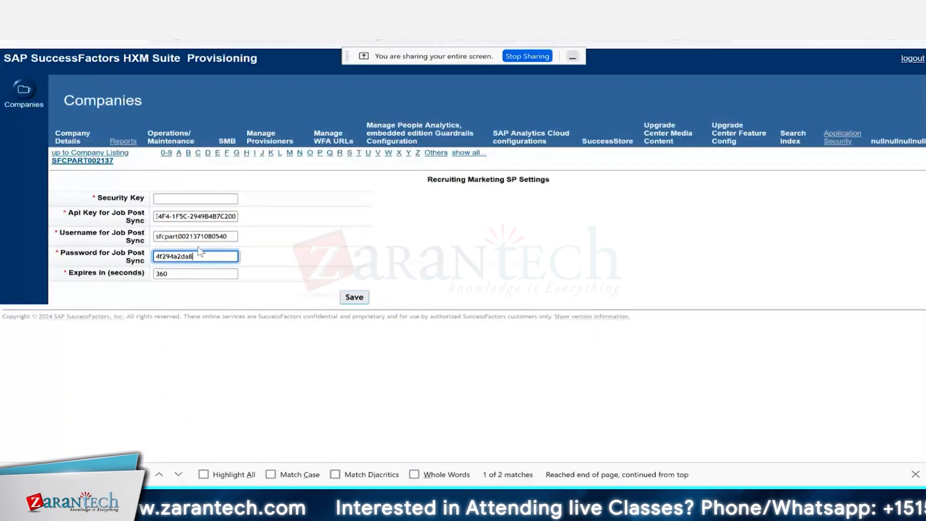
left_click(308, 42)
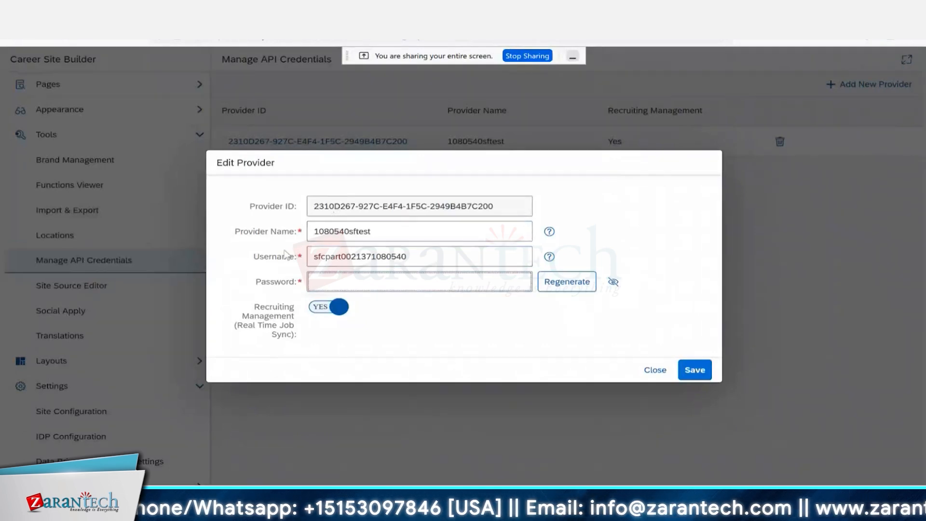
key("ctrl+Tab")
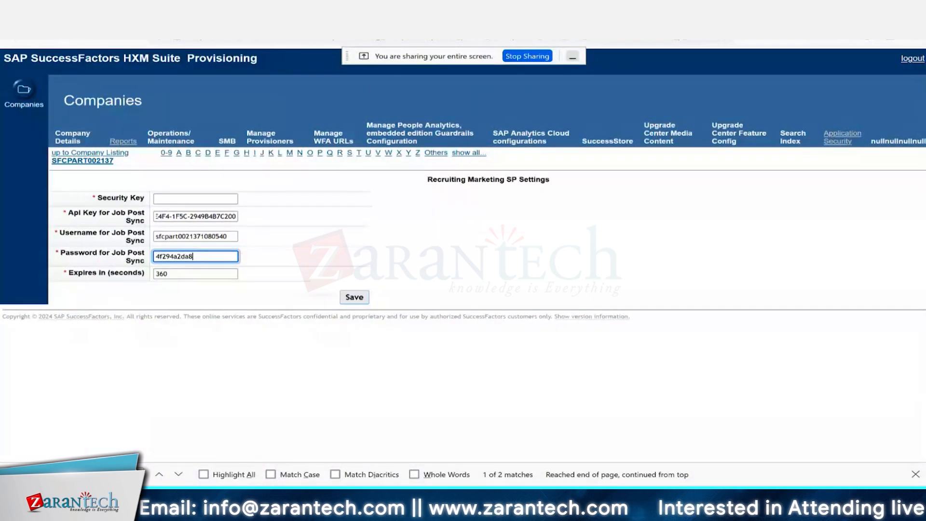
key("ctrl+Tab")
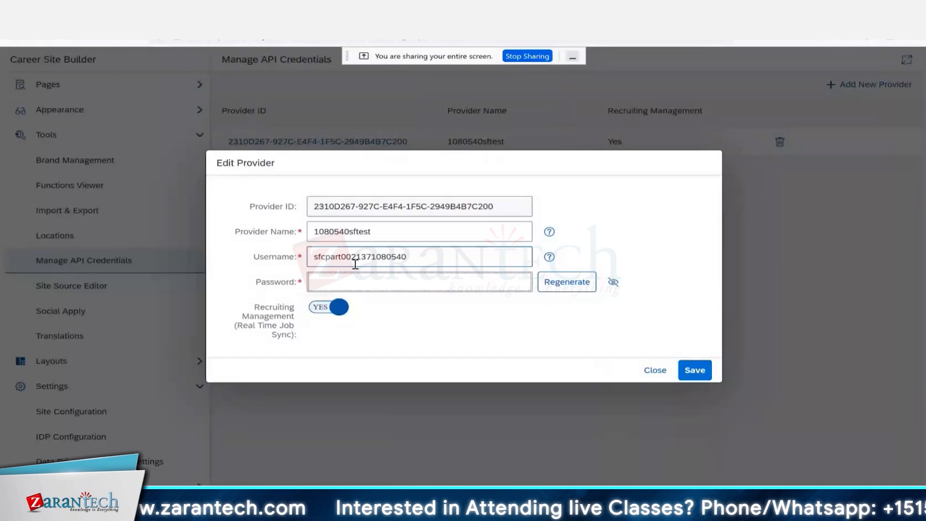
key("ctrl+Tab")
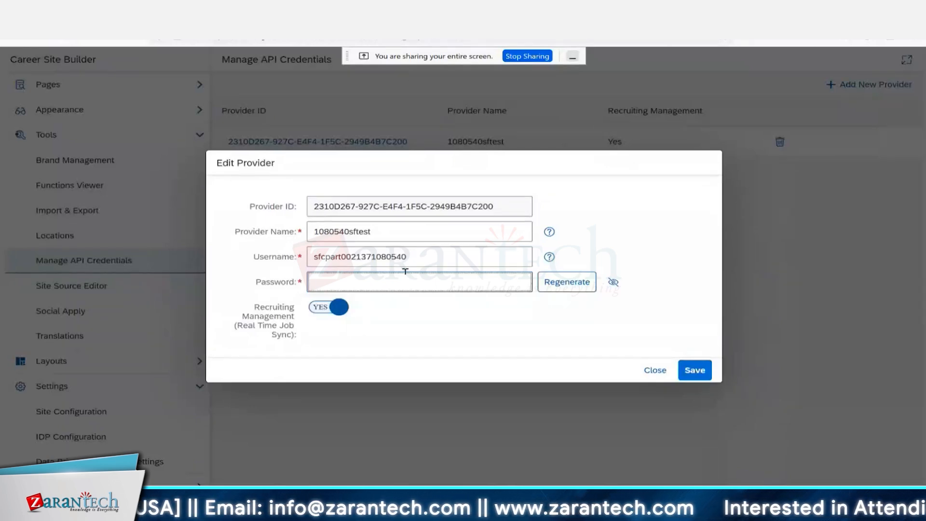
key("Escape")
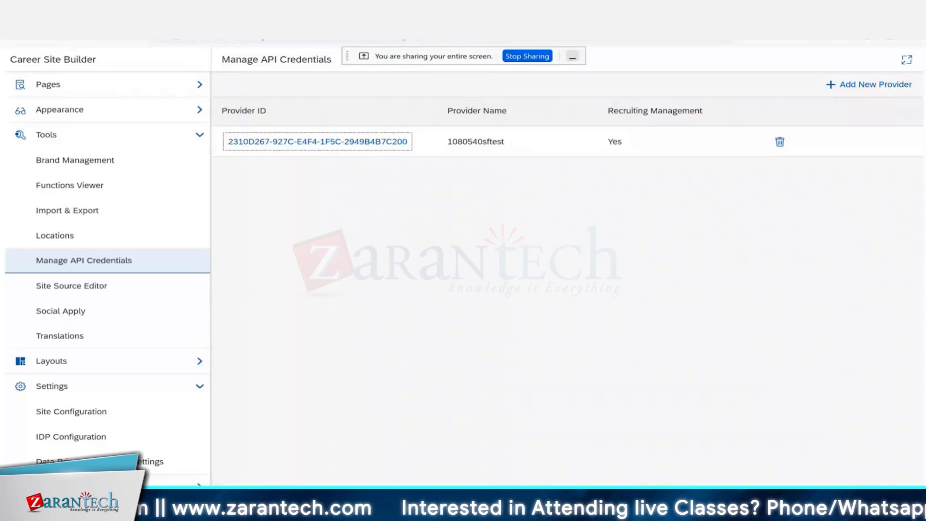
- Review the Site Integrations settings in Site Configuration, and view the existing API provider's details again without changing them
scroll(86, 299, "down", 1)
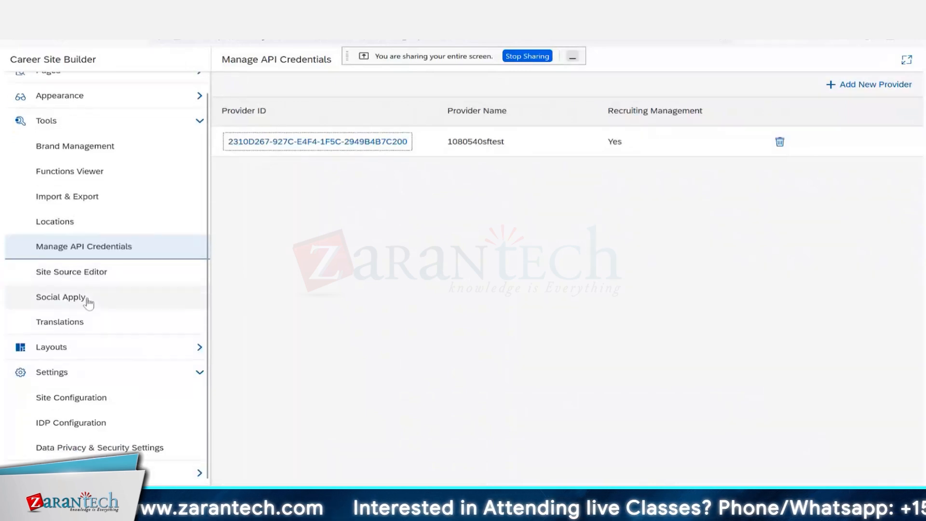
left_click(86, 399)
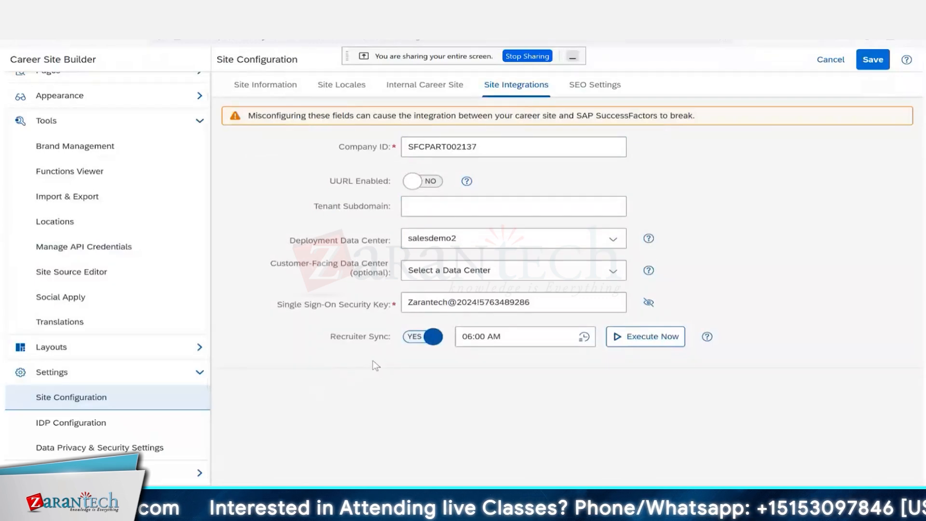
left_click(83, 246)
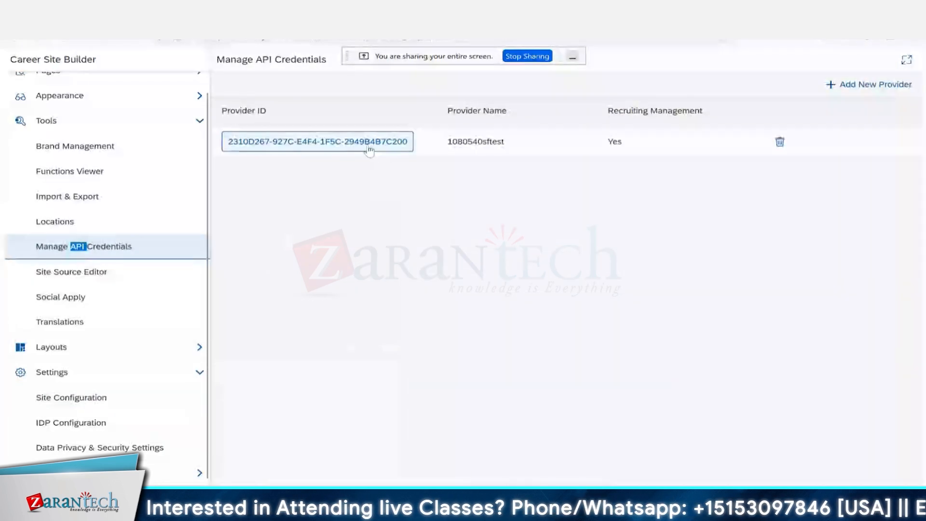
left_click(355, 142)
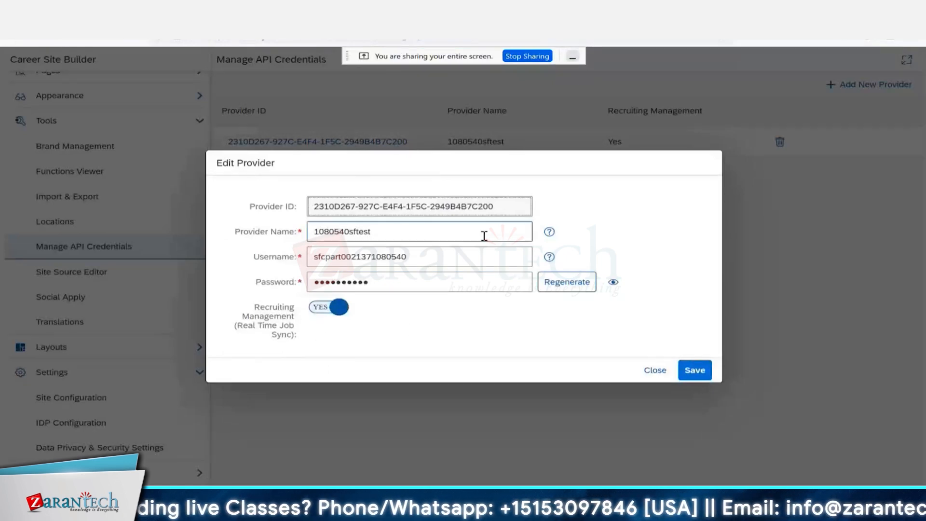
left_click(655, 370)
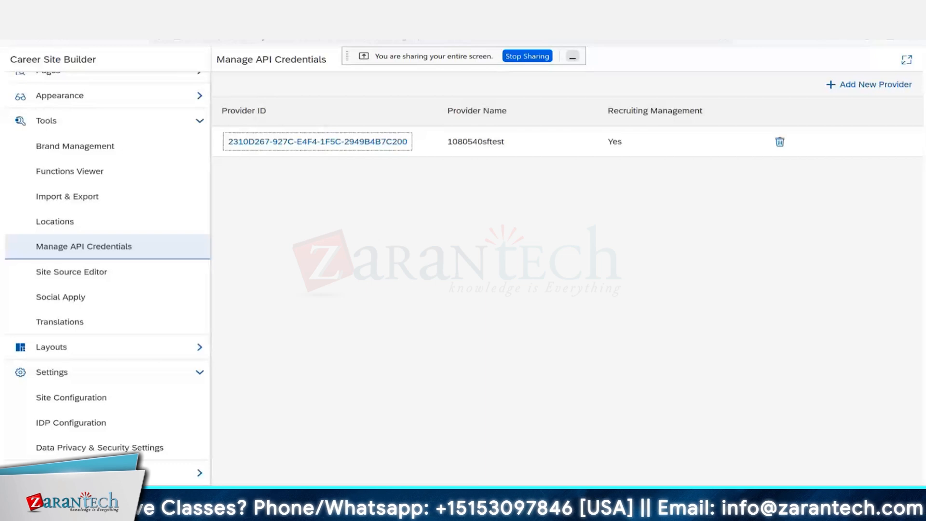
- Return to the company's settings list in Provisioning, search it for "job", and open Manage Scheduled Jobs
key("ctrl+Tab")
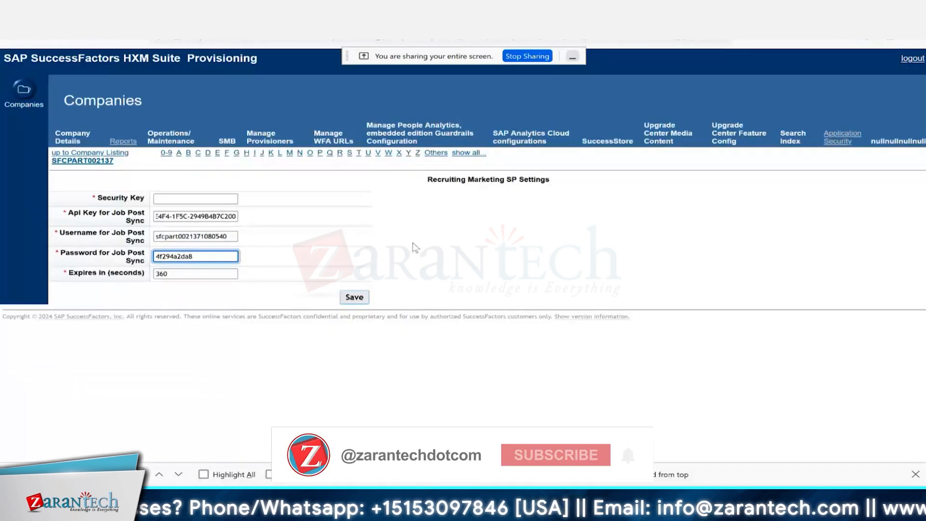
left_click(87, 161)
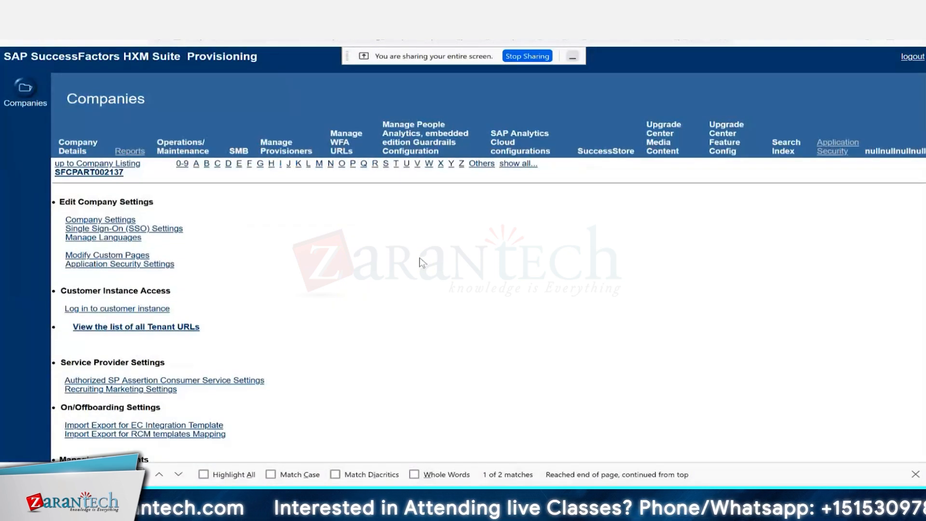
type("job")
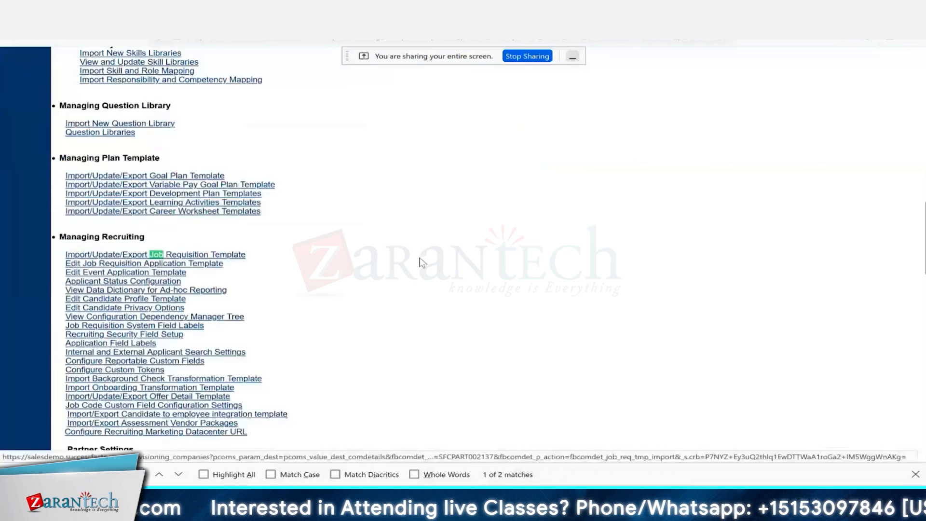
key("Return")
key("Return")
key("Return")
key("Return")
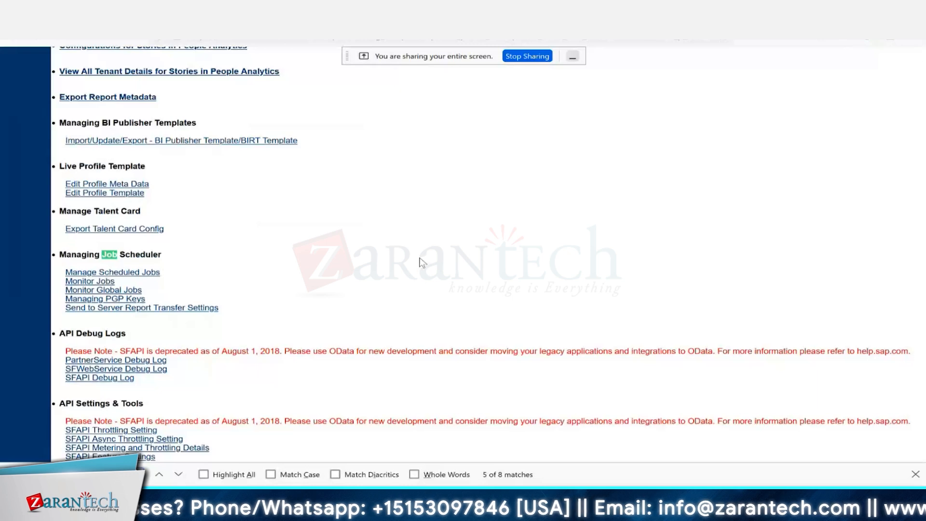
left_click(125, 274)
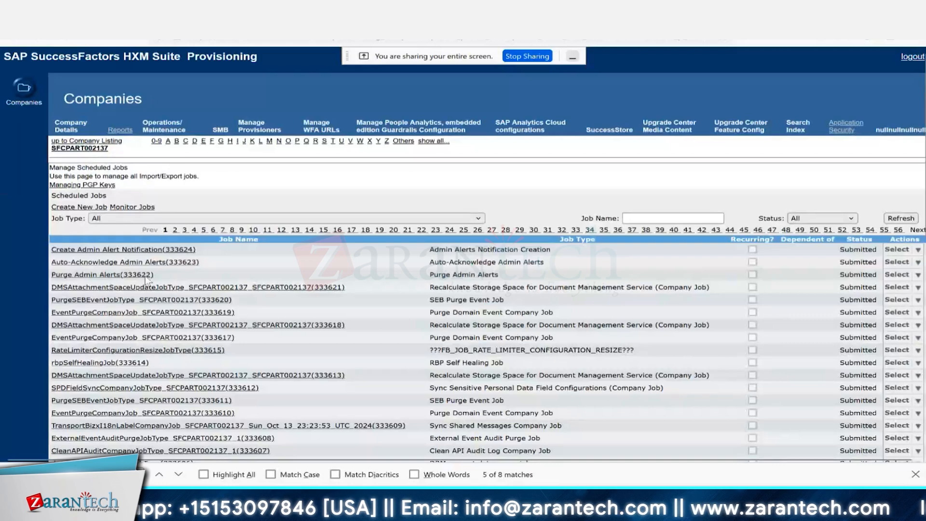
- Look through the names and types of the scheduled jobs on the first page of the list
scroll(245, 358, "down", 1)
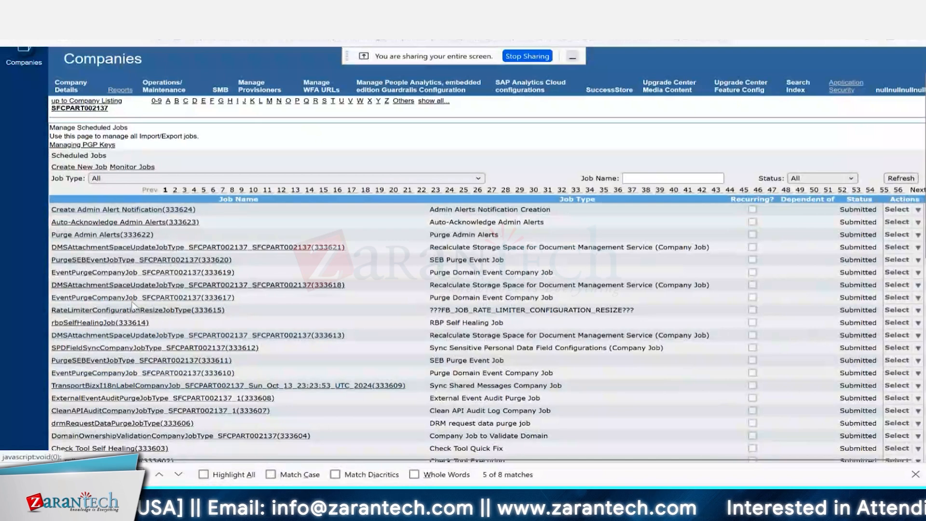
scroll(135, 307, "down", 3)
scroll(135, 316, "down", 3)
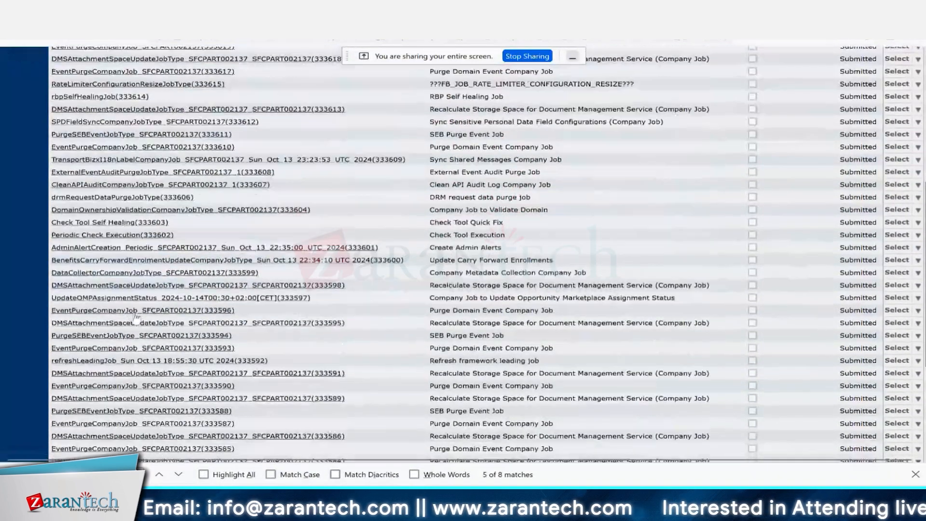
scroll(137, 318, "down", 2)
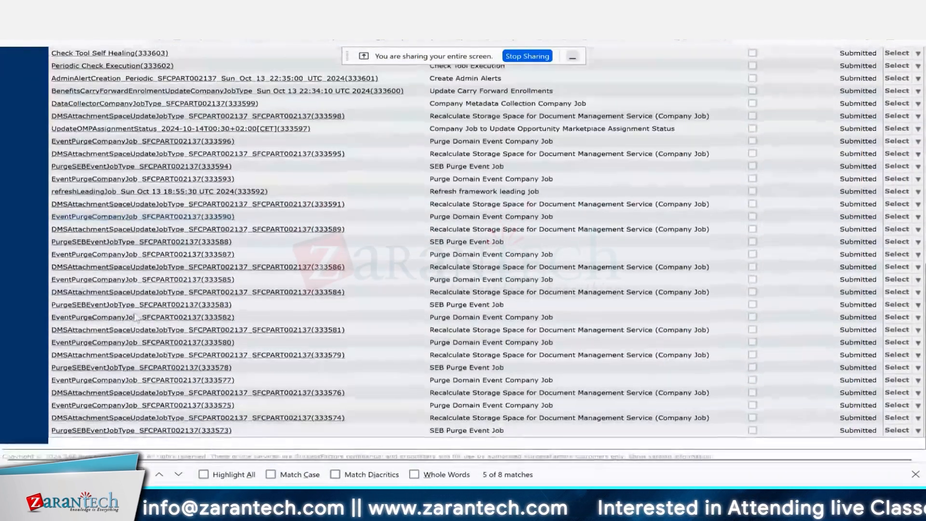
double_click(136, 317)
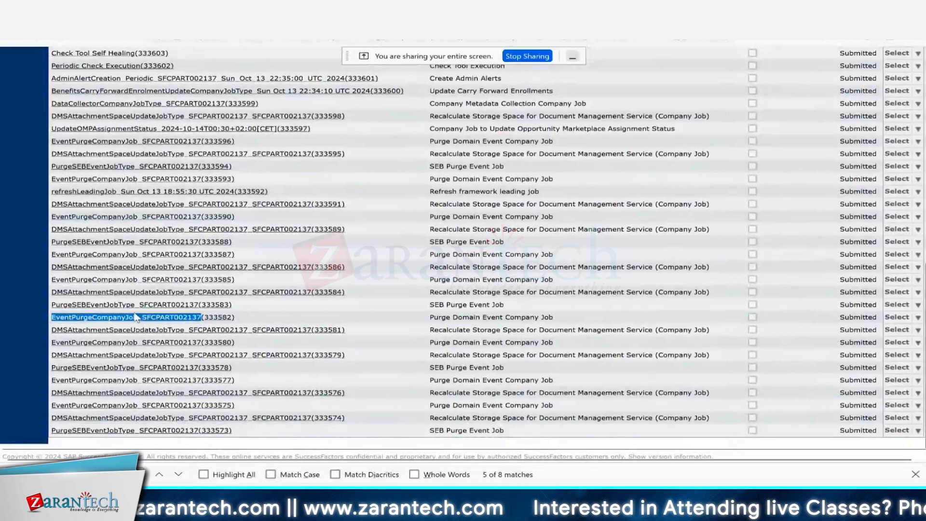
scroll(136, 316, "up", 10)
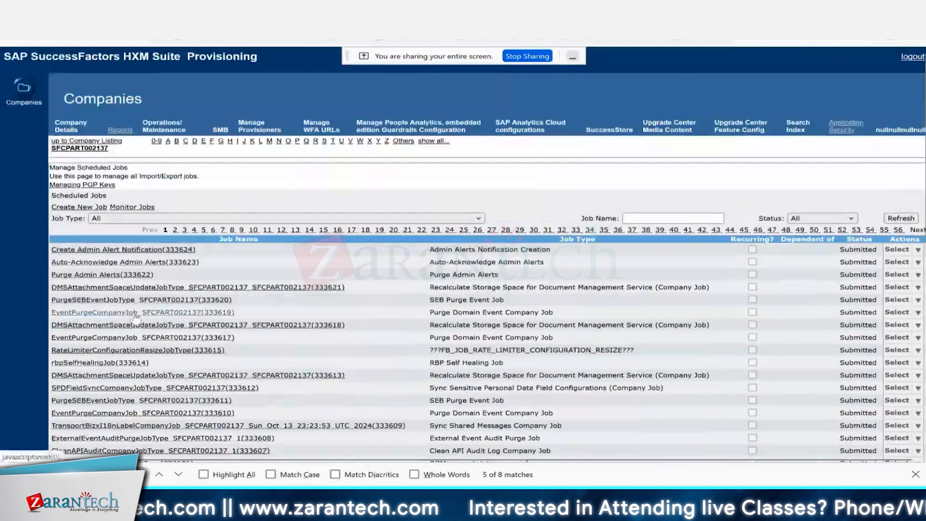
- Browse the Job Type filter options for the scheduled jobs
left_click(140, 218)
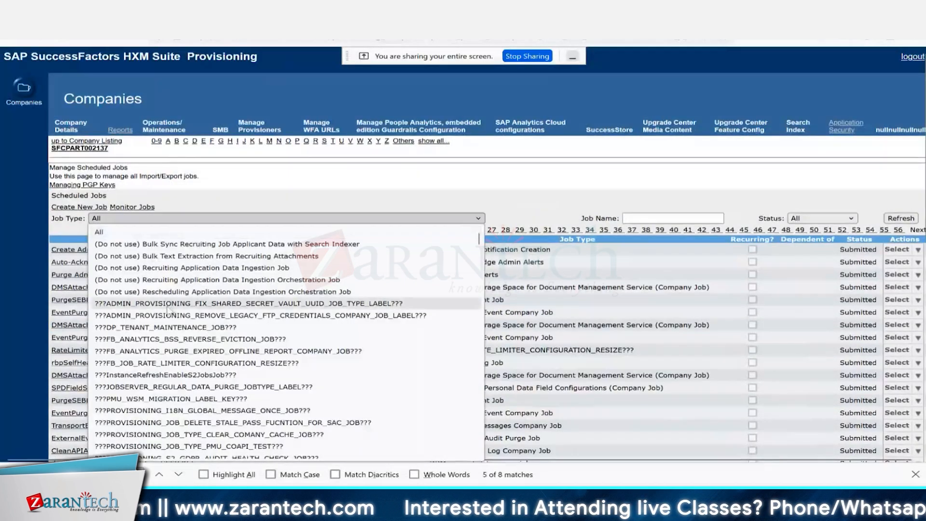
scroll(167, 310, "down", 2)
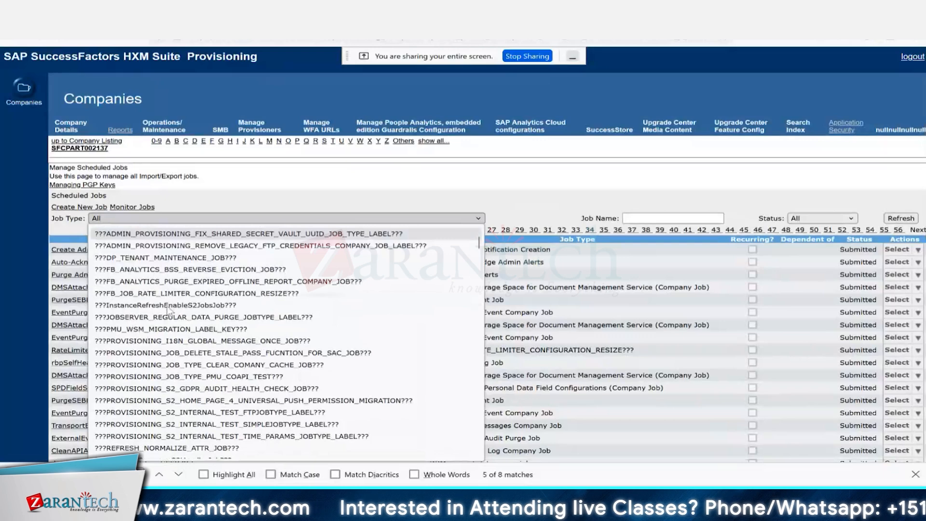
scroll(168, 311, "down", 1)
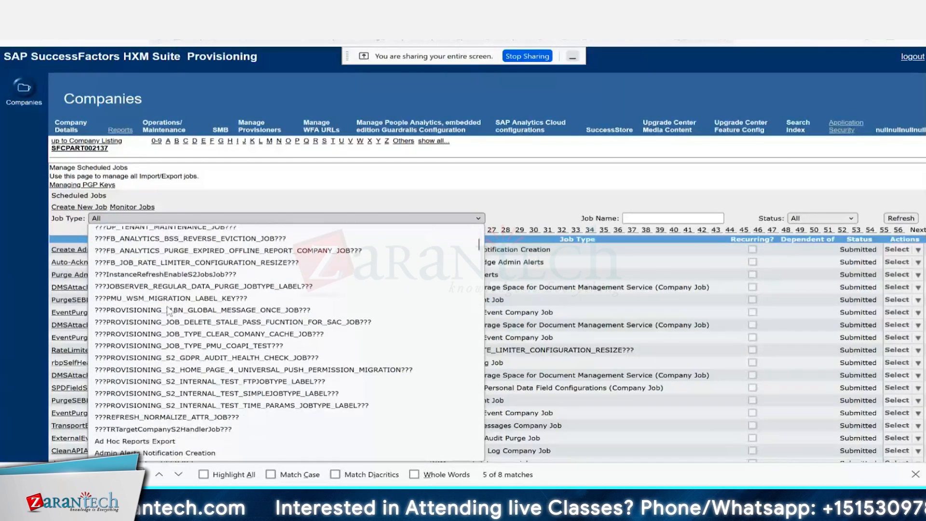
scroll(167, 310, "down", 3)
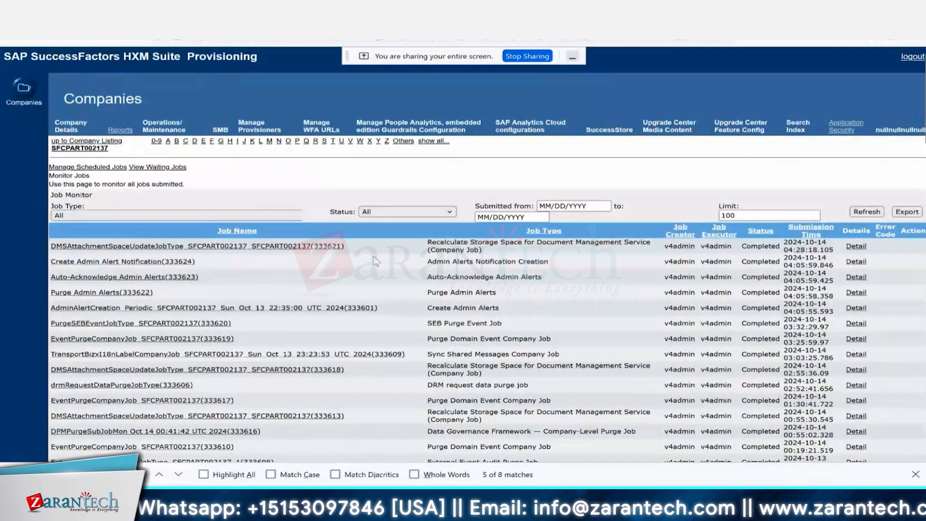
- Filter the job monitor by the job type Sync ATS Job Posts with RMK System and refresh the list
left_click_drag(427, 261, 551, 265)
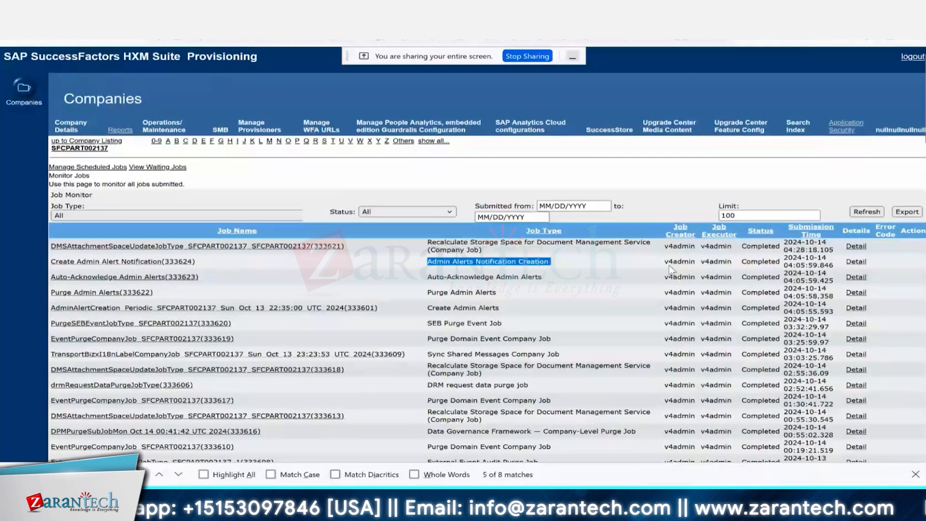
double_click(752, 261)
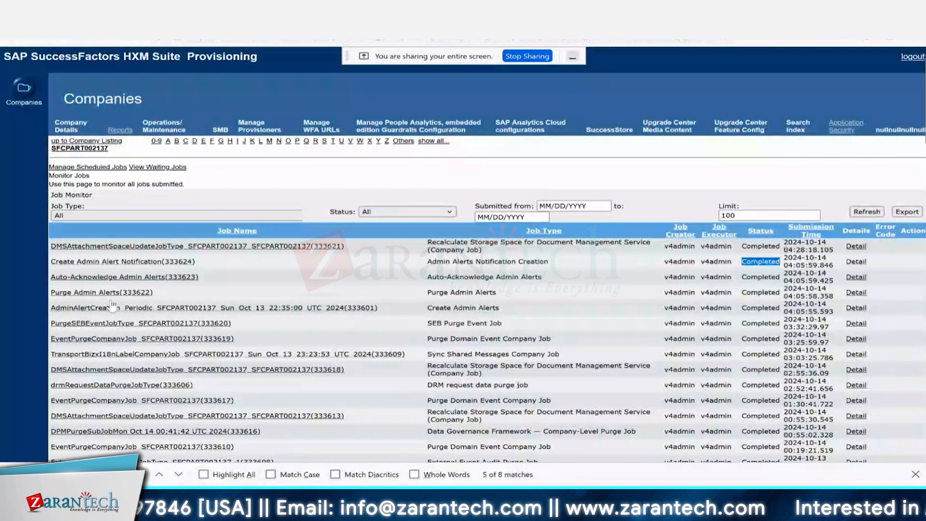
left_click(93, 217)
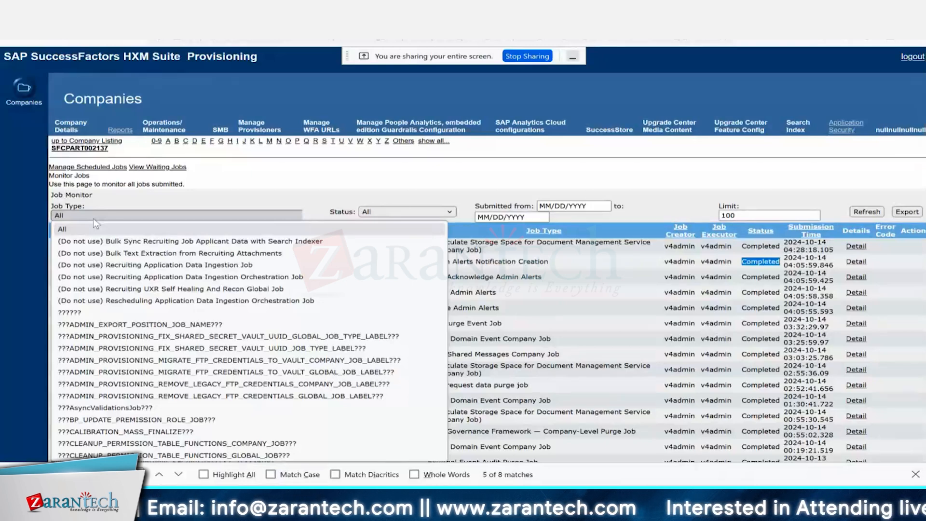
type("sync")
key("Down")
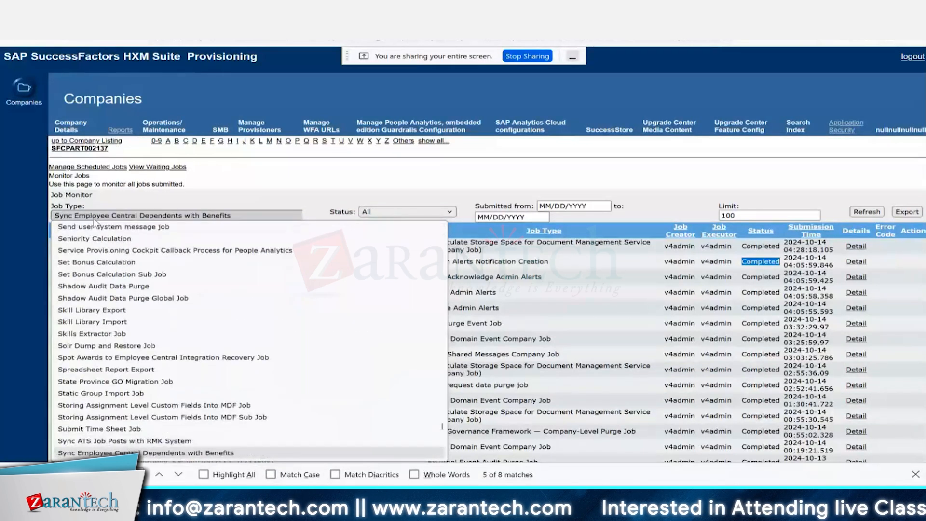
key("Up")
key("Return")
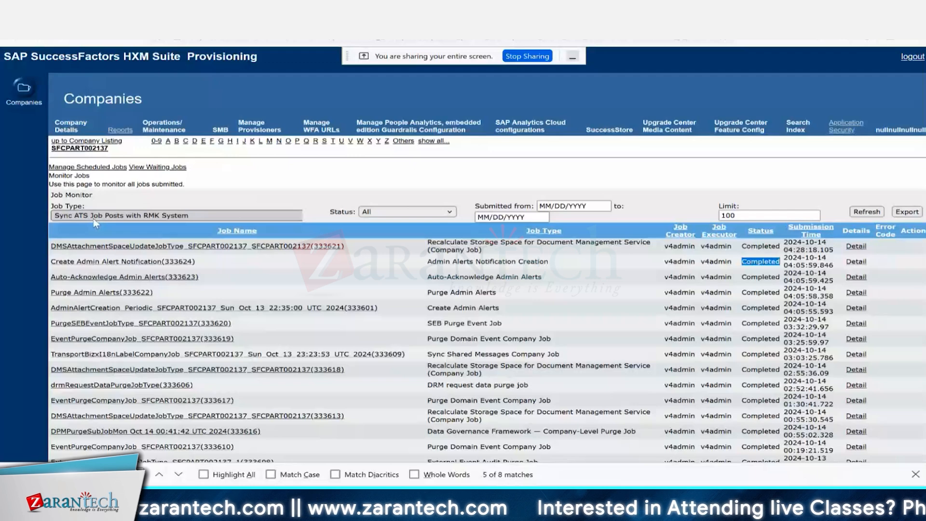
left_click(862, 213)
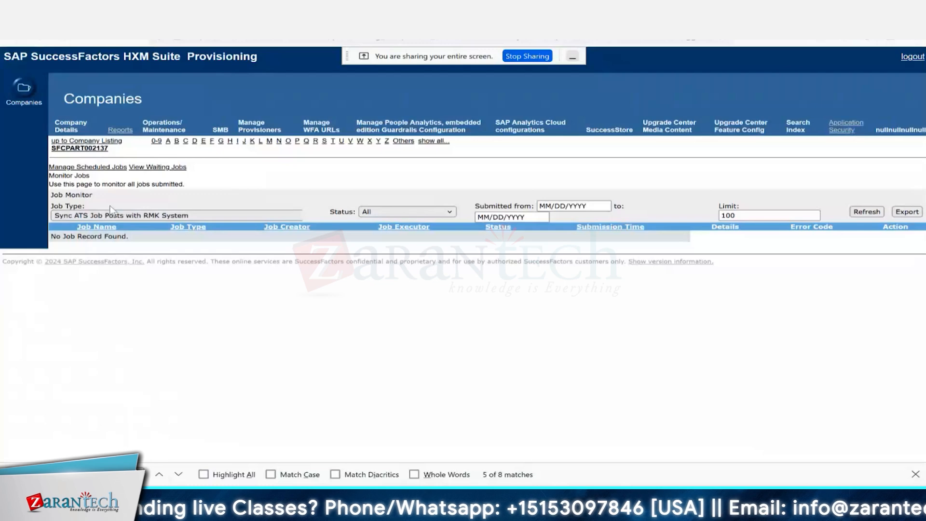
- Go back to the scheduled jobs list and start a new job named "Sync RCM Jobs to RMK"
left_click(100, 169)
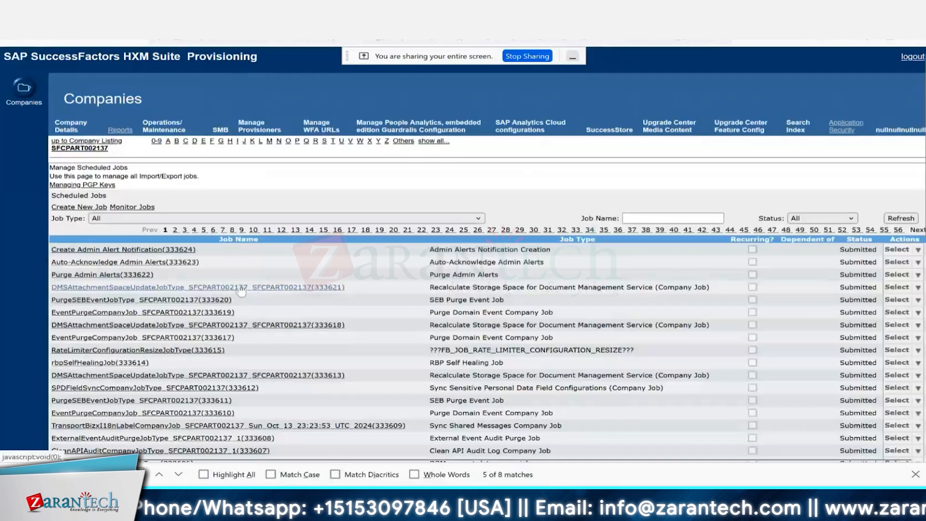
left_click(79, 208)
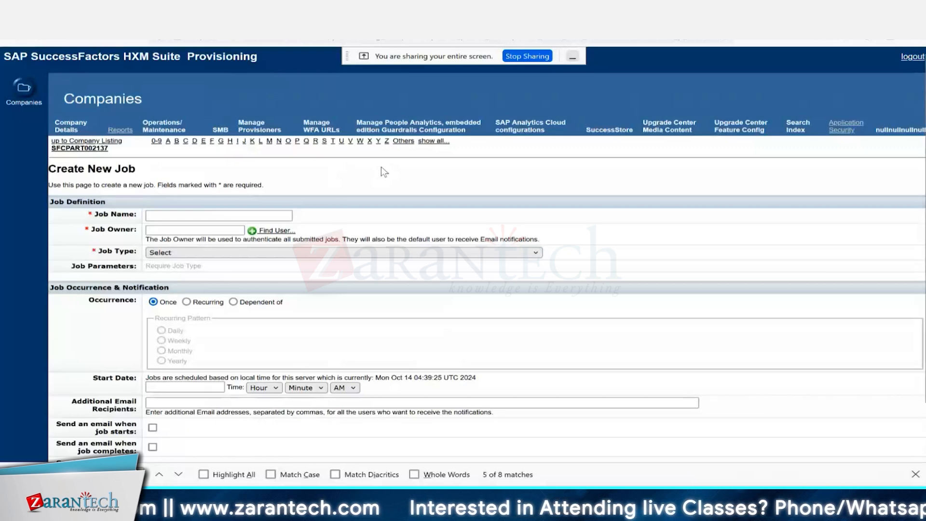
left_click(241, 216)
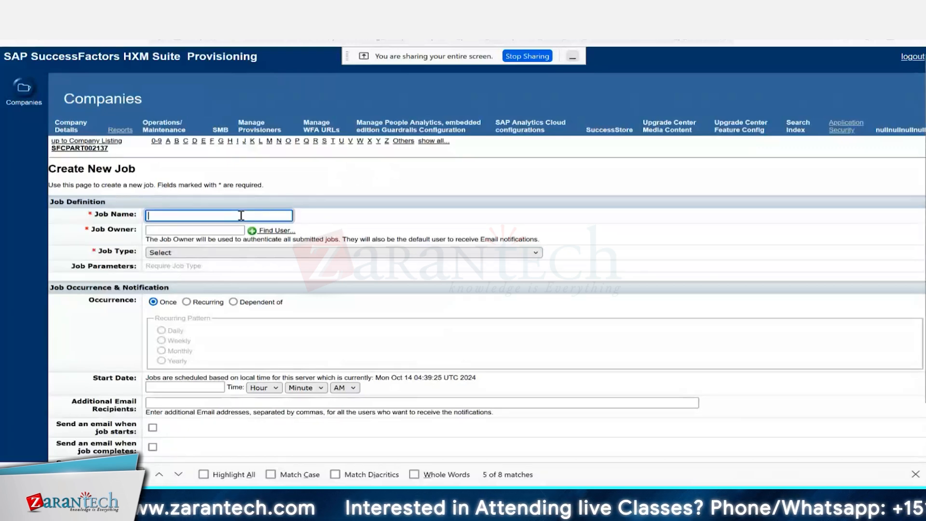
type("Sy")
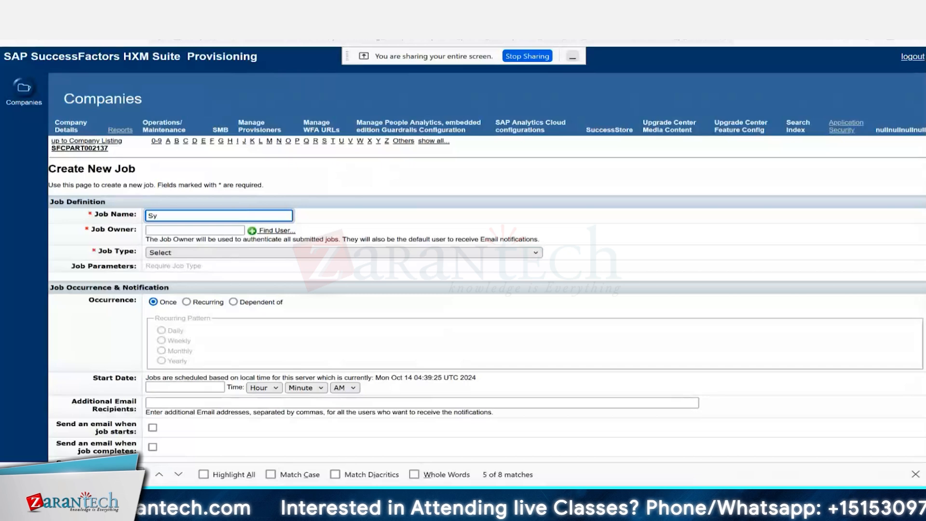
type("nc RCM")
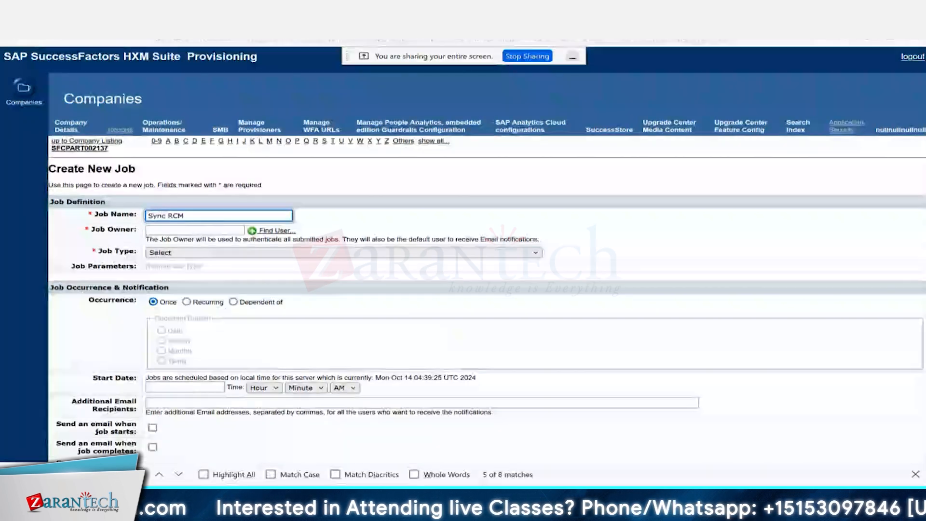
type(" Jobs to RMK")
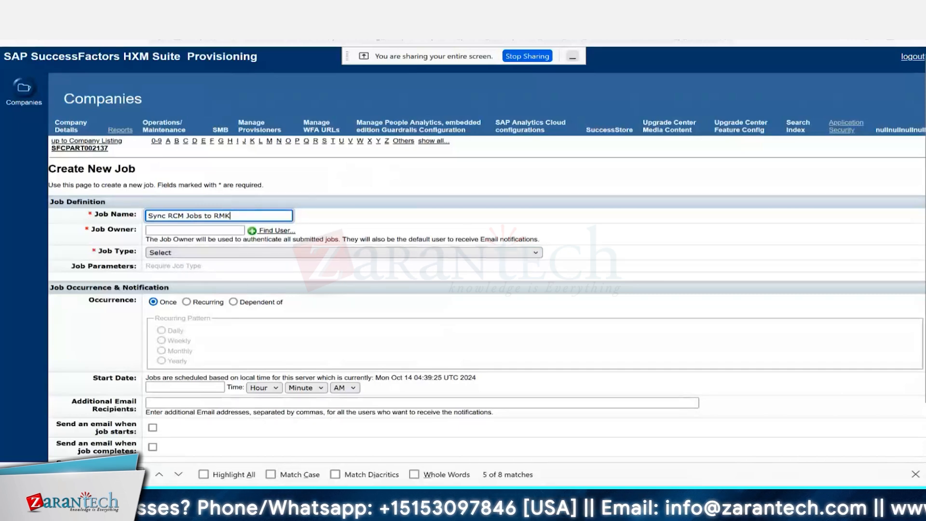
- Set the job type to Sync all external job postings
left_click(188, 252)
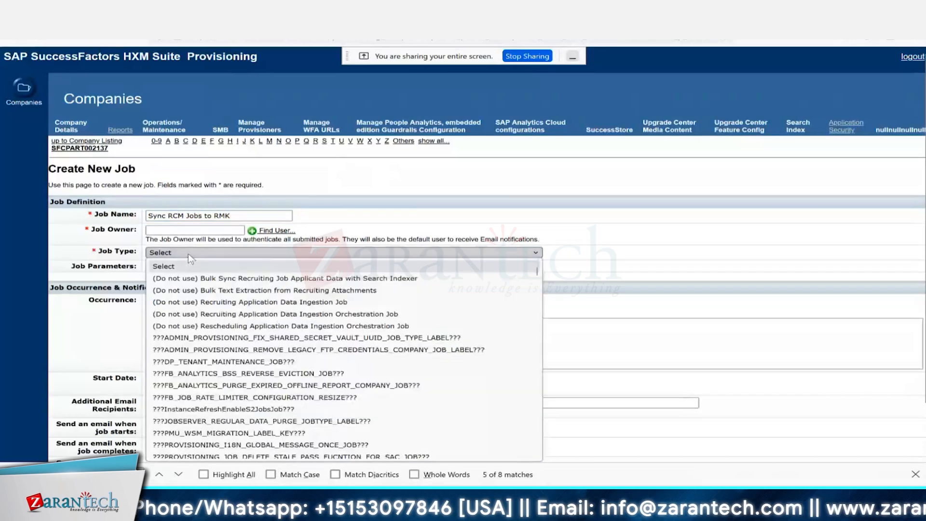
type("syncr")
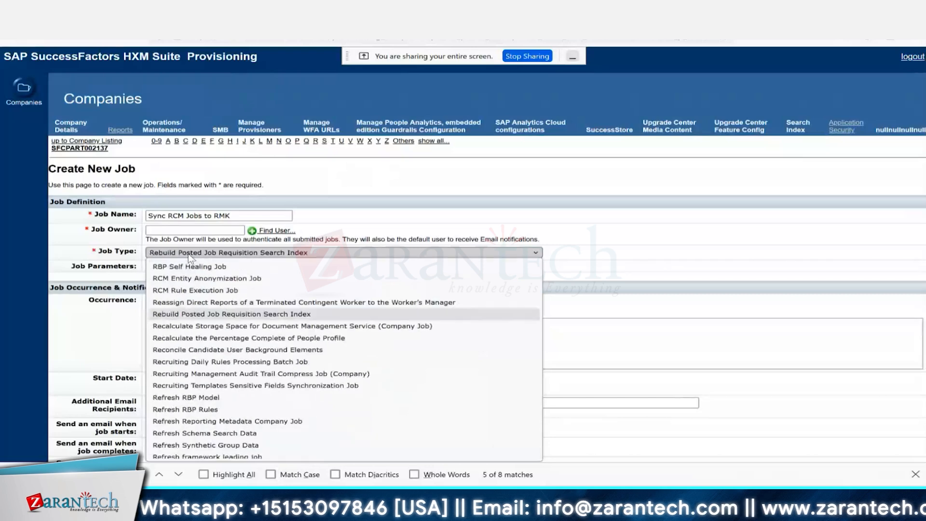
type("ss")
key("r")
key("r")
key("r")
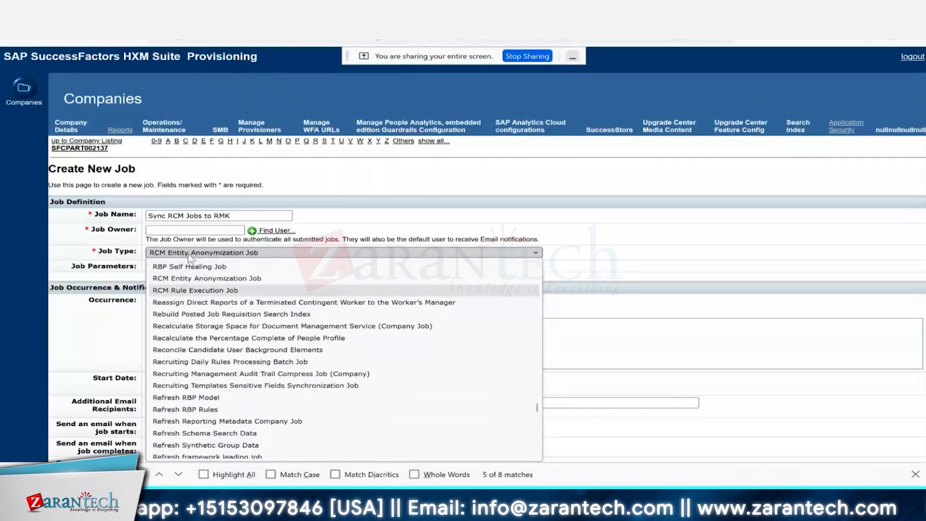
key("Down")
key("Down")
key("Down")
key("Down")
key("Down")
key("Down")
key("Down")
key("Down")
key("Down")
key("Down")
key("Down")
key("Down")
key("Down")
key("Down")
key("Down")
key("Down")
key("Down")
key("Down")
key("Down")
key("Down")
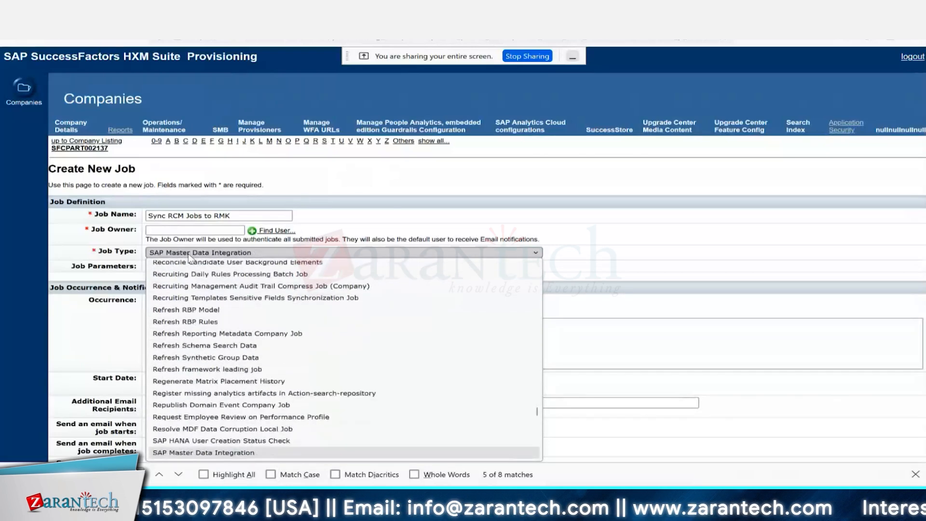
key("Down")
key("Down")
key("Down")
key("Down")
key("Down")
key("Down")
key("Down")
key("Down")
key("Down")
key("Down")
key("Down")
key("Down")
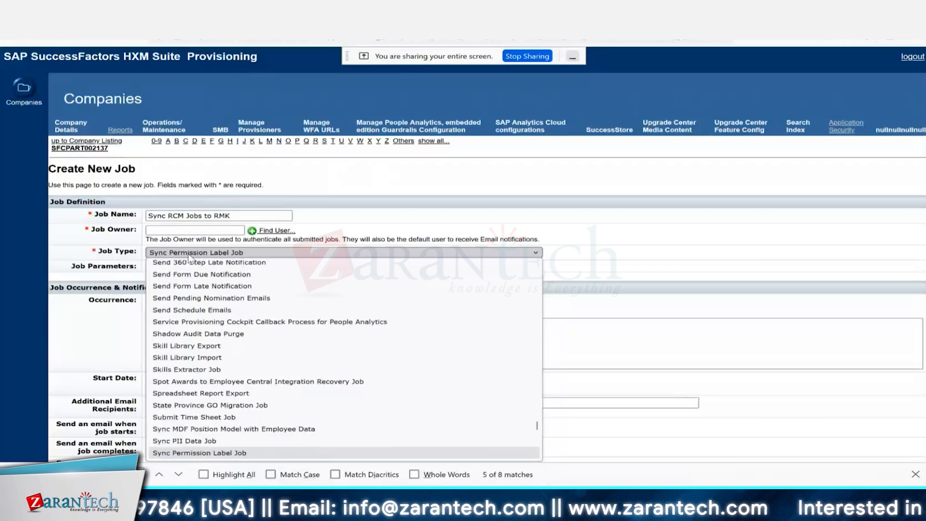
key("Down")
key("Down")
key("Down")
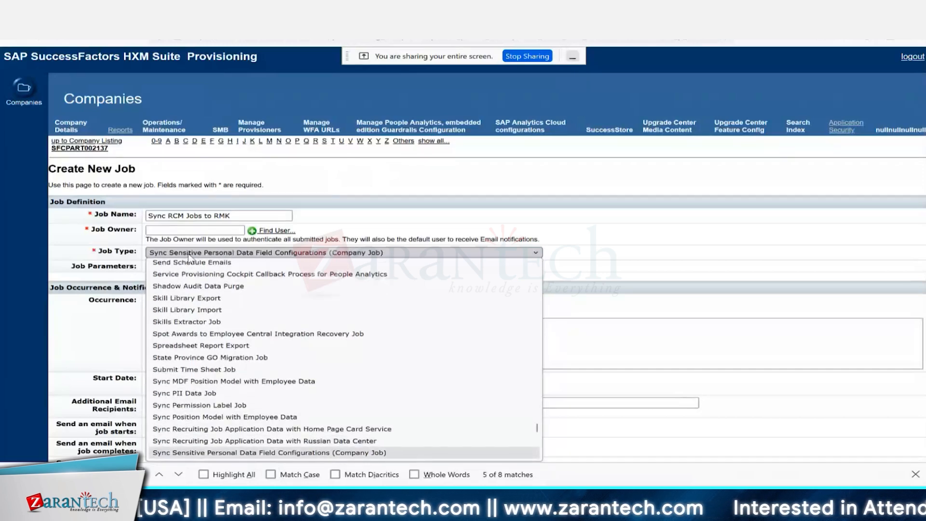
key("Down")
key("Down")
key("Down")
key("Up")
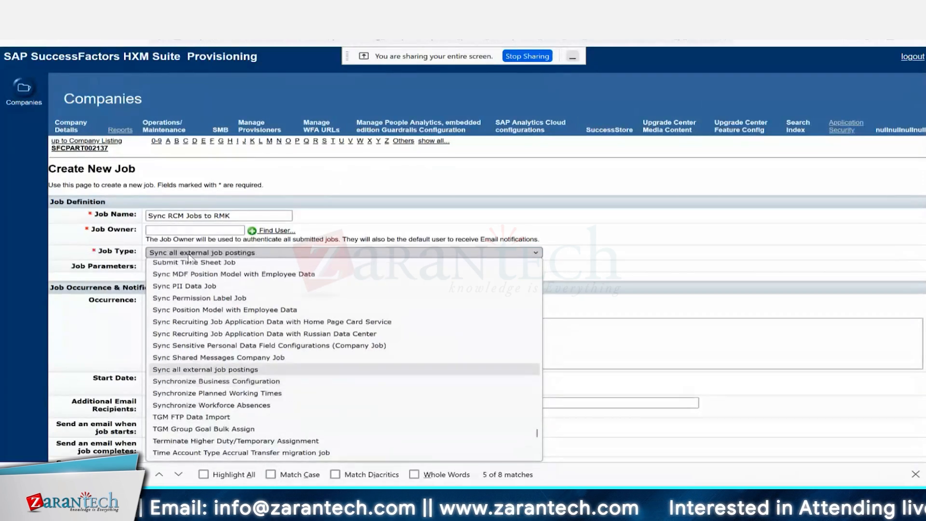
key("Return")
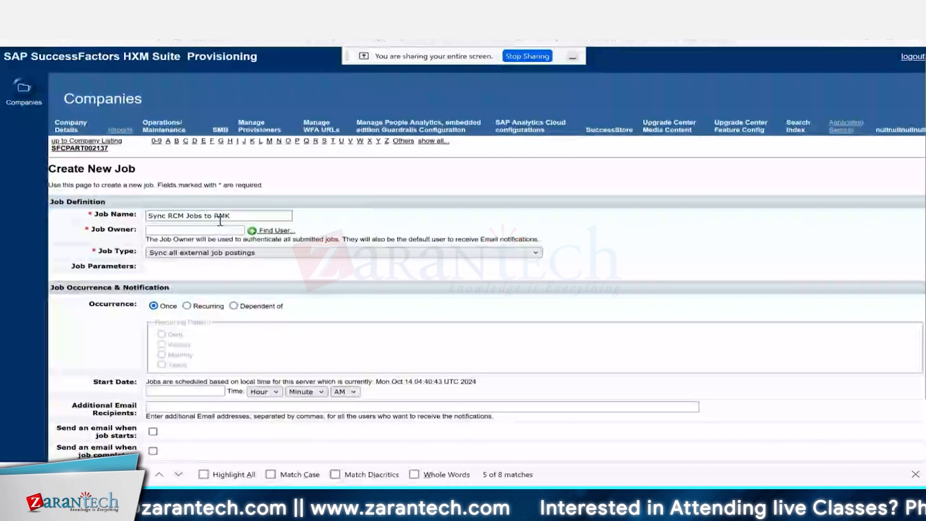
- Copy the job name, leave the form for the company's settings list, check Monitor Jobs, and return to Manage Scheduled Jobs
left_click_drag(241, 215, 2, 214)
key("ctrl+c")
left_click(104, 148)
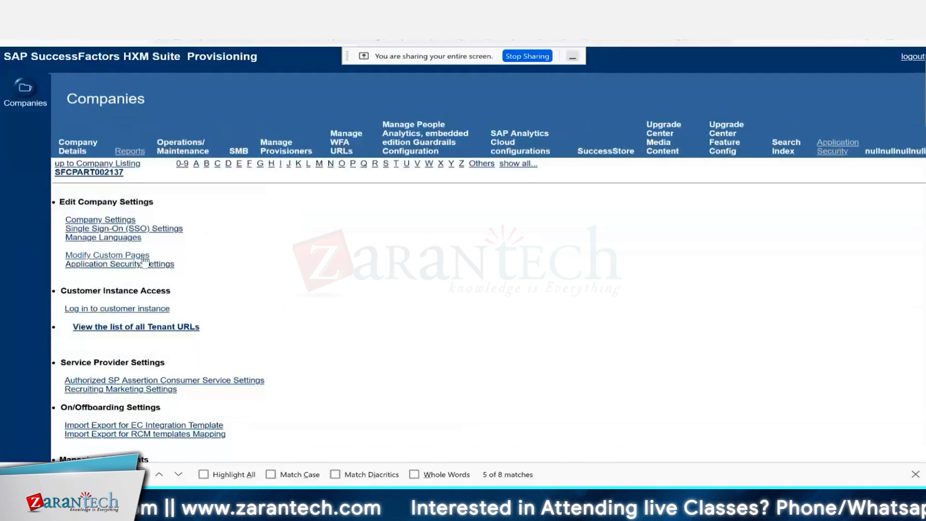
key("ctrl+f")
type("mon")
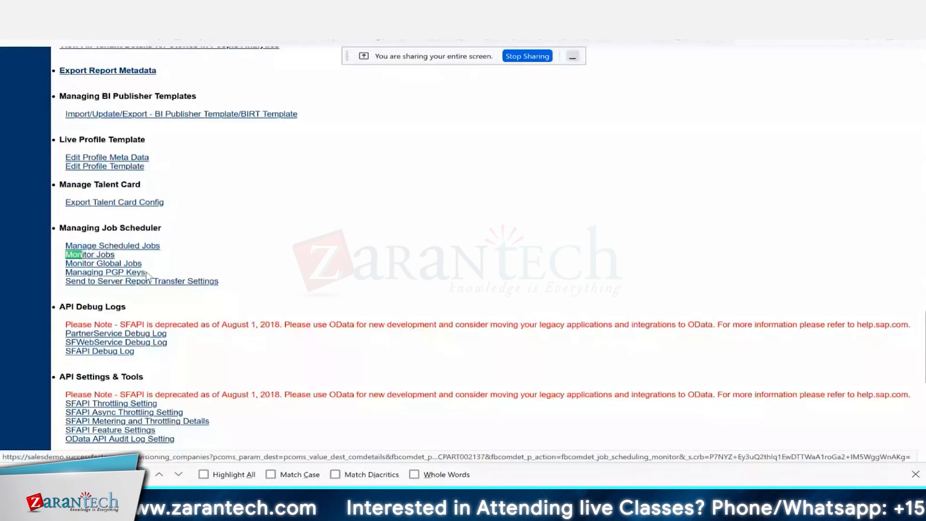
left_click(140, 245)
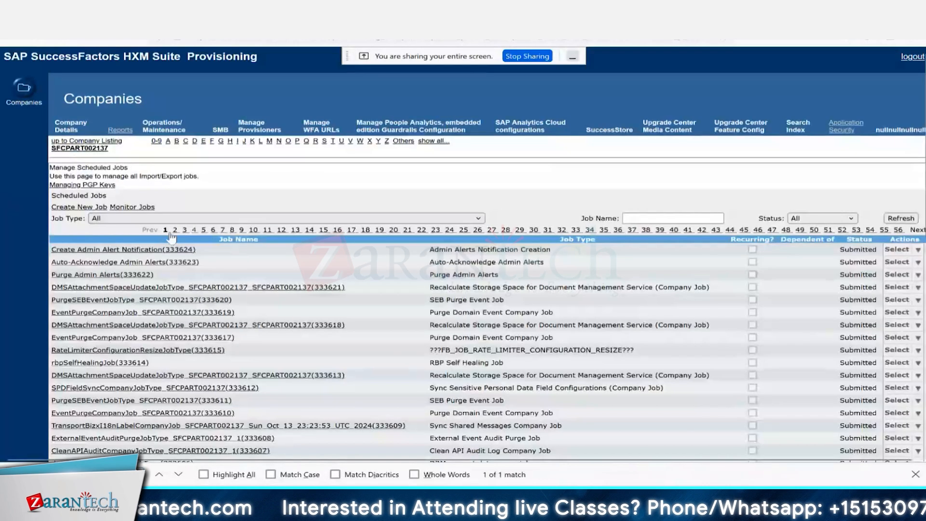
left_click(149, 219)
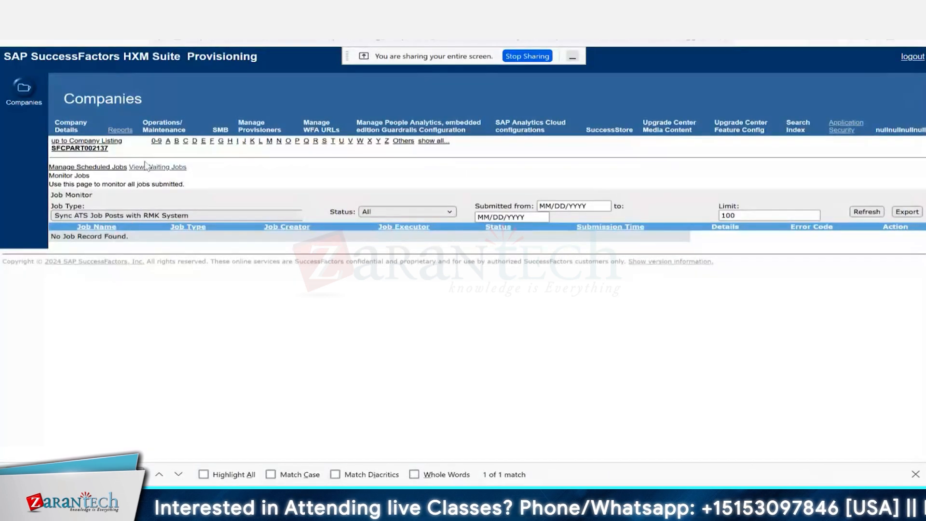
left_click(111, 166)
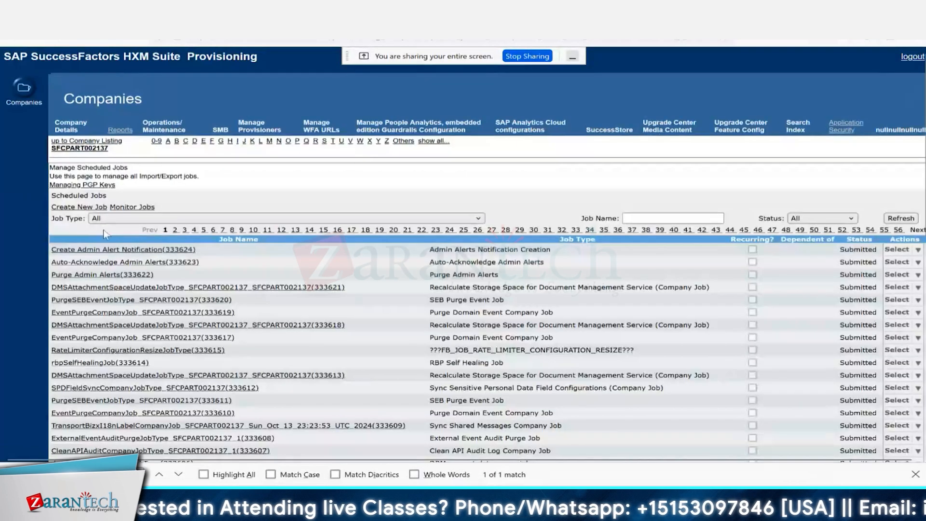
- Create a new job with the type Sync all external job postings and the copied name "Sync RCM Jobs to RMK"
left_click(83, 208)
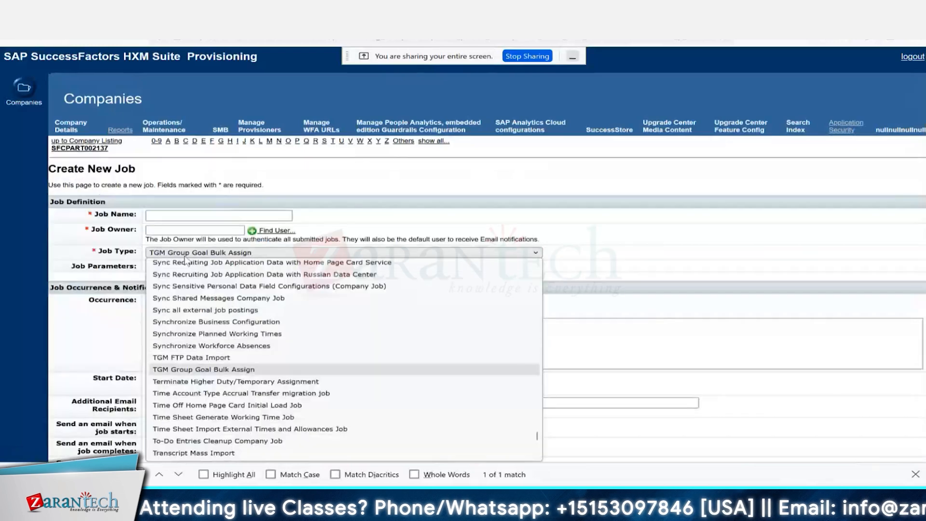
key("Up")
key("Up")
key("Up")
key("Up")
key("Up")
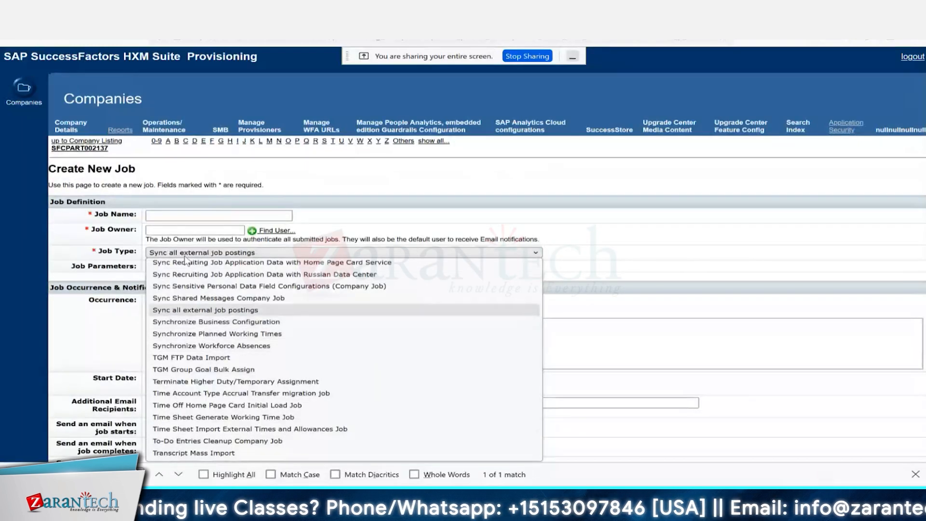
key("Return")
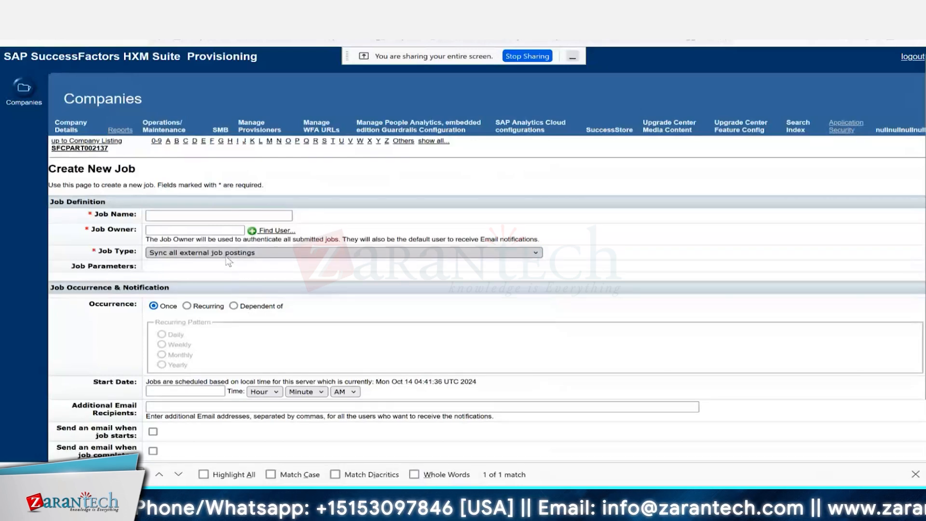
left_click(178, 214)
key("ctrl+v")
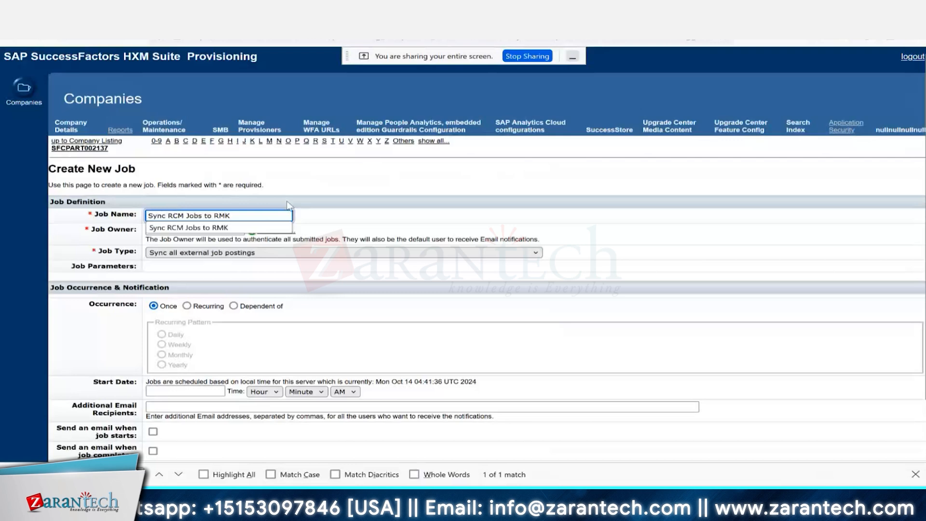
left_click(200, 227)
- Try to find the job owner by searching for users with the first name "rmk"
left_click(208, 230)
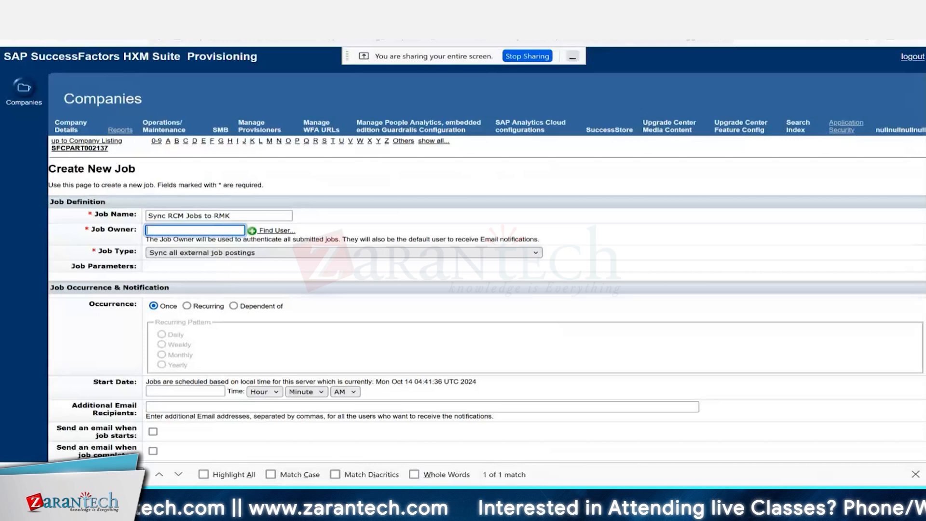
type("rmk")
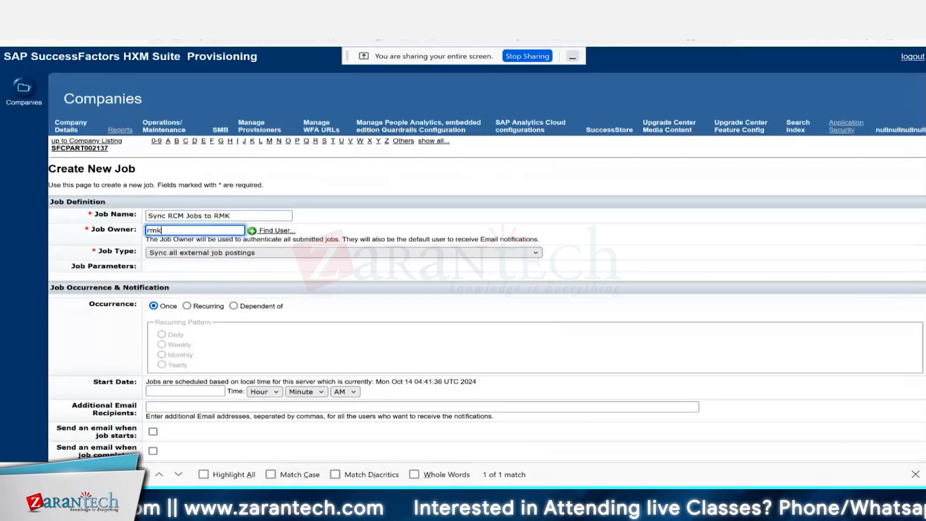
key("BackSpace")
key("BackSpace")
key("BackSpace")
left_click(277, 231)
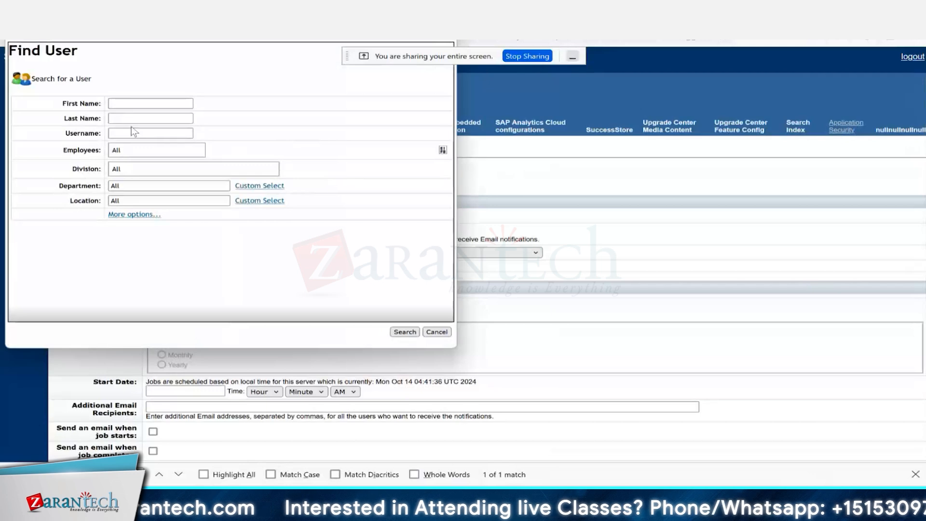
left_click(128, 105)
type("rmk")
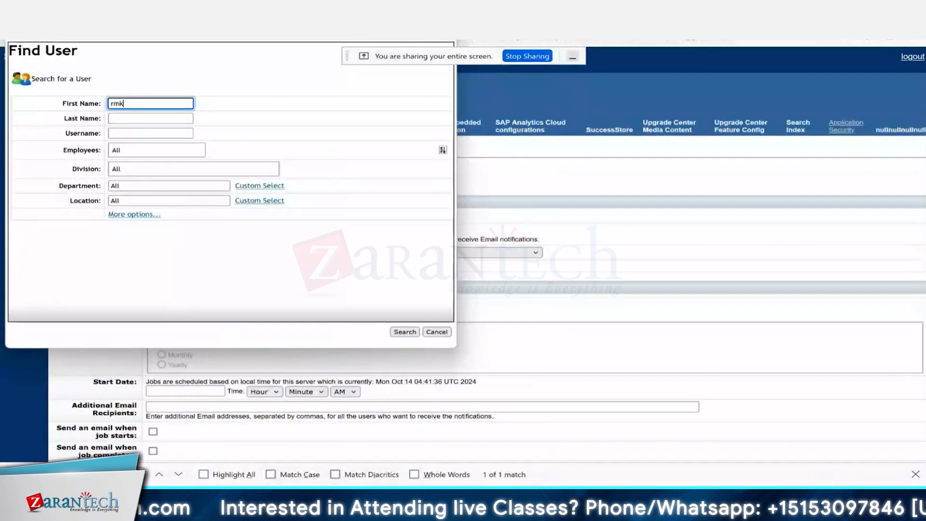
left_click(404, 331)
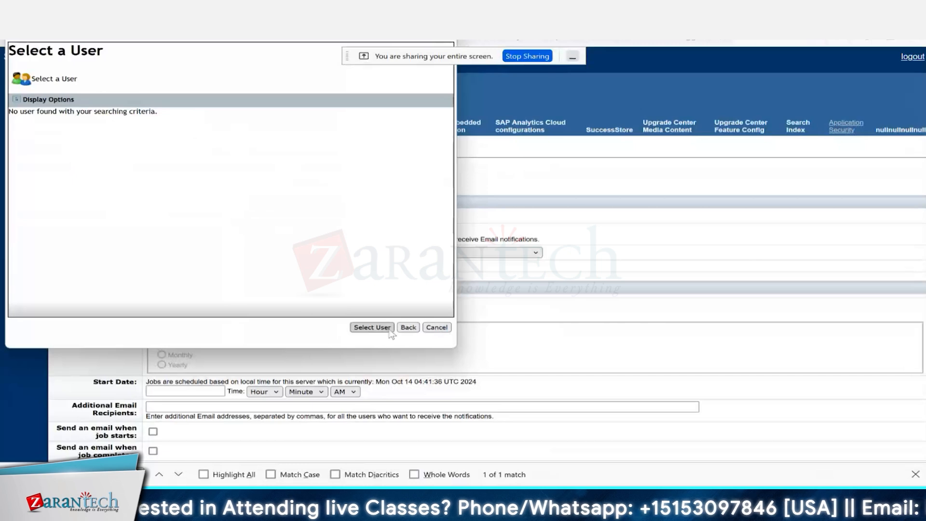
left_click(408, 327)
- Search for the RMK demo user by the username copied from the RCM Latest Demo Instance.txt notes, and assign that user as job owner
key("alt+Tab")
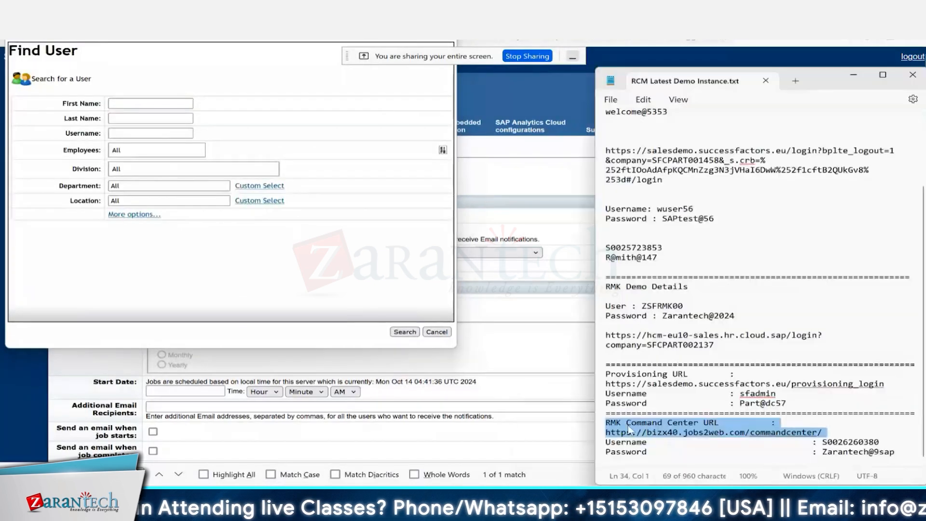
double_click(666, 307)
key("ctrl+c")
left_click(123, 134)
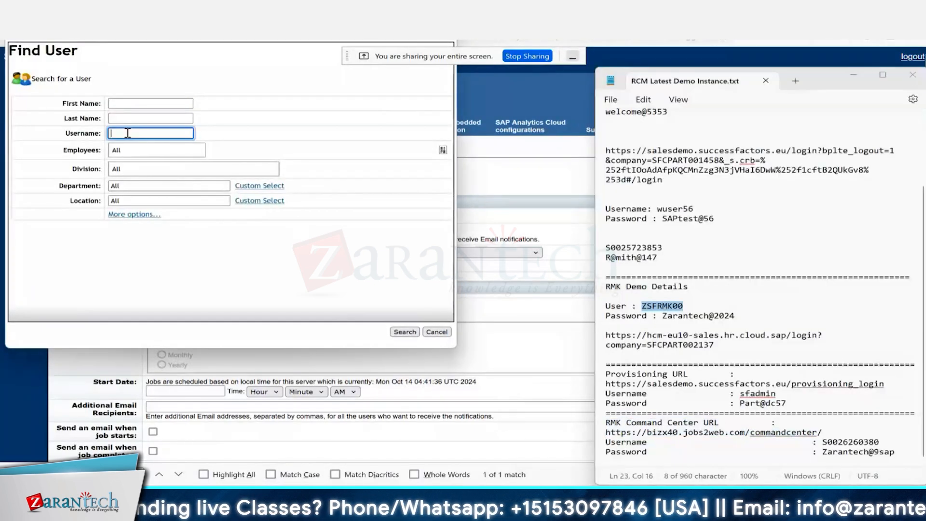
key("ctrl+v")
left_click(404, 331)
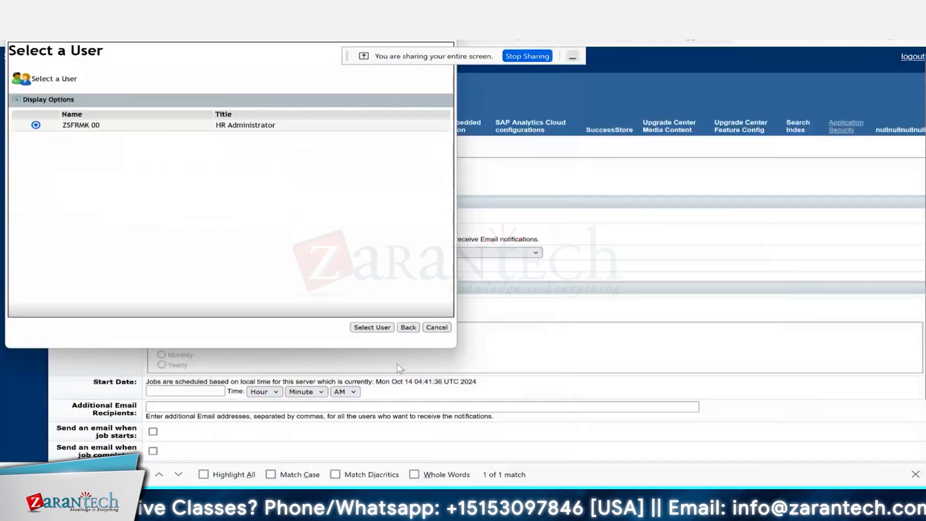
left_click(372, 330)
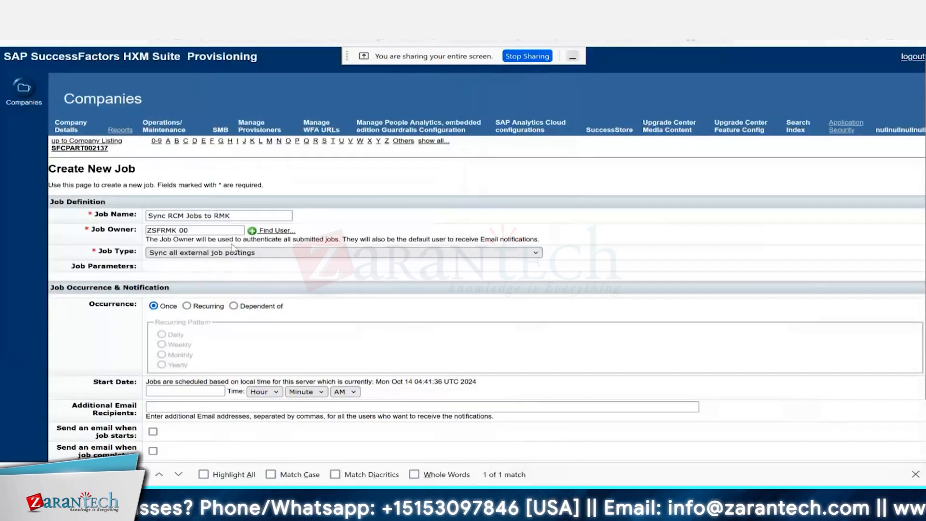
- Set the job occurrence to Recurring with a daily pattern at hour 0 (12AM)
scroll(232, 247, "down", 2)
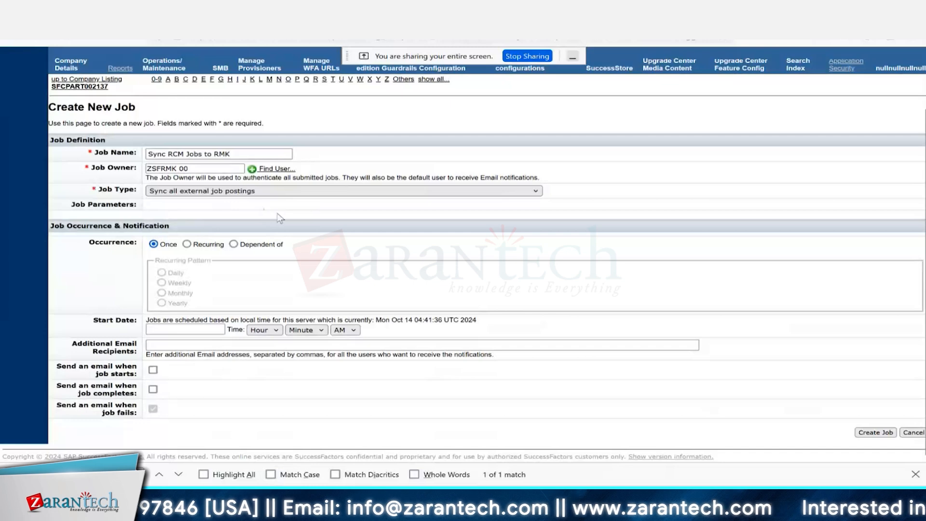
left_click(192, 247)
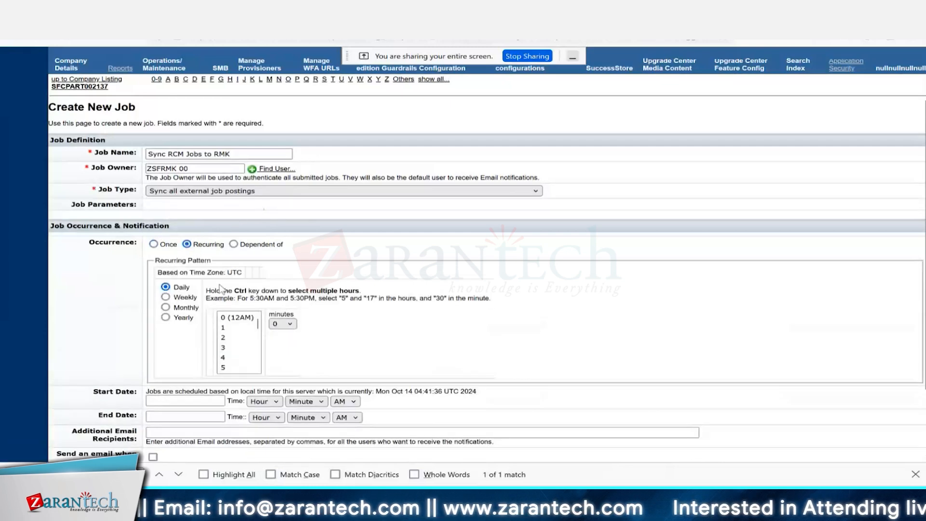
scroll(219, 288, "down", 2)
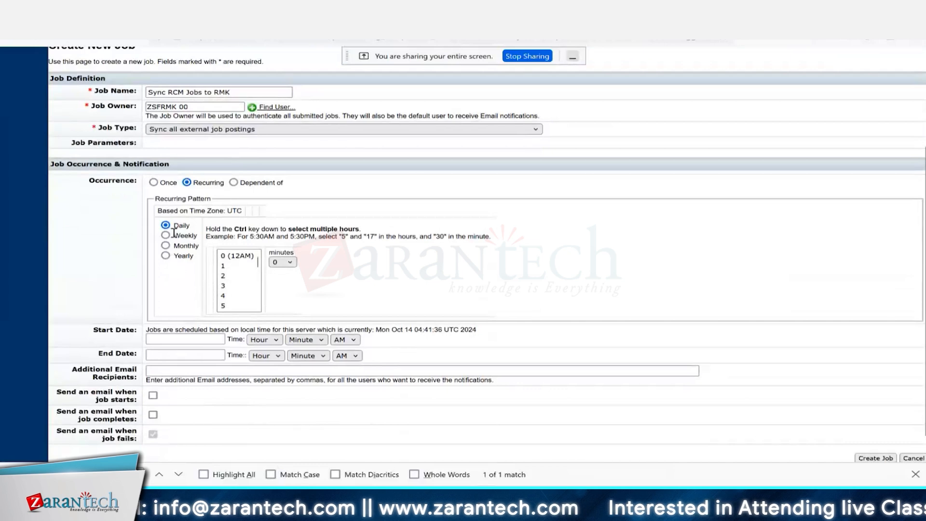
left_click(233, 256)
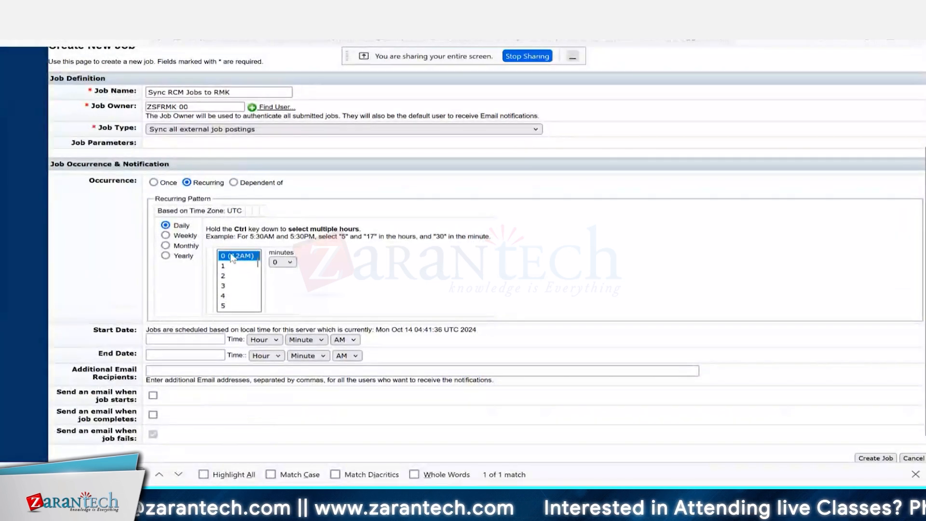
- Try extending the daily hours selection through 23, and reduce it back to only 0 (12AM)
key("shift+Down")
key("shift+Down")
key("shift+Down")
key("shift+Down")
key("shift+Down")
key("shift+Down")
key("shift+Down")
key("shift+Down")
key("shift+Down")
key("shift+Down")
key("shift+Down")
key("shift+Down")
key("shift+Down")
key("shift+Down")
key("shift+Down")
key("shift+Down")
key("shift+Down")
key("shift+Down")
key("shift+Down")
key("shift+Down")
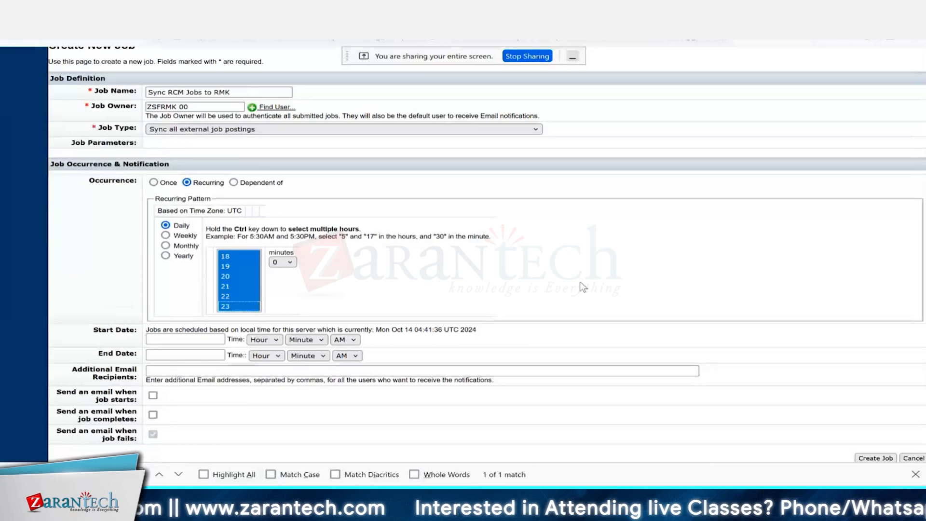
key("Down")
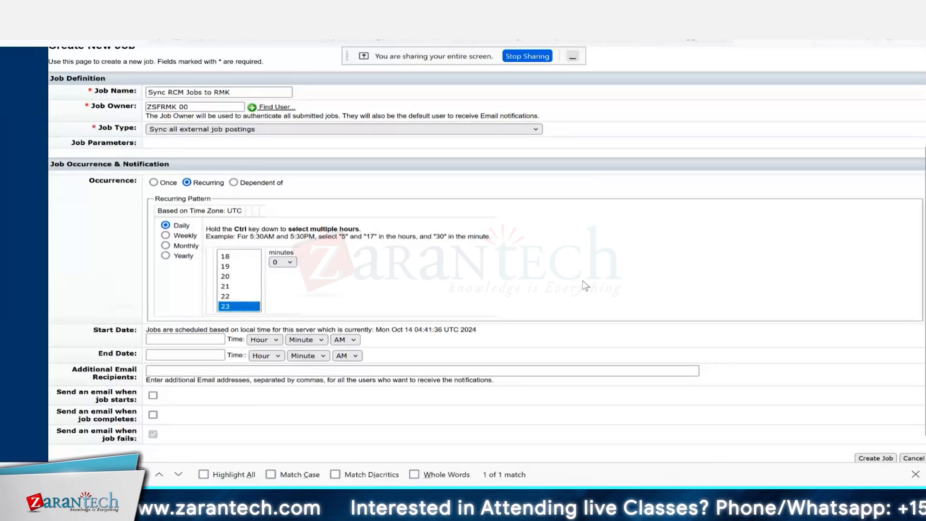
key("Up")
key("Home")
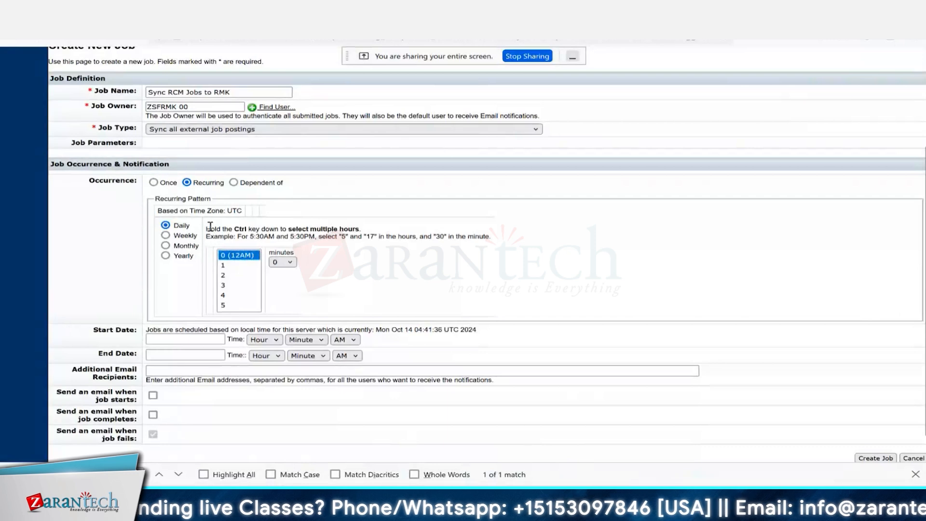
scroll(391, 265, "down", 1)
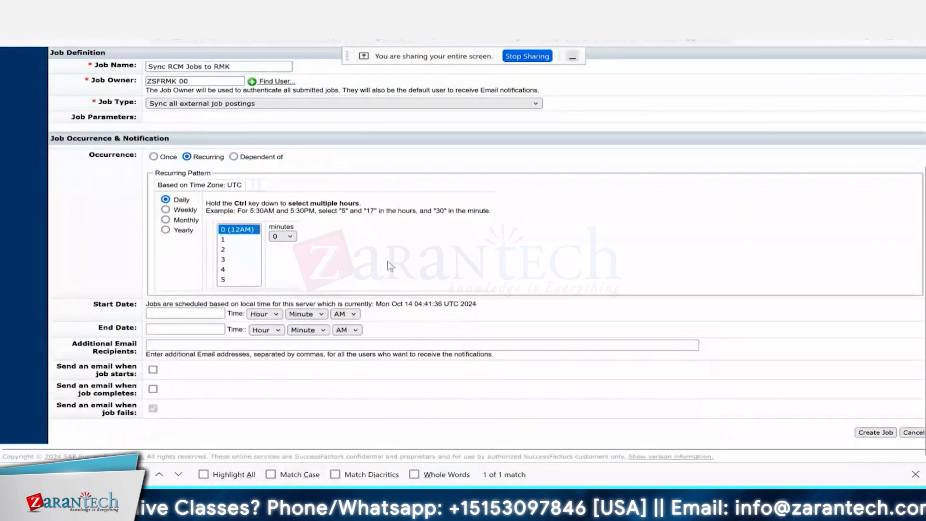
left_click(181, 312)
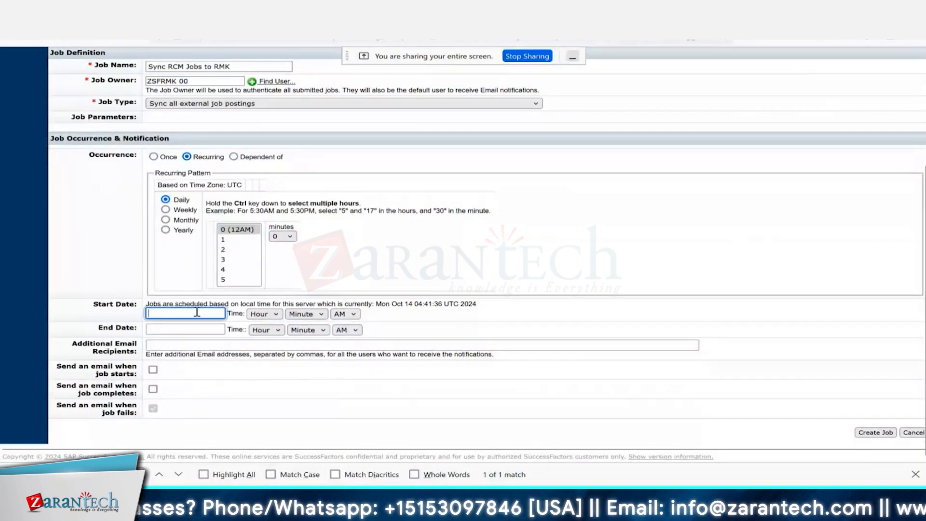
left_click(259, 314)
left_click(190, 314)
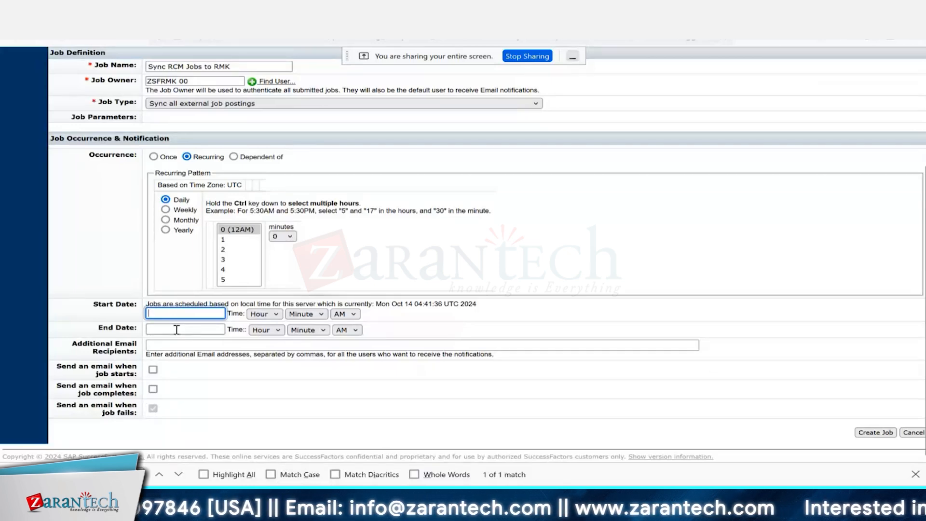
left_click(204, 330)
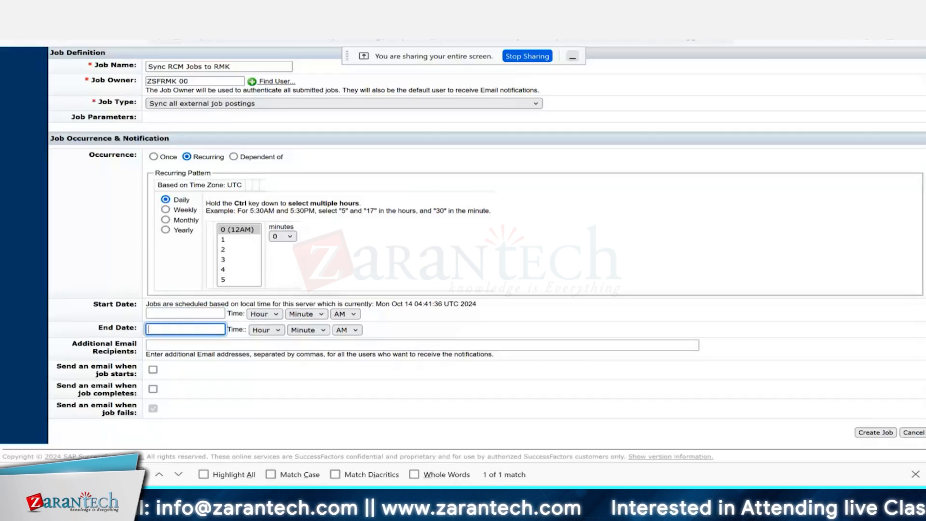
left_click(170, 345)
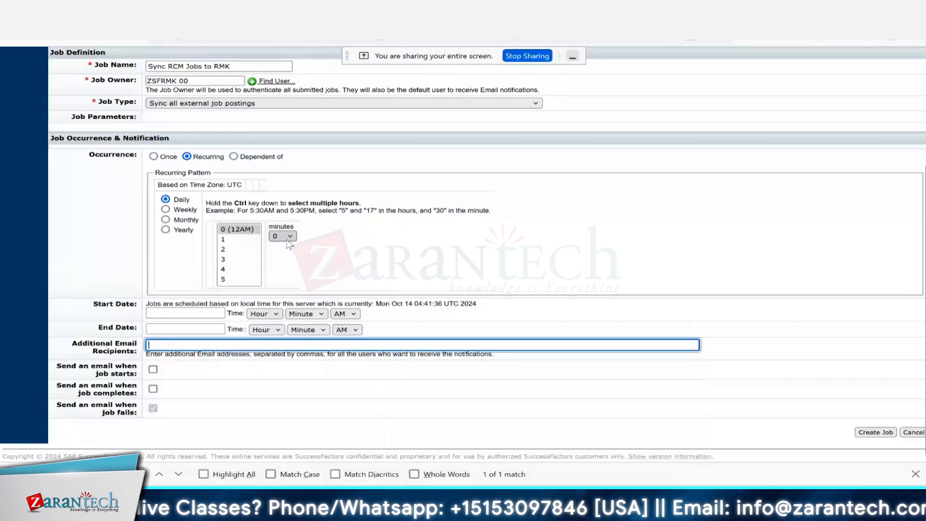
- Try enabling the email notifications for job start and job completion, and switch both off again
left_click(153, 370)
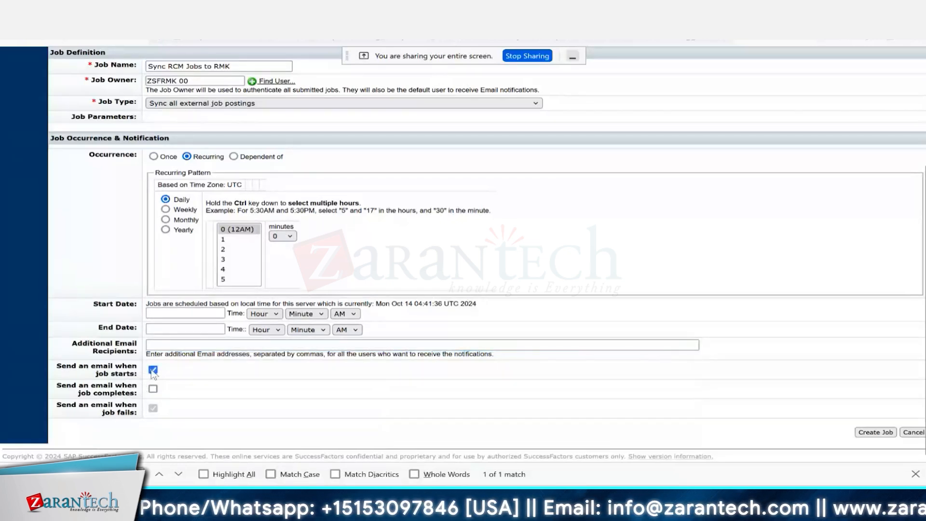
left_click(152, 389)
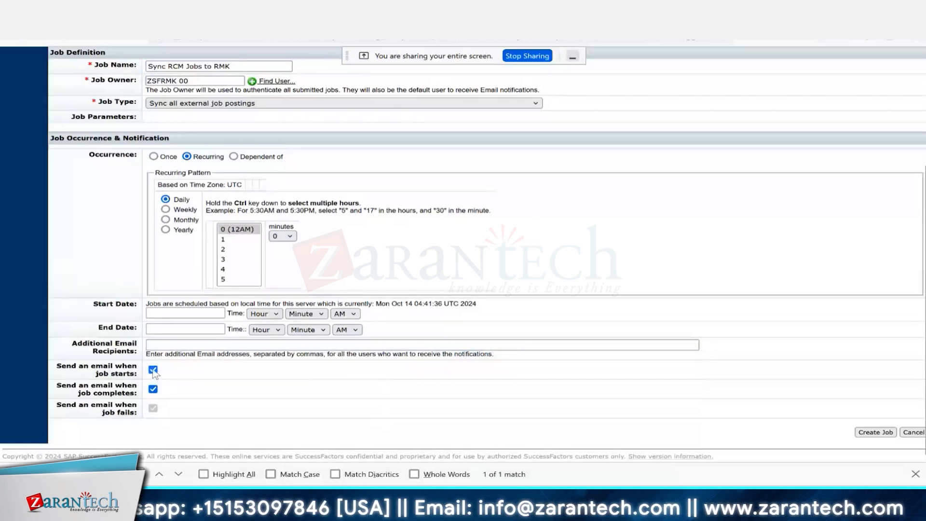
left_click(153, 369)
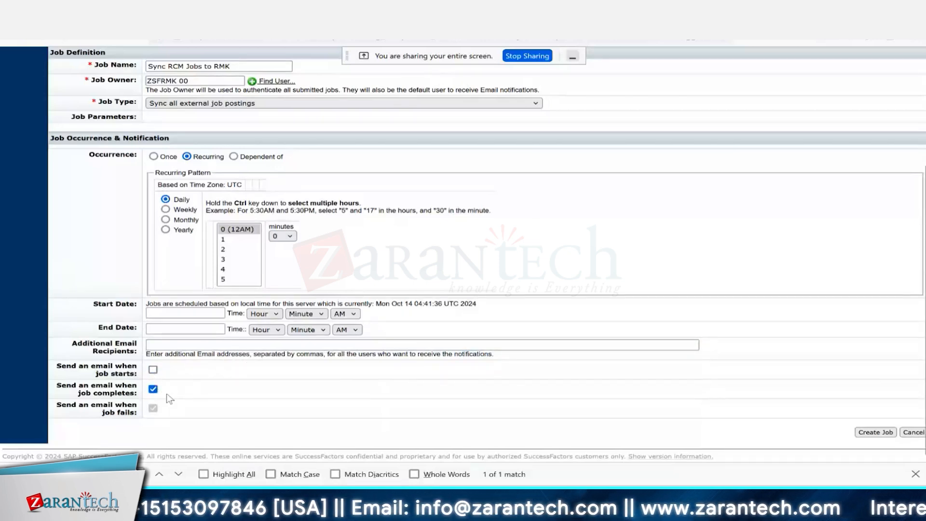
left_click(153, 389)
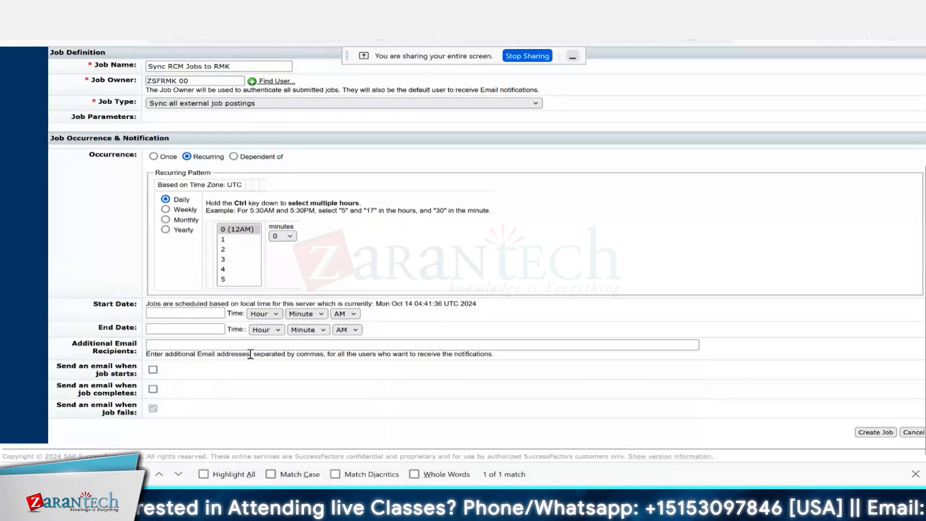
- Create the recurring job and view its saved configuration from the scheduled jobs list
scroll(246, 364, "up", 2)
scroll(207, 378, "down", 2)
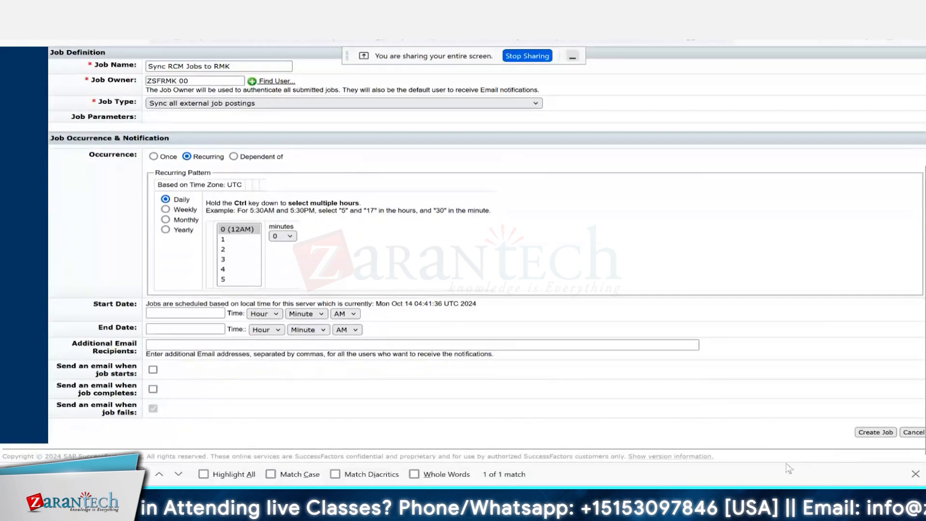
left_click(882, 433)
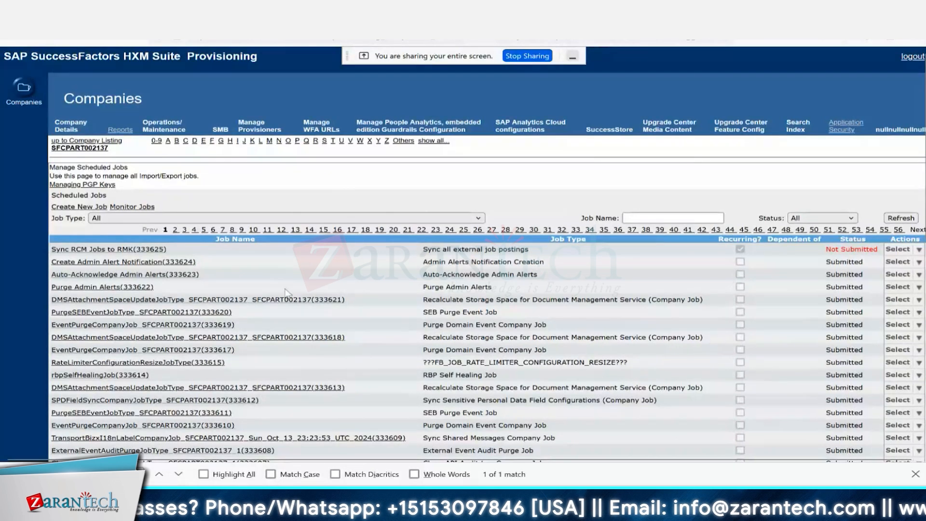
left_click(123, 248)
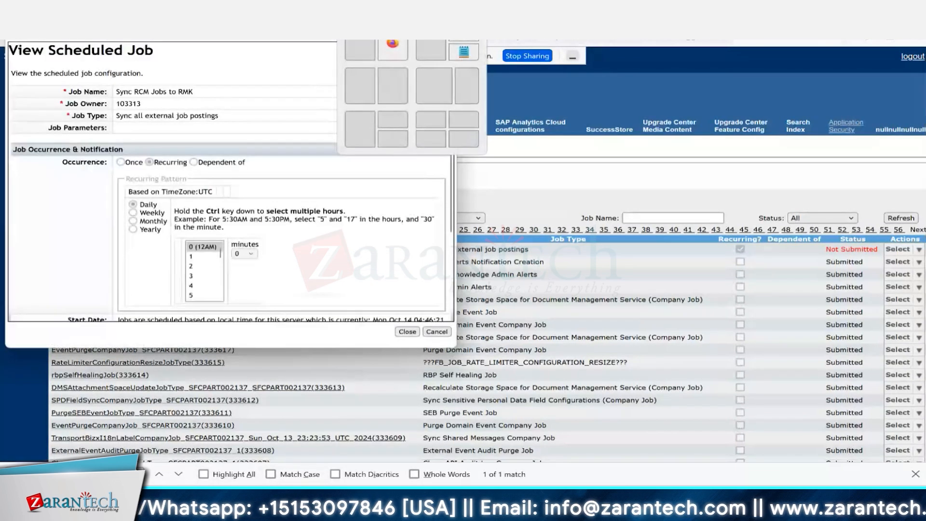
- Try to update the Sync RCM Jobs to RMK job with its existing schedule and a blank end date, and cancel the edit
left_click(899, 249)
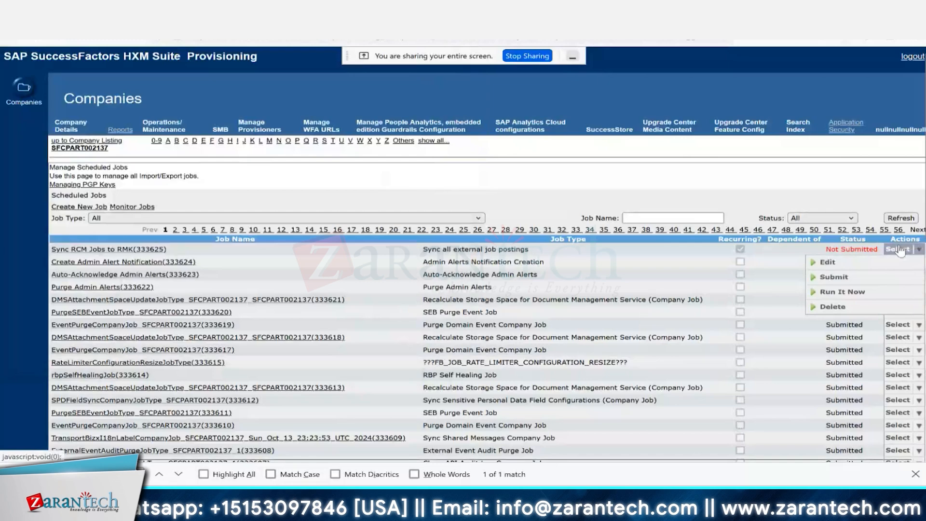
left_click(836, 264)
scroll(323, 281, "down", 3)
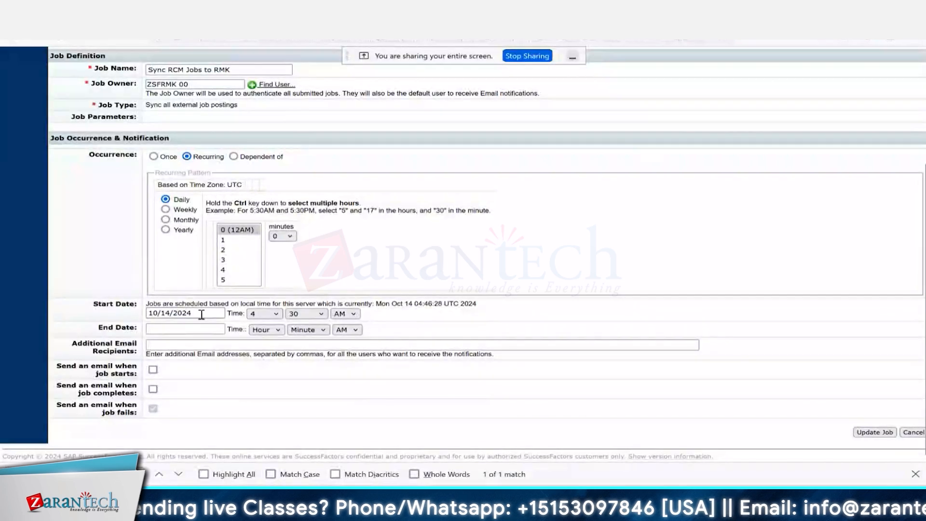
left_click(195, 329)
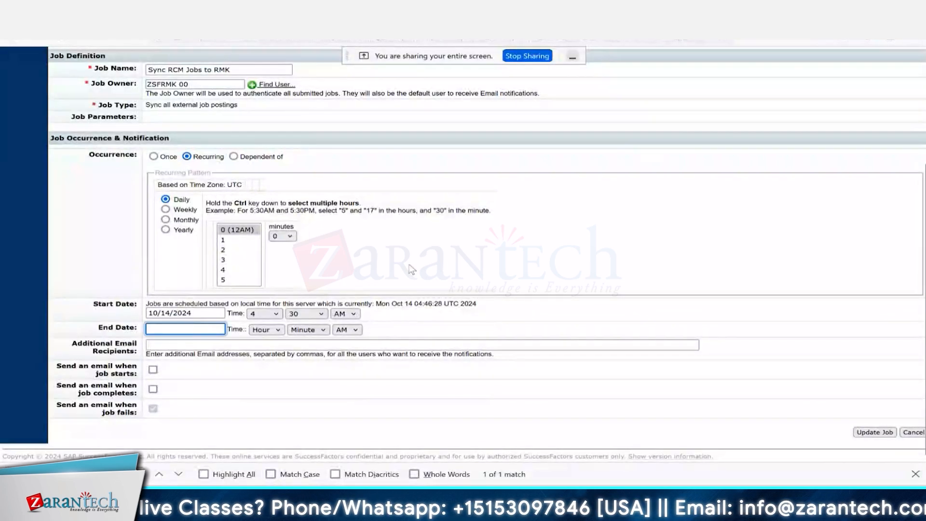
left_click(874, 432)
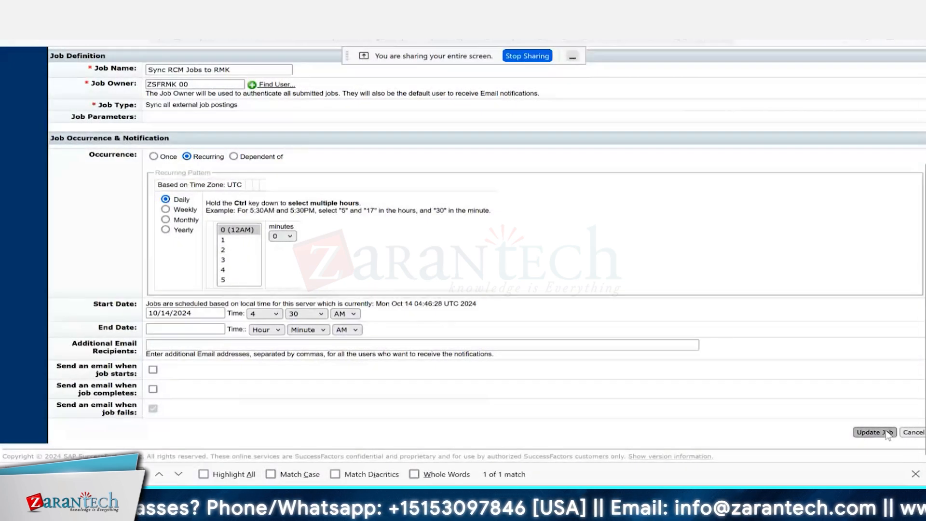
left_click(519, 288)
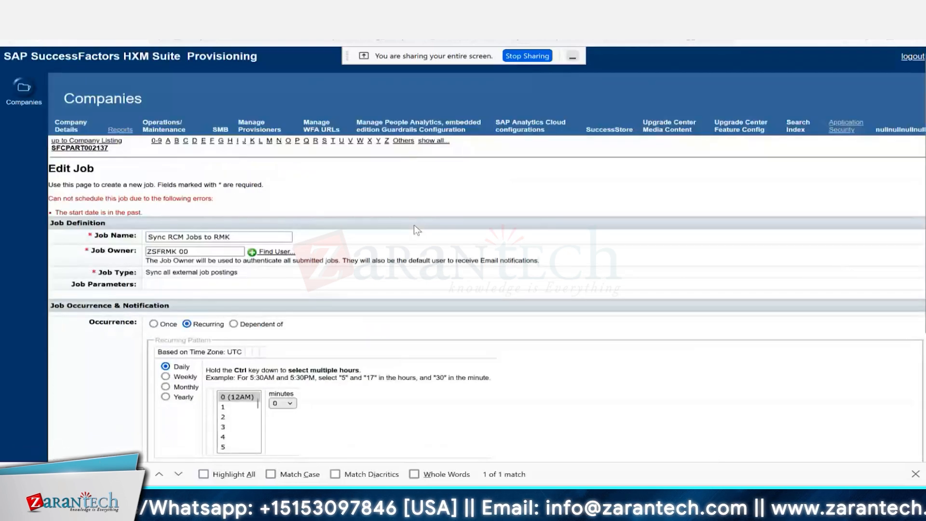
scroll(414, 224, "down", 3)
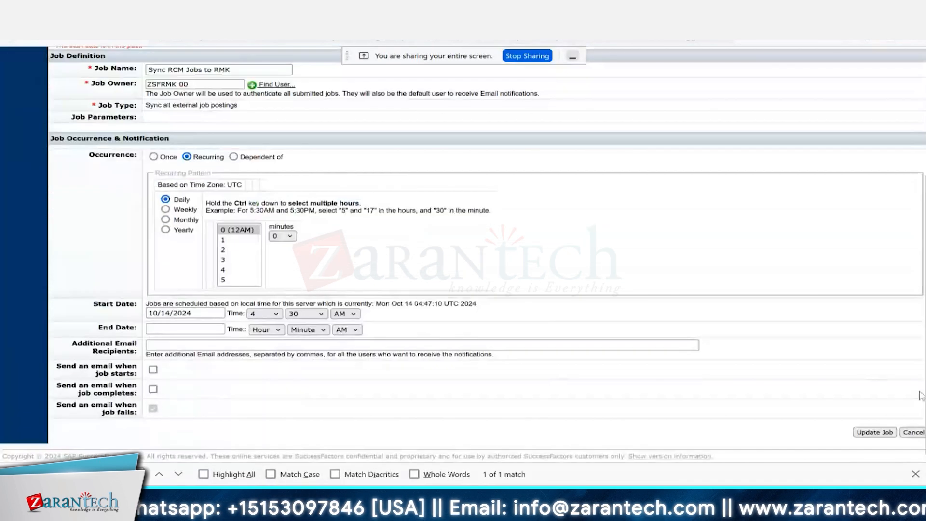
left_click(911, 433)
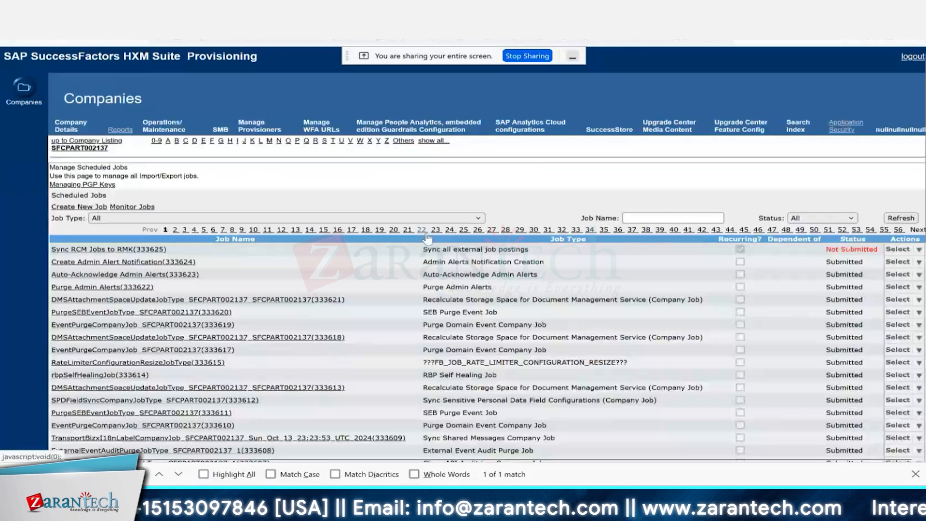
- Submit the Sync RCM Jobs to RMK job from the scheduled jobs list and confirm the submission
left_click_drag(830, 249, 863, 251)
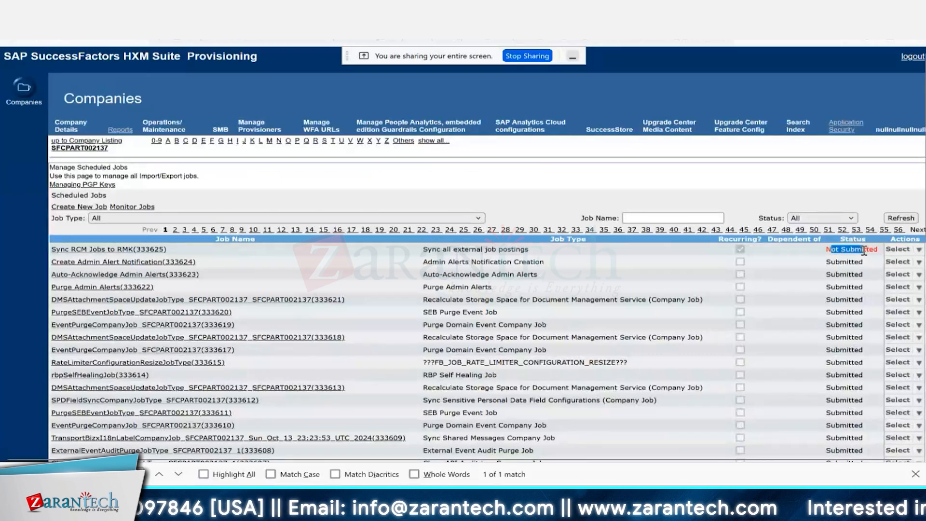
left_click(909, 251)
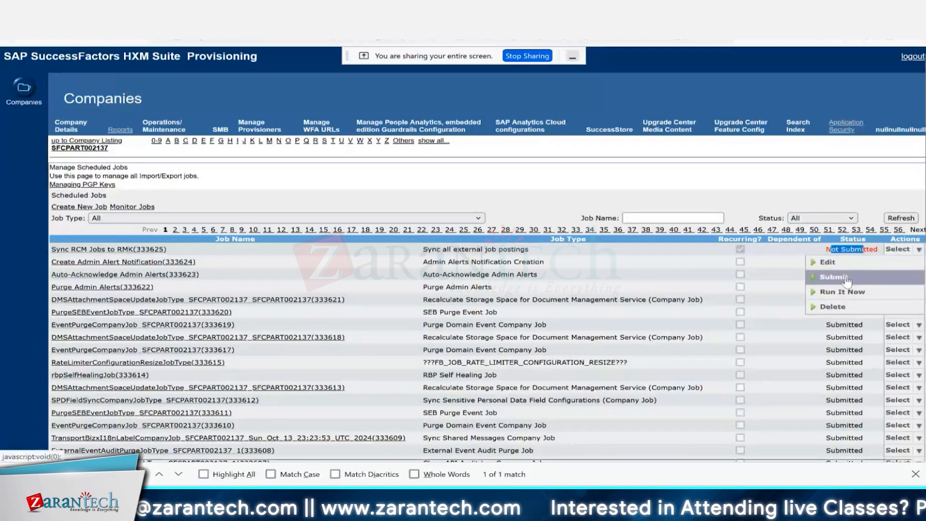
left_click(844, 277)
left_click(525, 271)
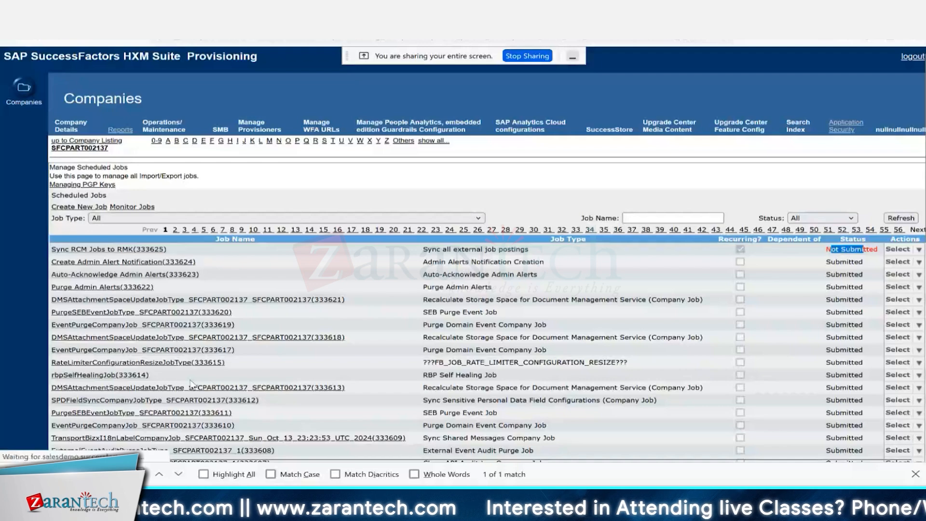
- Set the Sync RCM Jobs to RMK job's start time to 5:30 AM, then update and submit the job
scroll(142, 216, "down", 4)
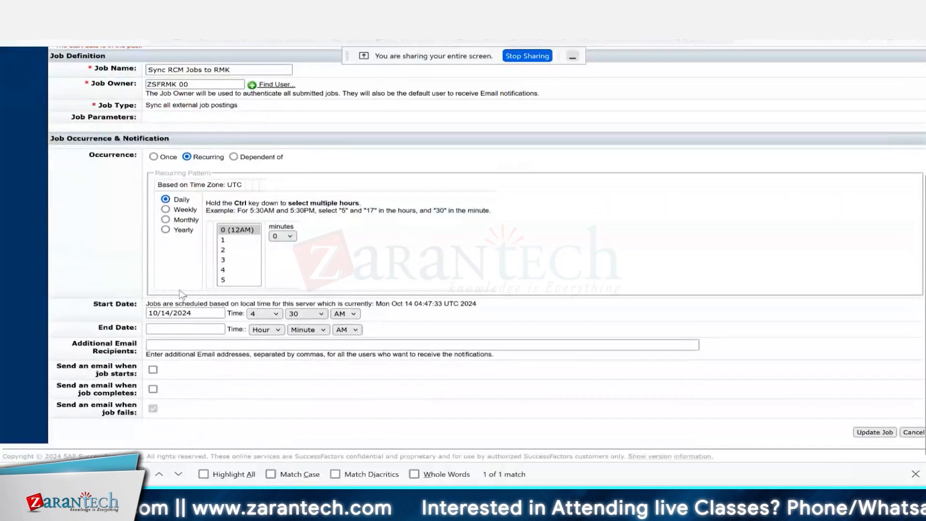
left_click(272, 314)
left_click(262, 216)
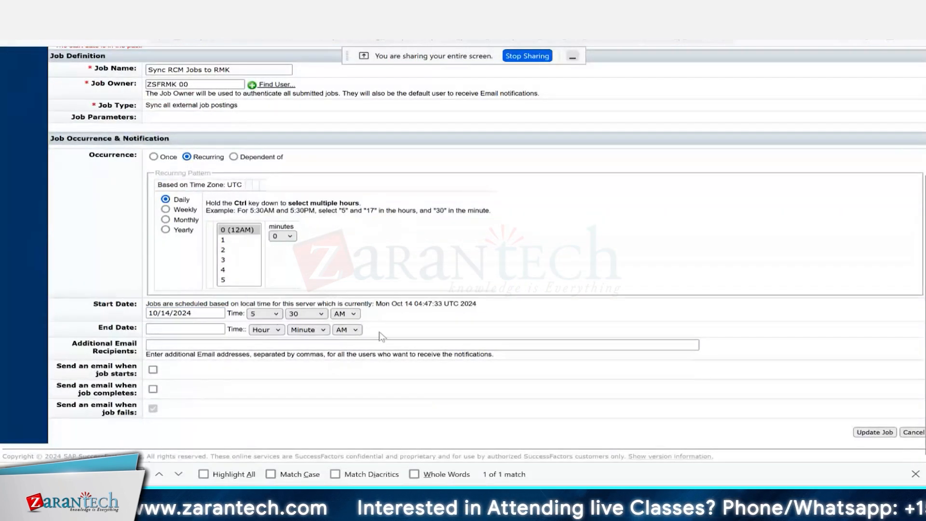
left_click(874, 432)
left_click(519, 289)
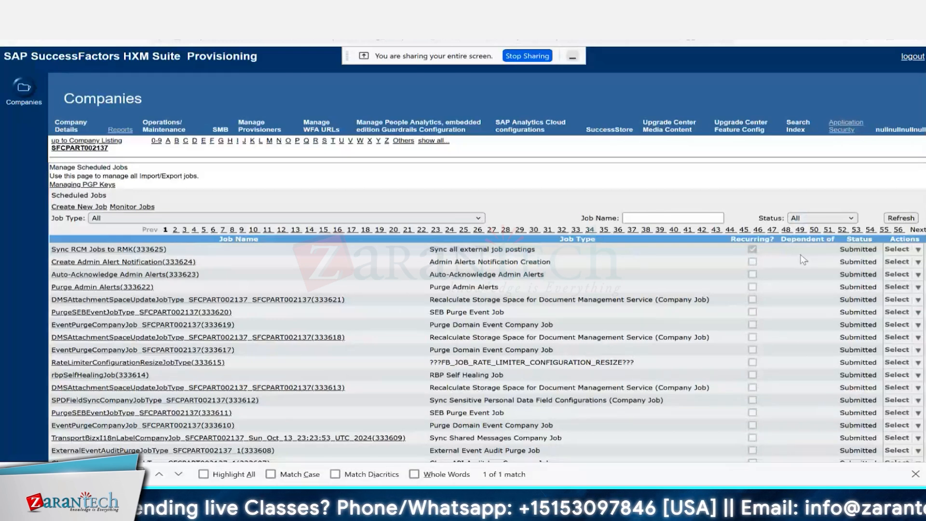
- Run the Sync RCM Jobs to RMK job immediately from the scheduled jobs list and confirm the run
left_click(918, 250)
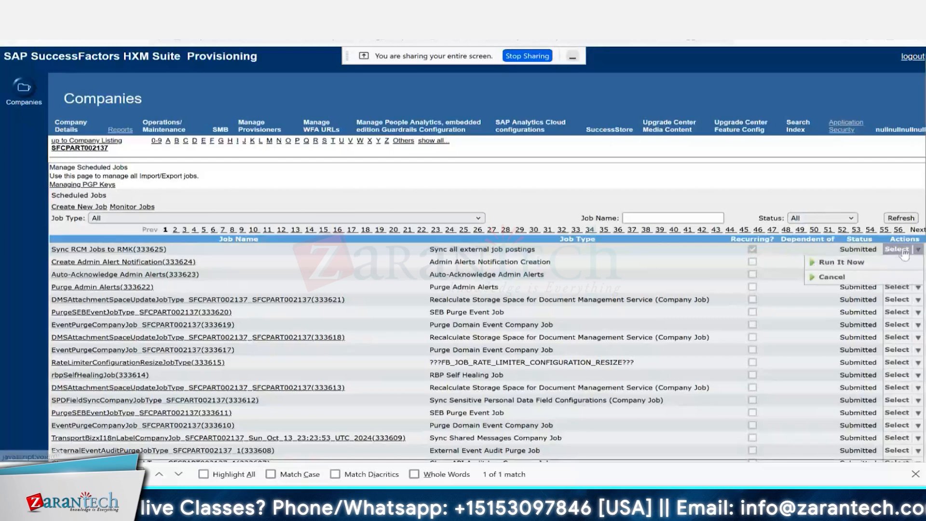
left_click(866, 265)
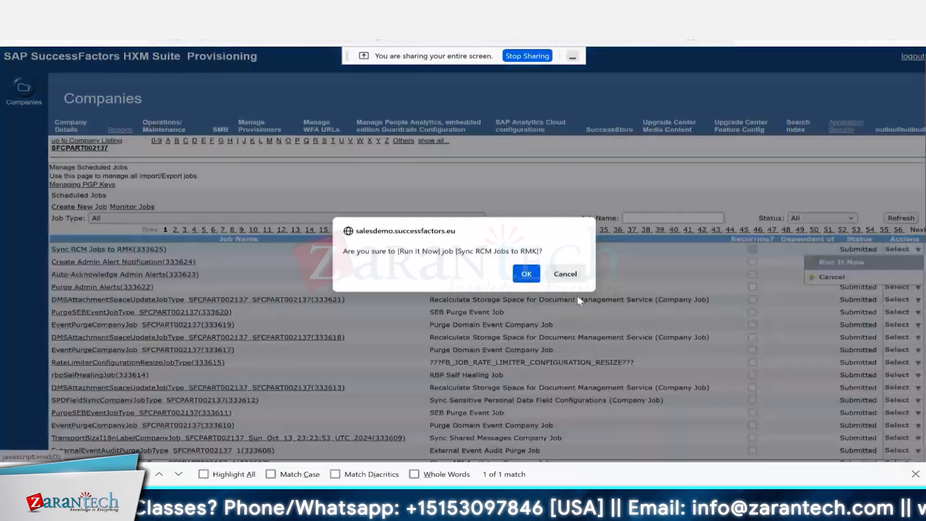
left_click(525, 273)
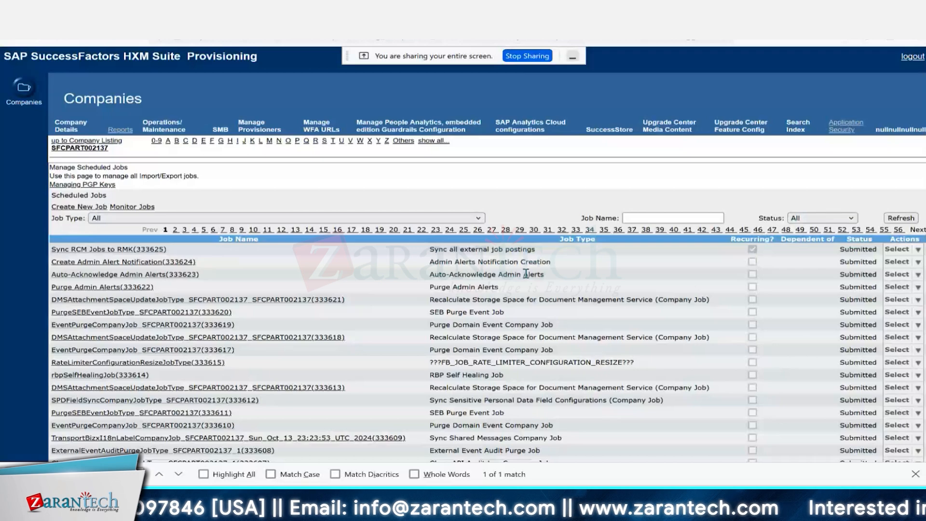
- Check the Sync RCM Jobs to RMK run in the job monitor, review its run details, and close them
left_click(122, 206)
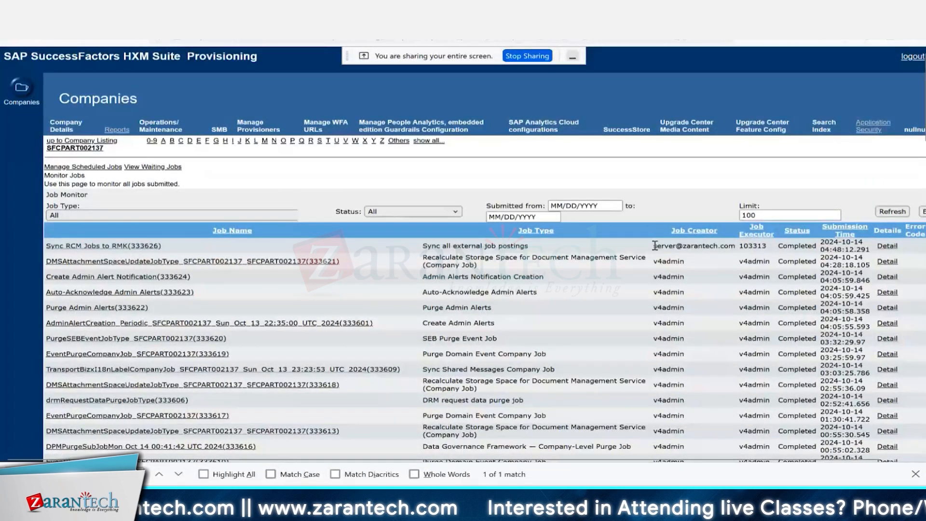
left_click_drag(654, 246, 804, 249)
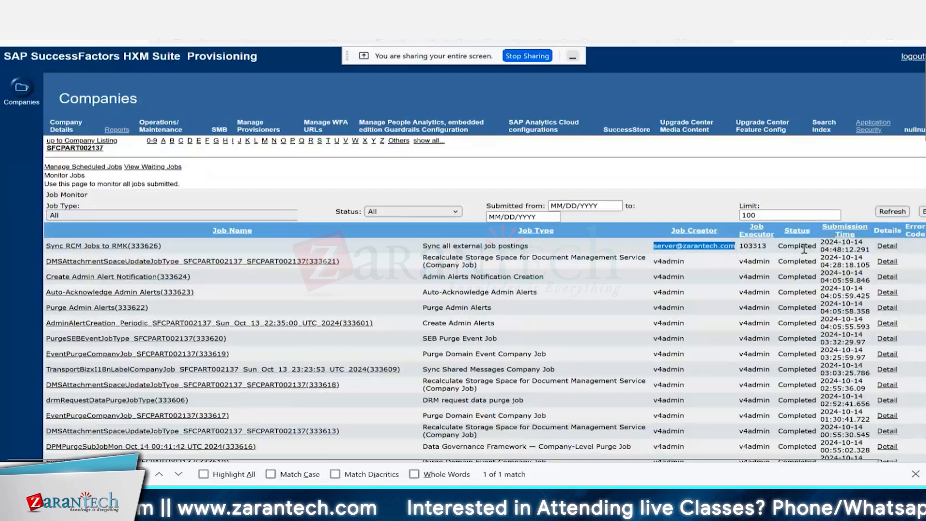
left_click(888, 246)
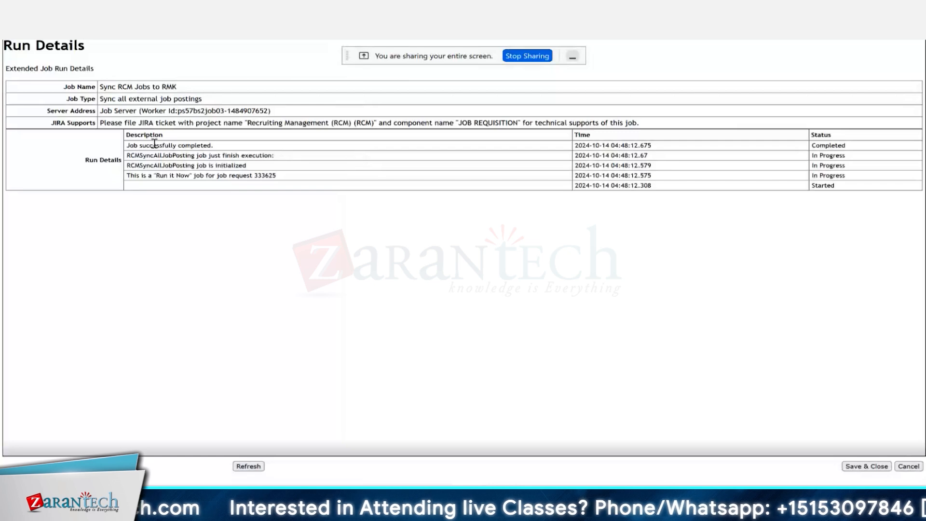
triple_click(153, 144)
left_click(280, 271)
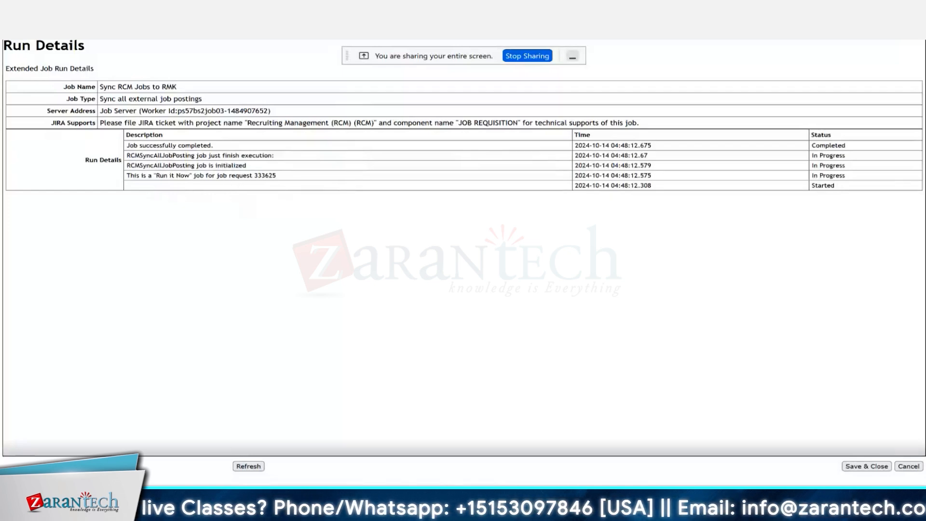
key("ctrl+w")
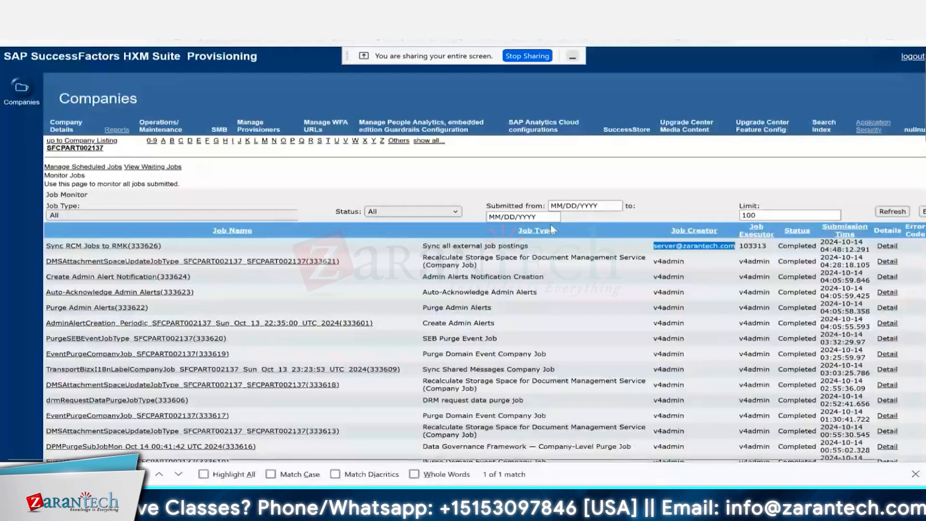
- Look through the job monitor list for the RMK sync jobs and their status
left_click(388, 186)
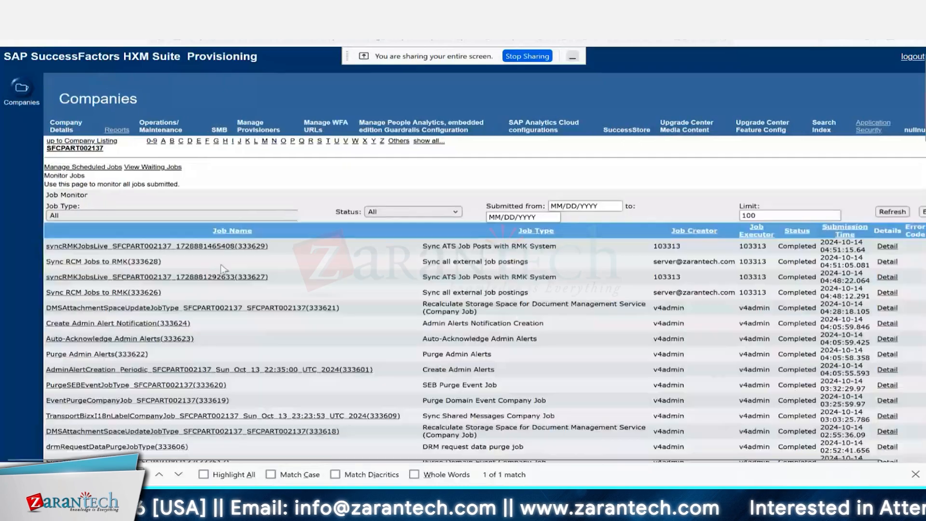
scroll(187, 321, "down", 1)
scroll(187, 321, "down", 12)
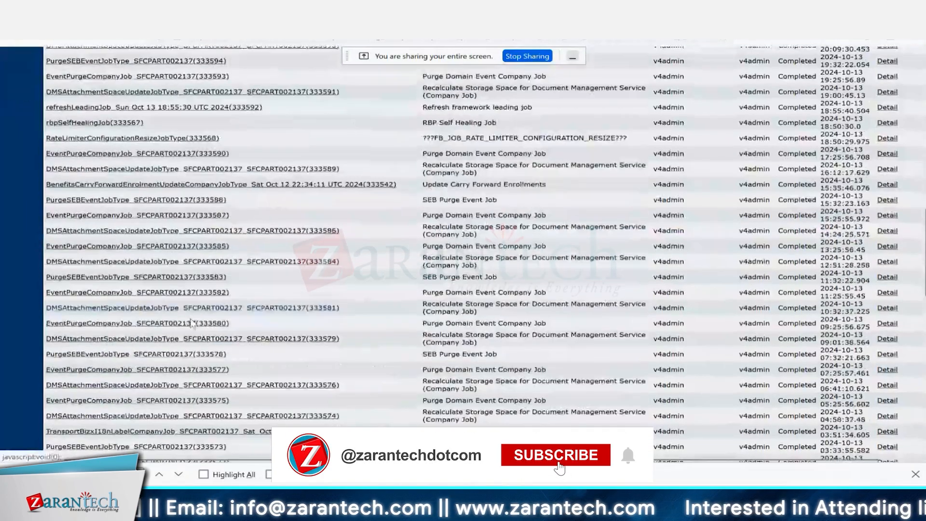
scroll(191, 319, "up", 3)
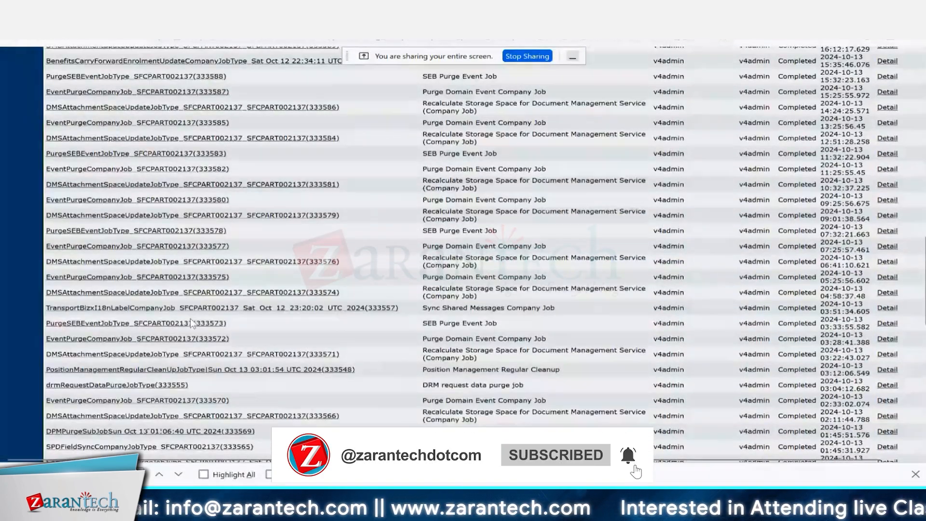
scroll(191, 319, "up", 10)
scroll(191, 322, "up", 3)
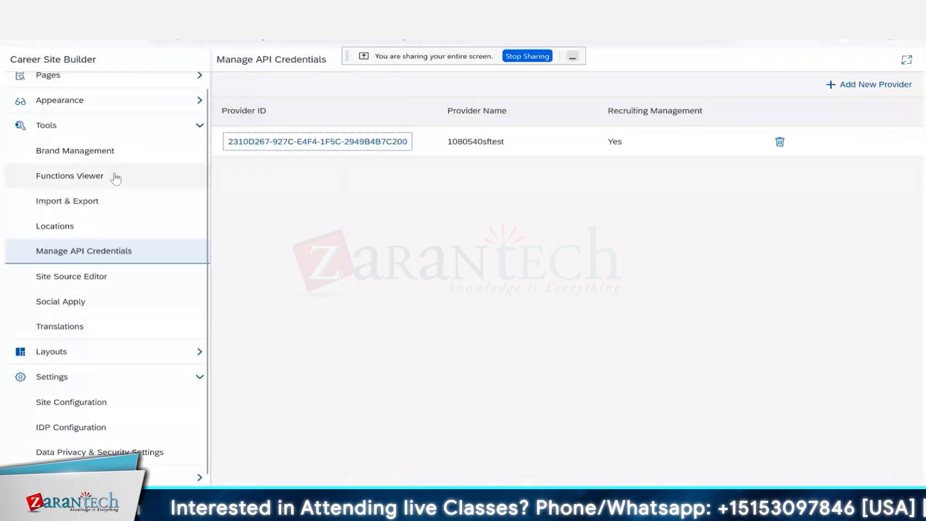
scroll(115, 178, "up", 1)
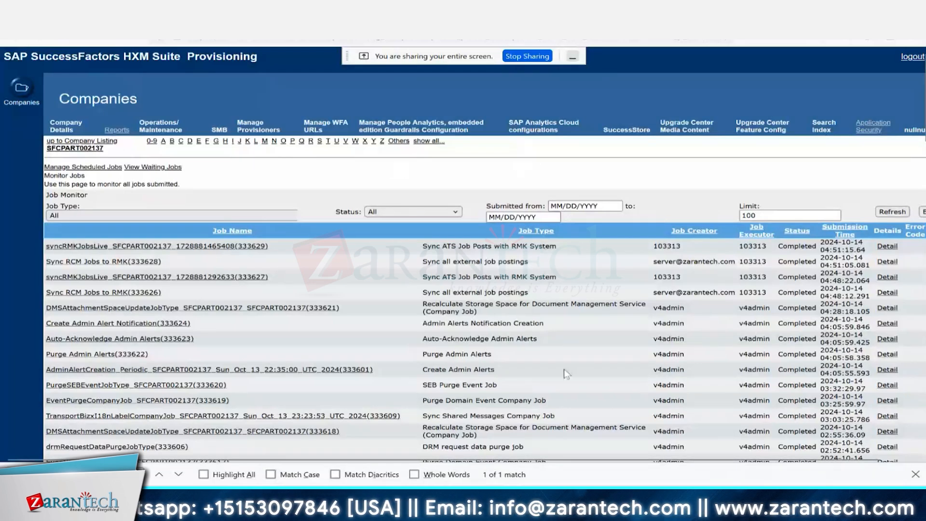
left_click(677, 439)
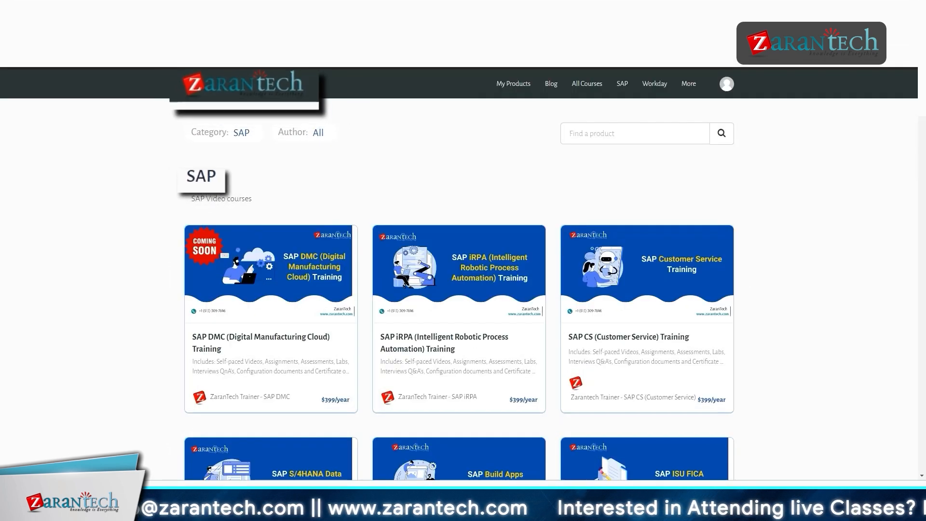
scroll(459, 289, "down", 1)
scroll(459, 290, "down", 2)
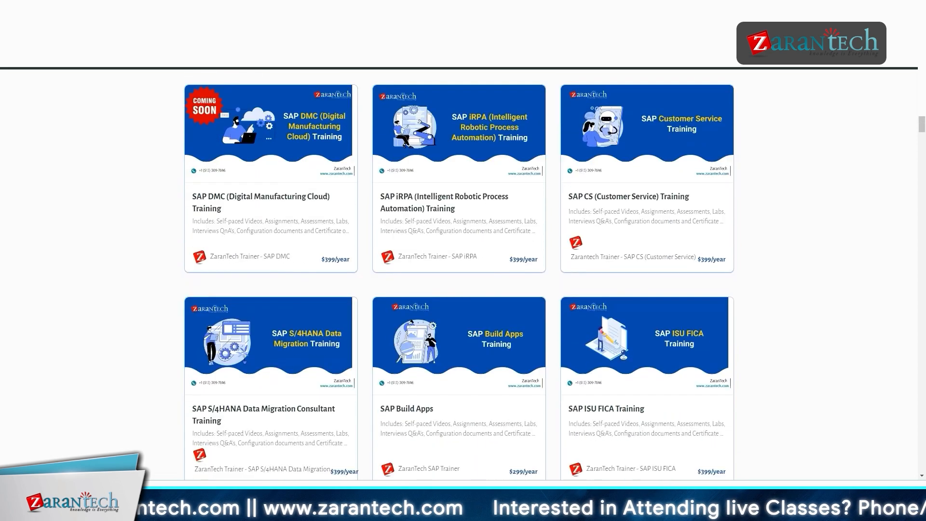
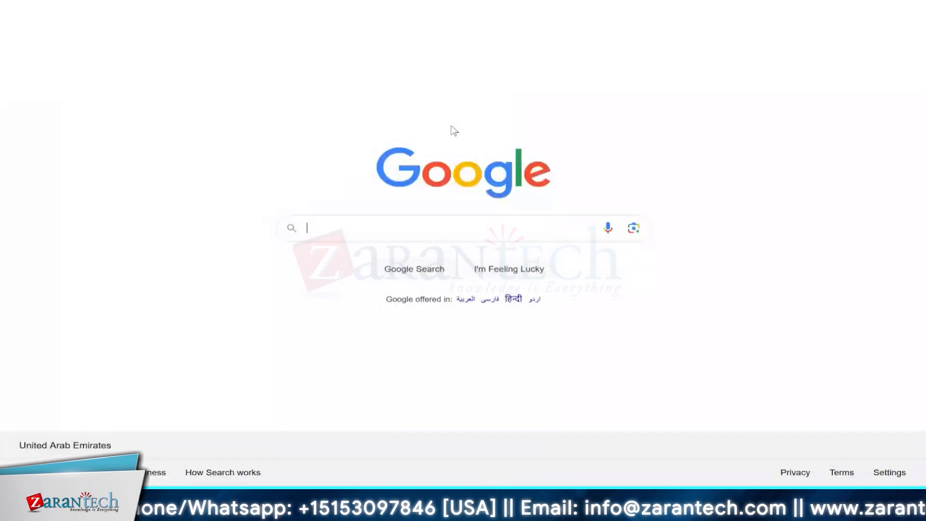
- Search Google for hexa color codes and open an HTML color picker page
type("hexa c")
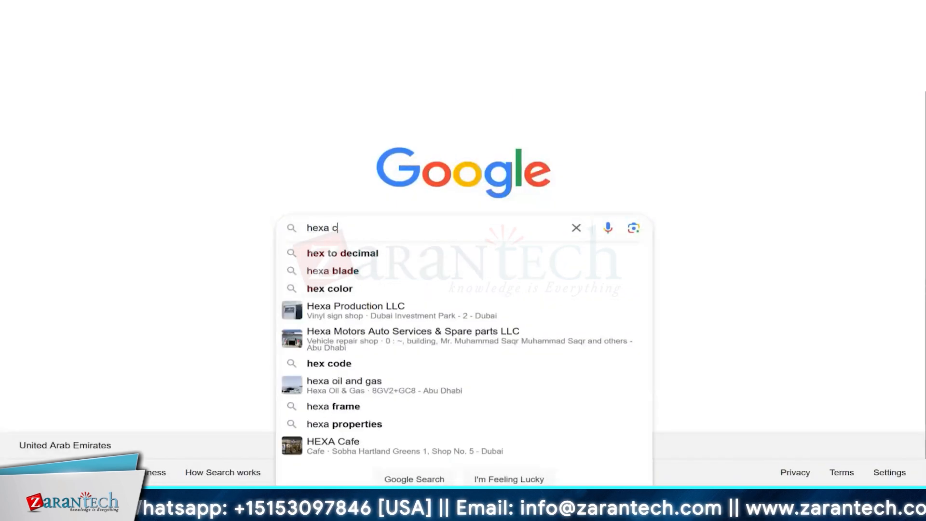
type("olor co")
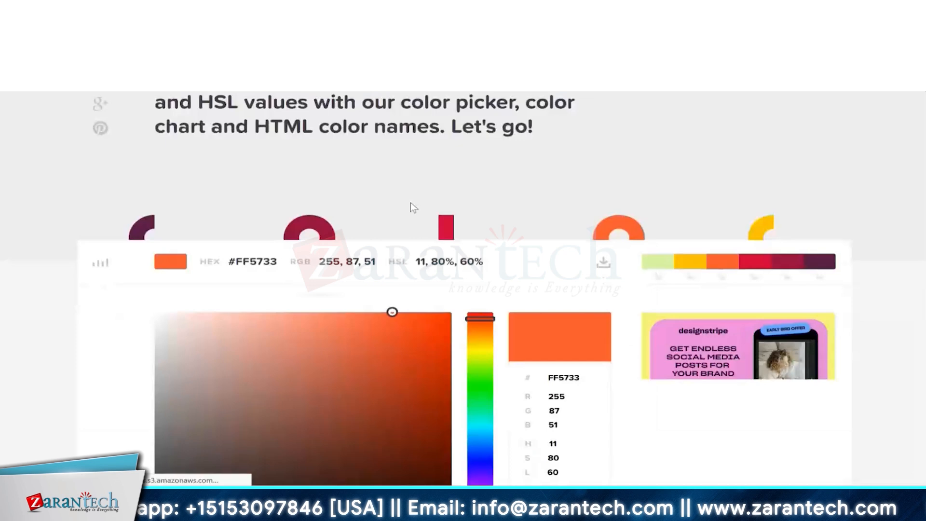
scroll(408, 200, "down", 3)
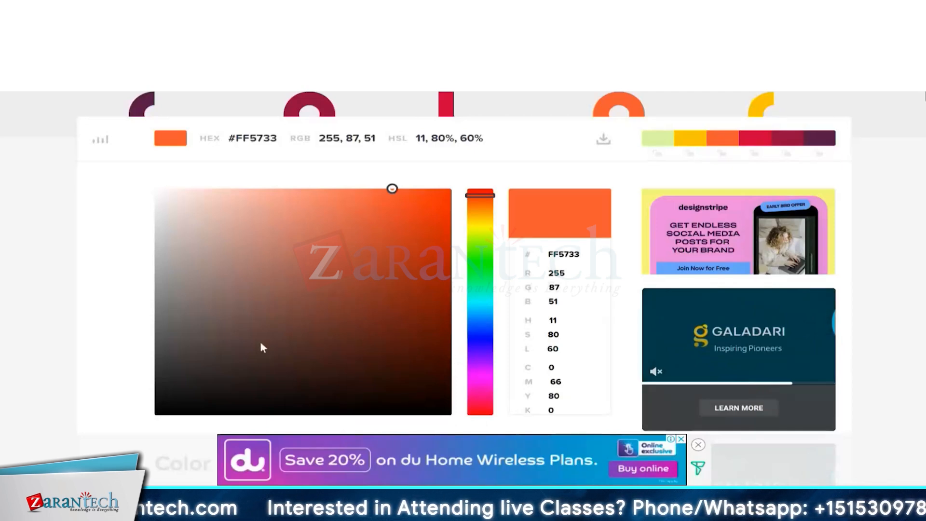
- Try several orange shades in the color picker, including #B8533D, #EE360E, #BB3315 and #E2421F, and select a hex code
left_click(352, 252)
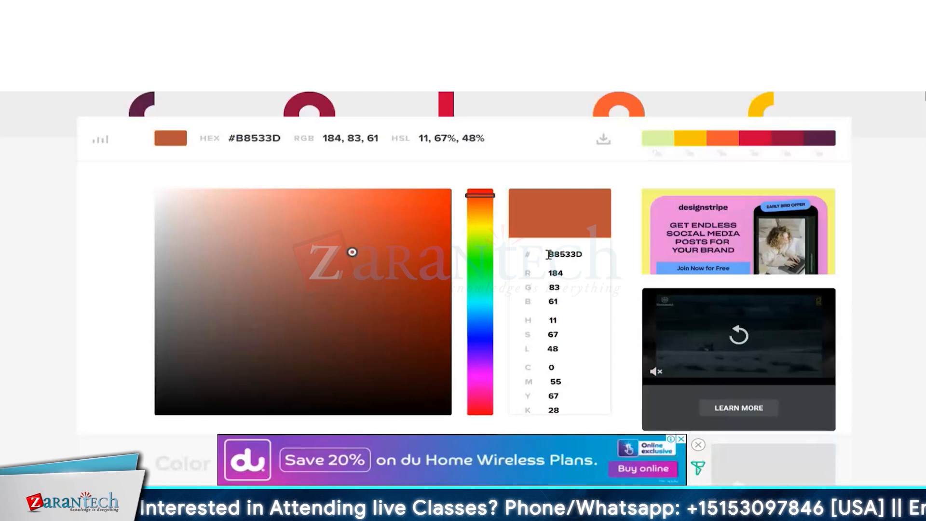
left_click_drag(549, 254, 559, 272)
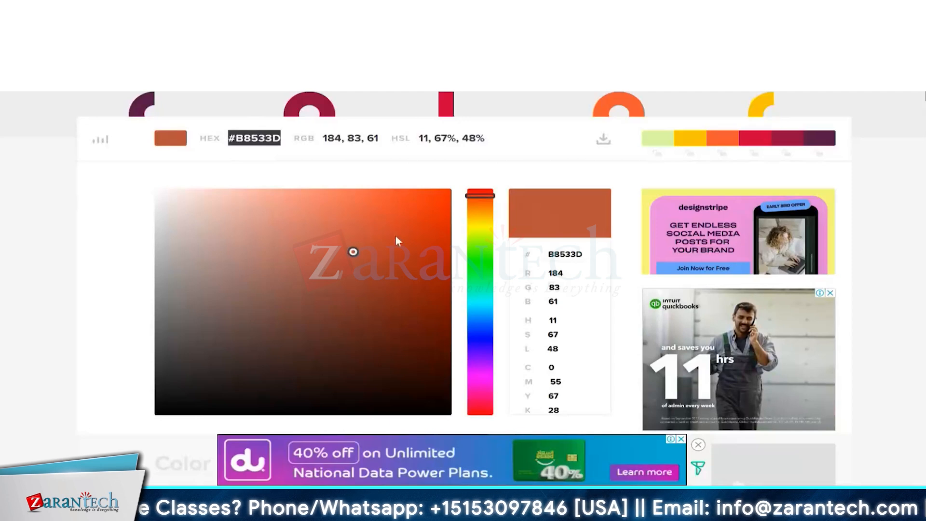
left_click(397, 210)
left_click(433, 203)
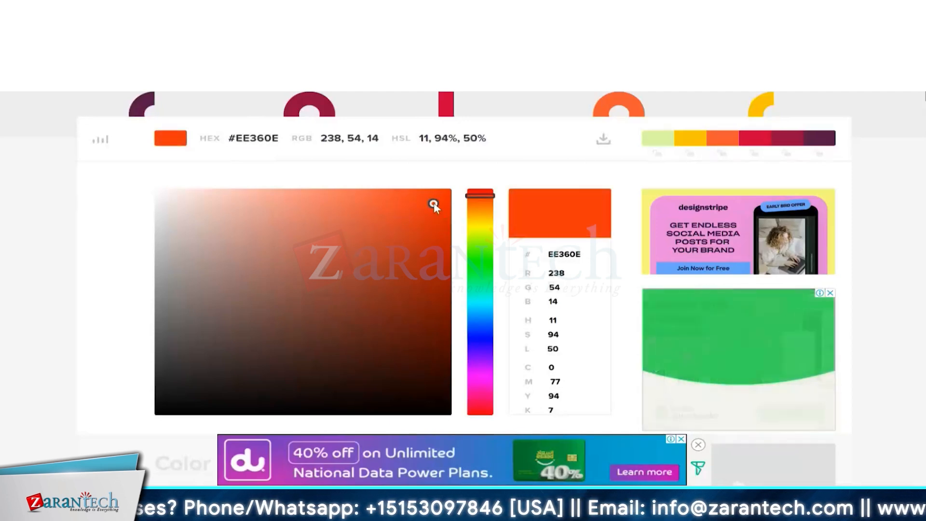
left_click(419, 248)
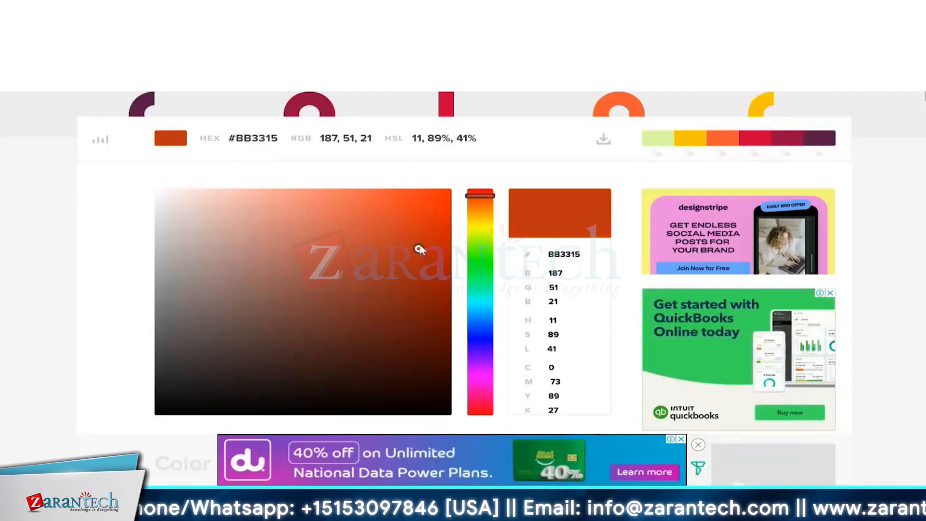
left_click(411, 215)
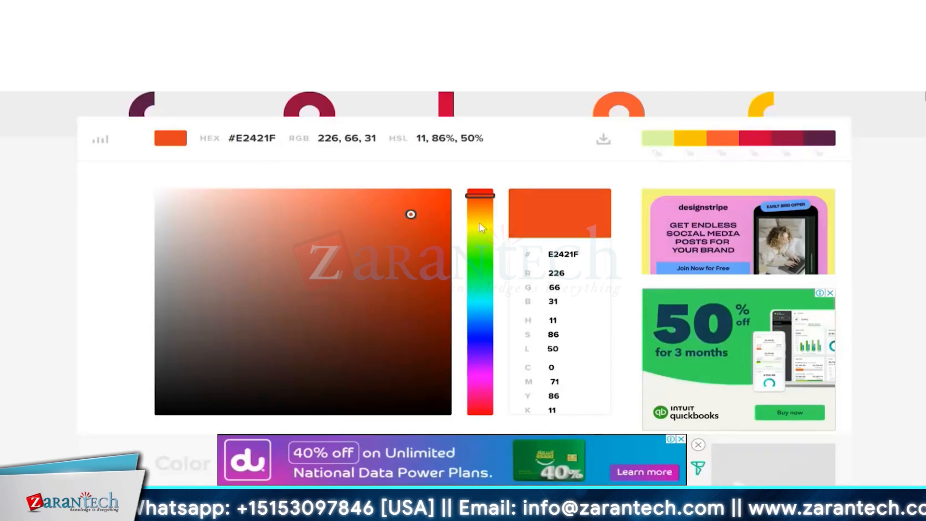
- Switch the picker's hue to green and sample different shades, finishing with #39DE2F
left_click(483, 263)
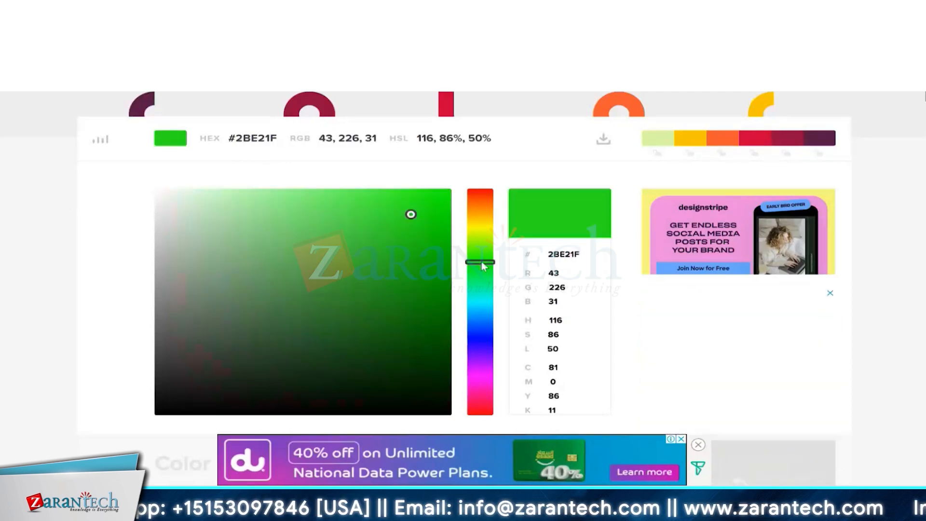
left_click(446, 192)
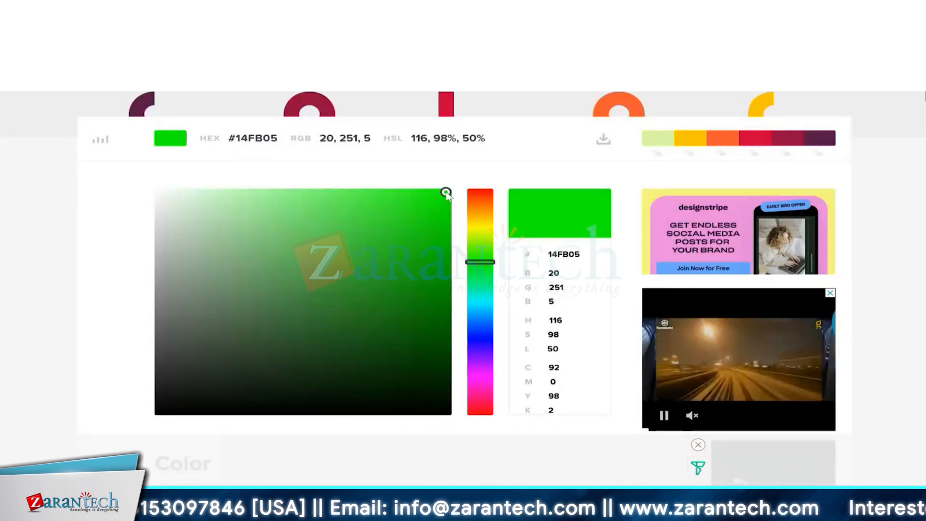
left_click(193, 289)
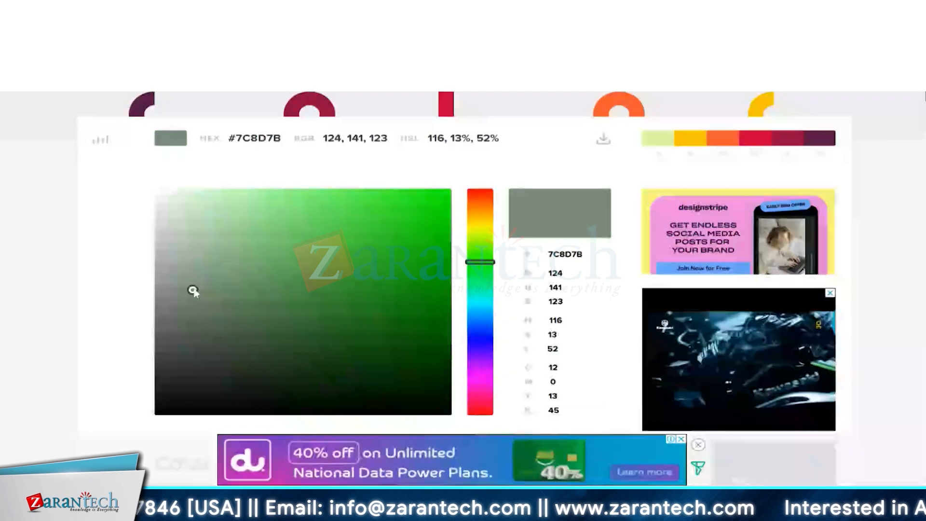
left_click(303, 390)
left_click(305, 285)
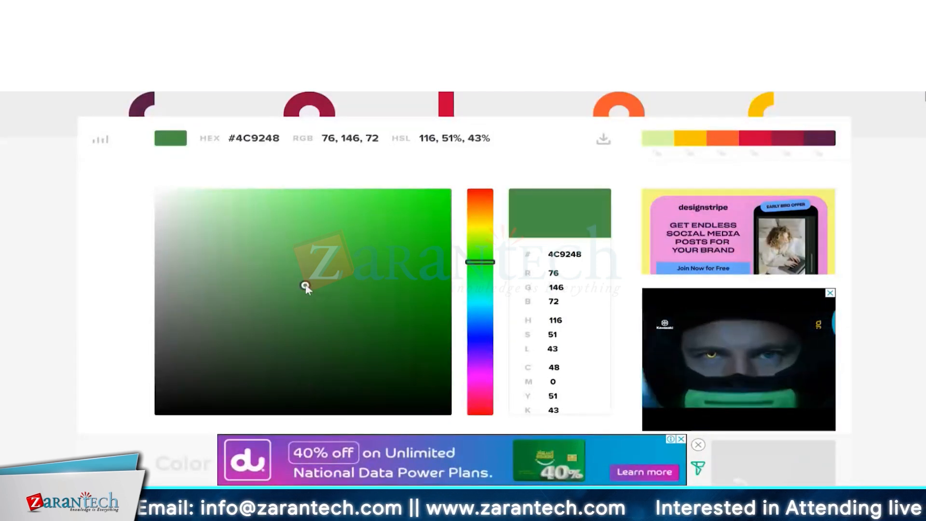
left_click(304, 220)
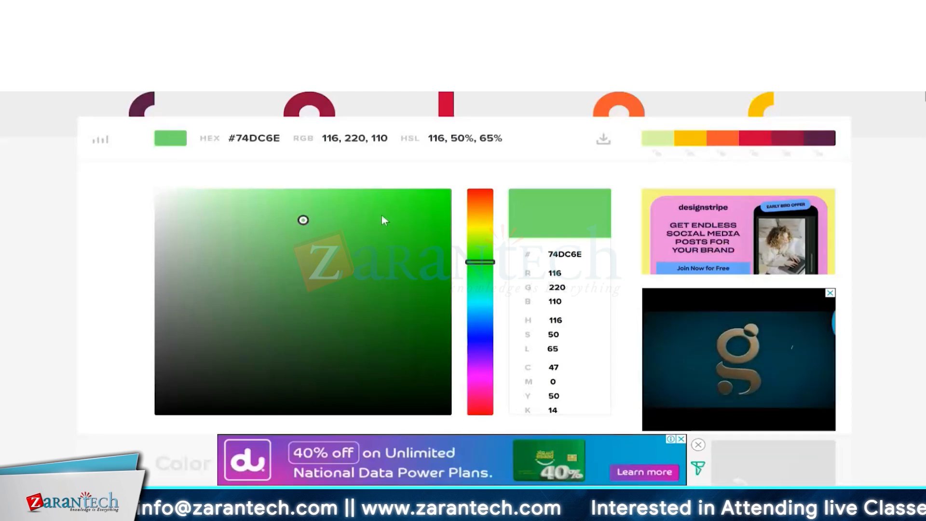
left_click(381, 215)
left_click(329, 288)
left_click(306, 203)
left_click(388, 218)
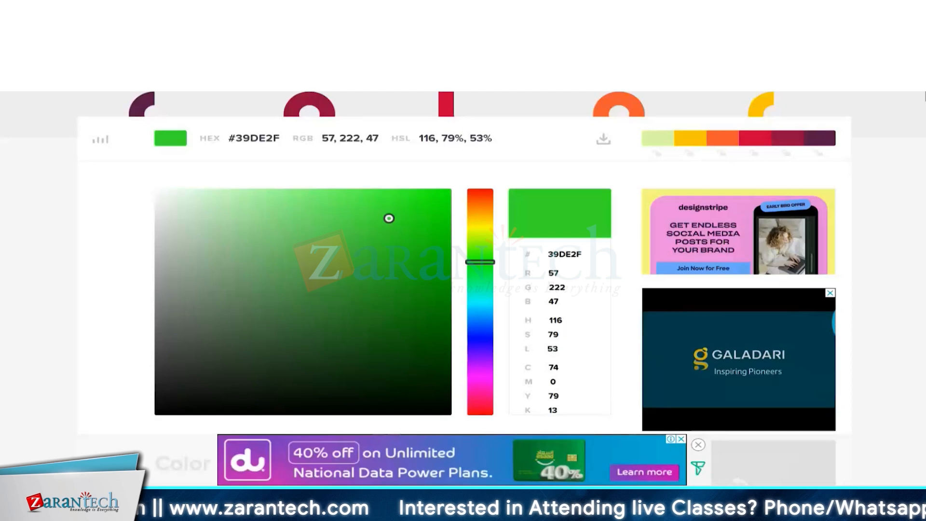
- Dismiss the banner ad on the color picker page and switch to the Primary Colours page of the Bahri brand guidelines PDF
mouse_move(782, 429)
left_click(698, 444)
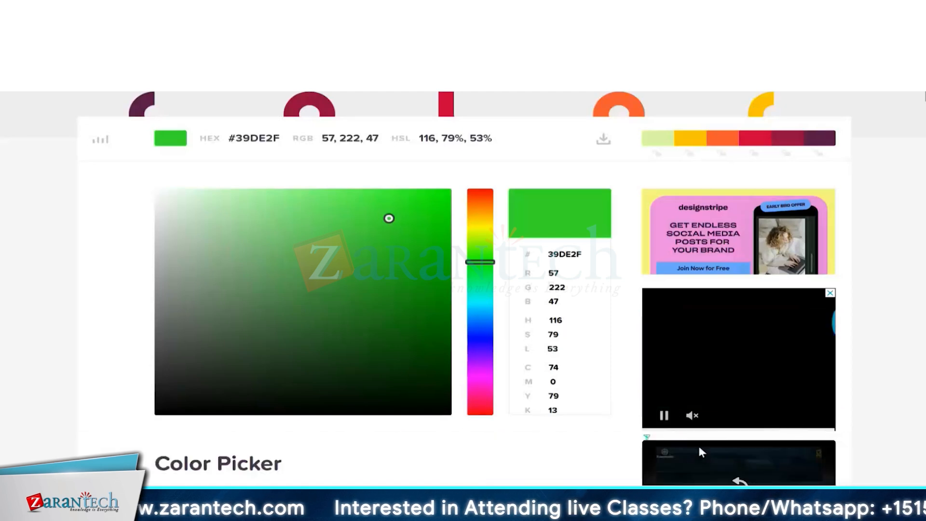
mouse_move(650, 511)
mouse_move(593, 504)
left_click(801, 436)
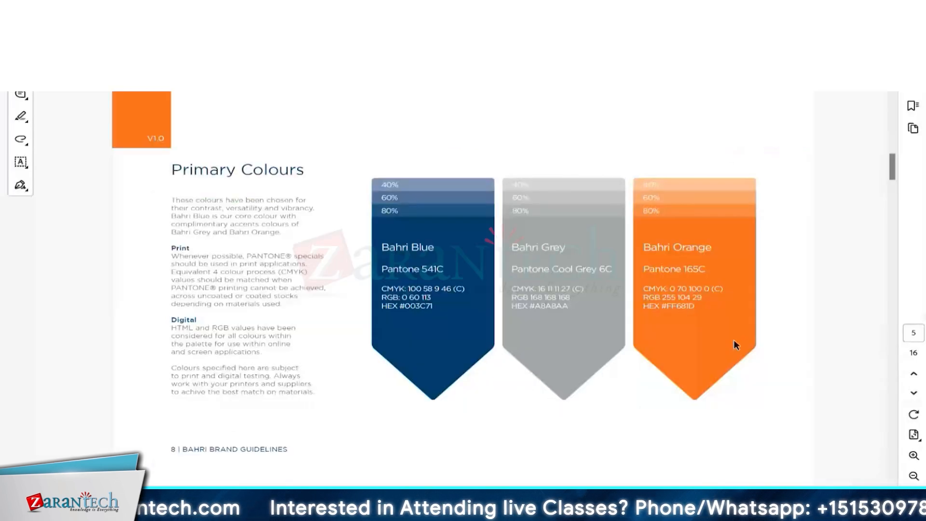
- Copy the Bahri Blue hex code 003C71 from the Primary Colours page and switch to the HTML color picker page
double_click(409, 310)
left_click(407, 322)
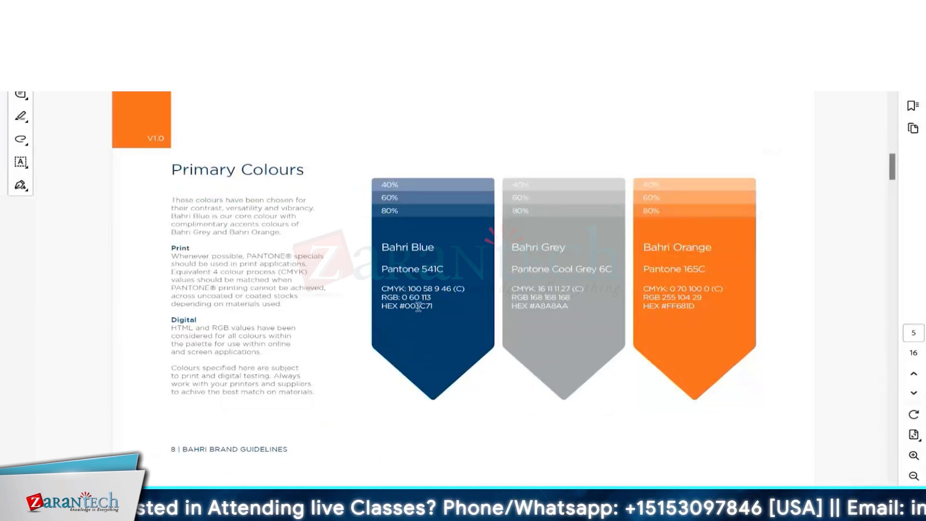
double_click(418, 306)
key("ctrl+c")
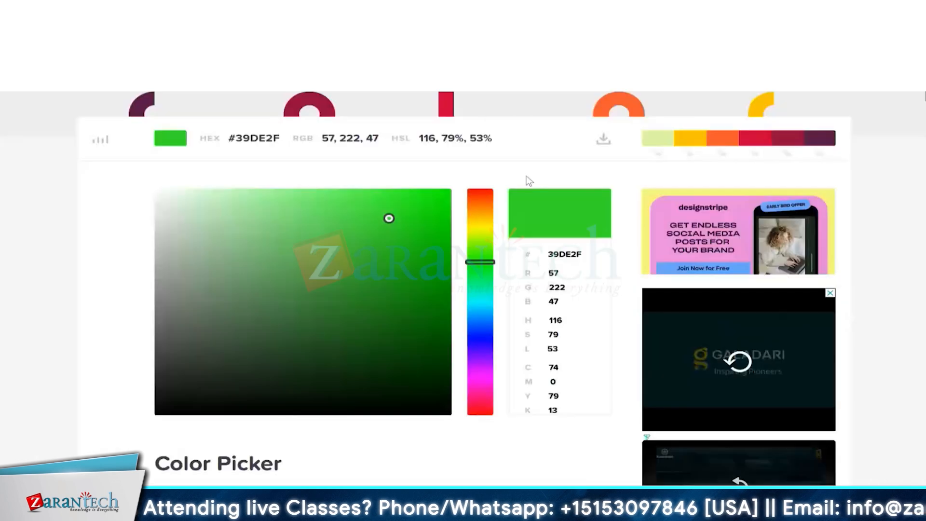
- Look up the color #003C71 online and examine its color spaces, shades and tints
scroll(515, 191, "up", 3)
scroll(488, 197, "down", 3)
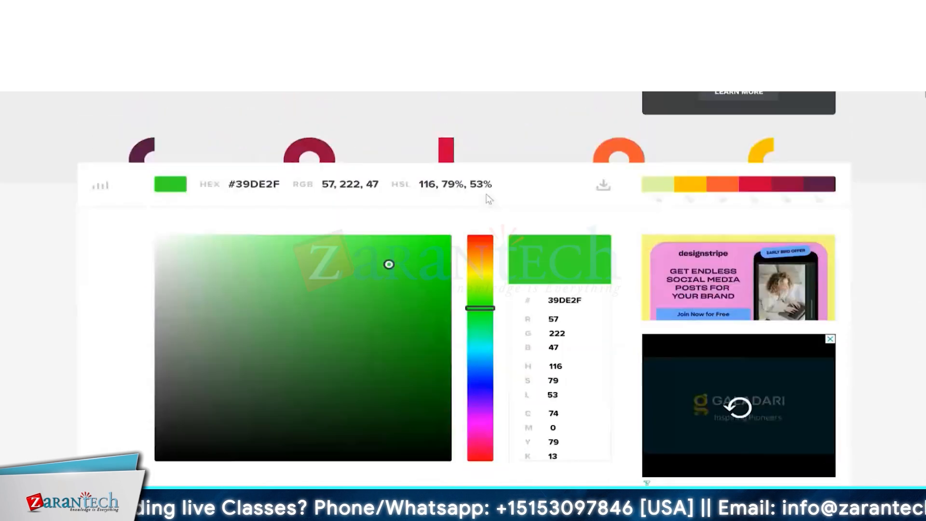
scroll(491, 198, "down", 6)
triple_click(251, 162)
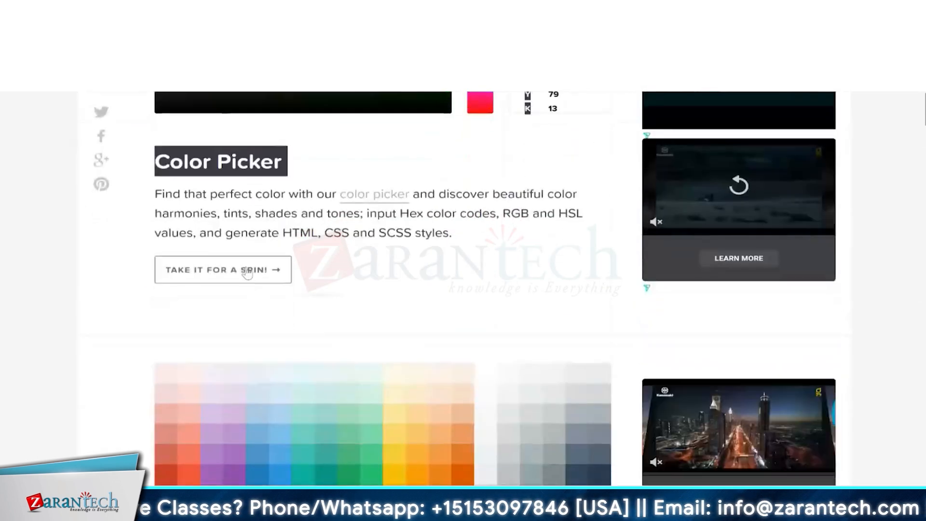
scroll(295, 213, "up", 5)
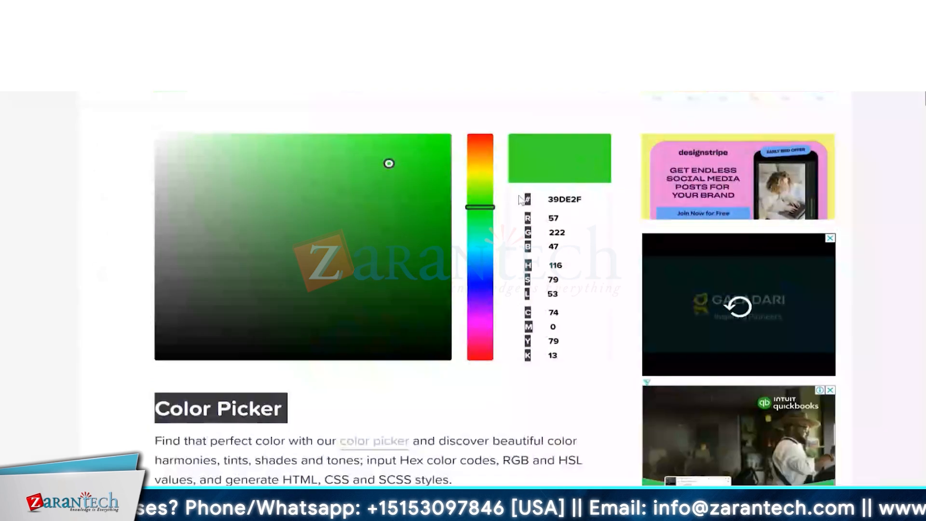
scroll(520, 199, "up", 4)
double_click(251, 269)
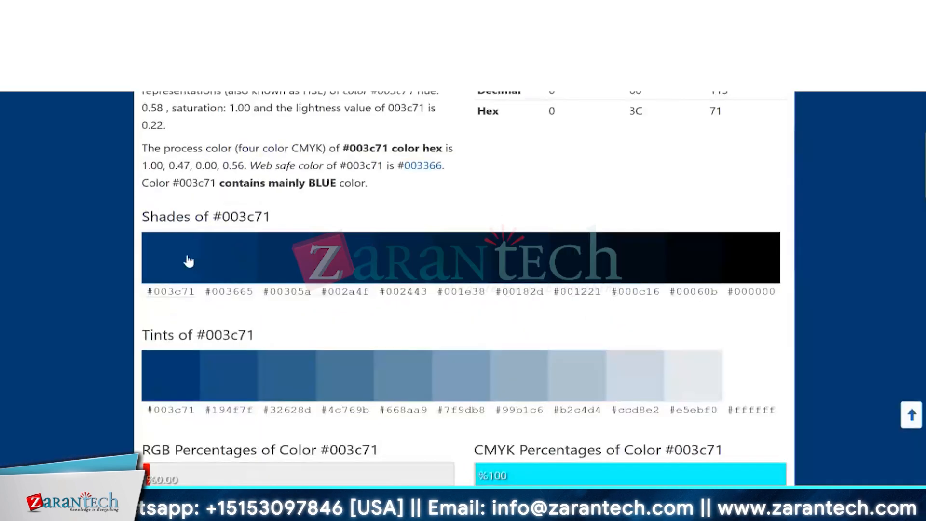
scroll(186, 262, "up", 9)
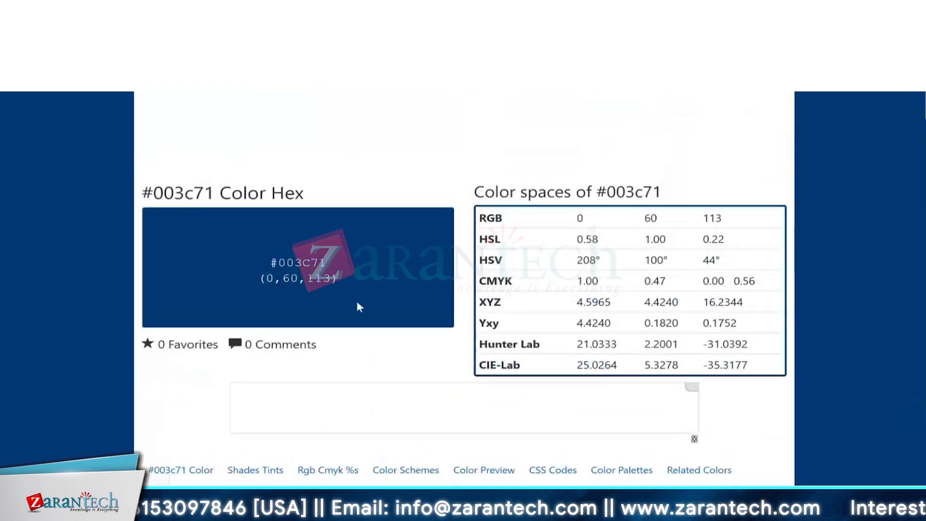
scroll(283, 287, "down", 10)
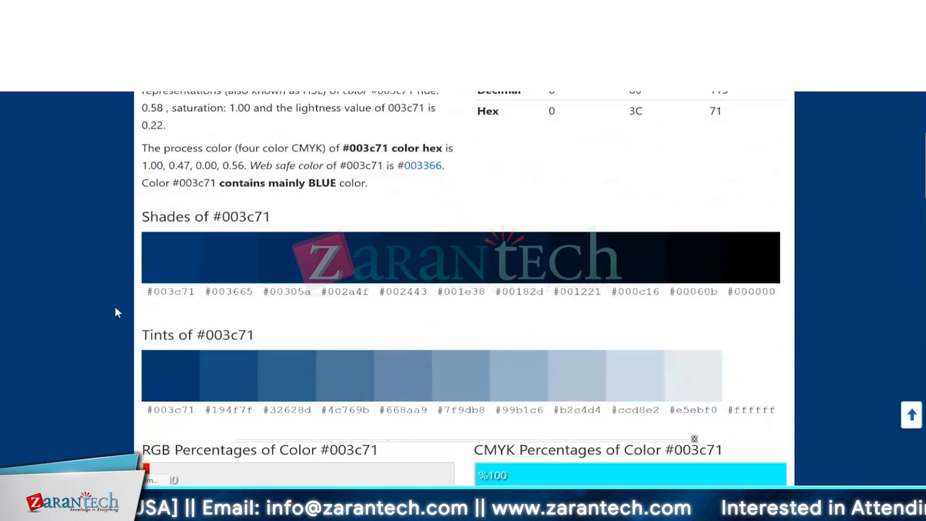
scroll(295, 281, "up", 10)
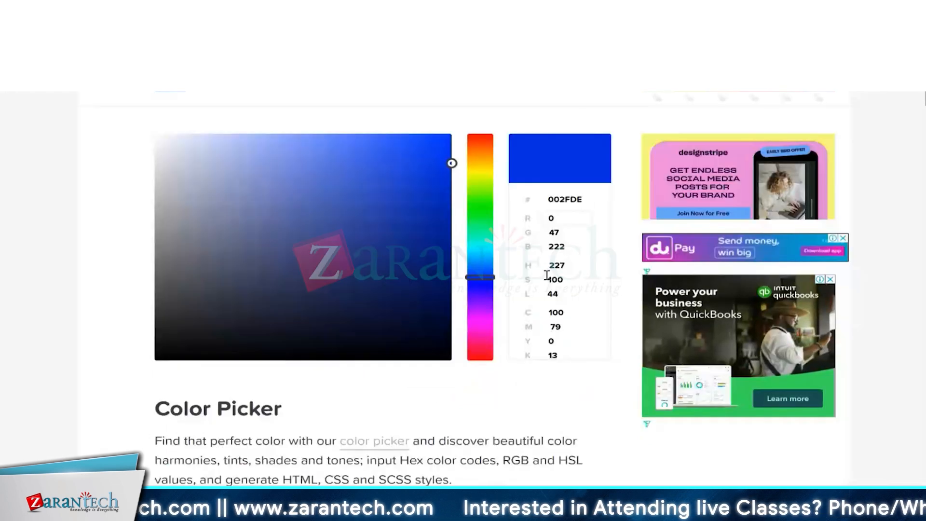
- Set the color picker's hex value to the copied Bahri Blue code 003C71
key("ctrl+v")
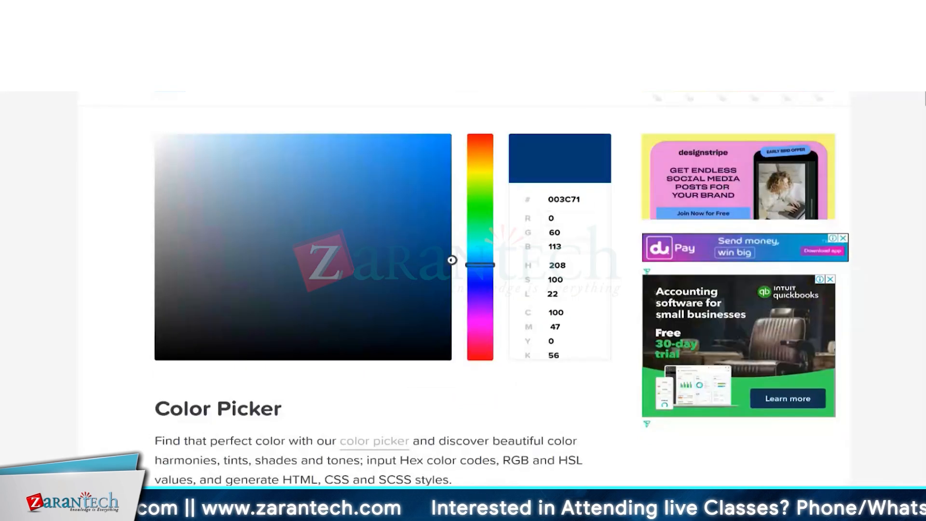
double_click(563, 198)
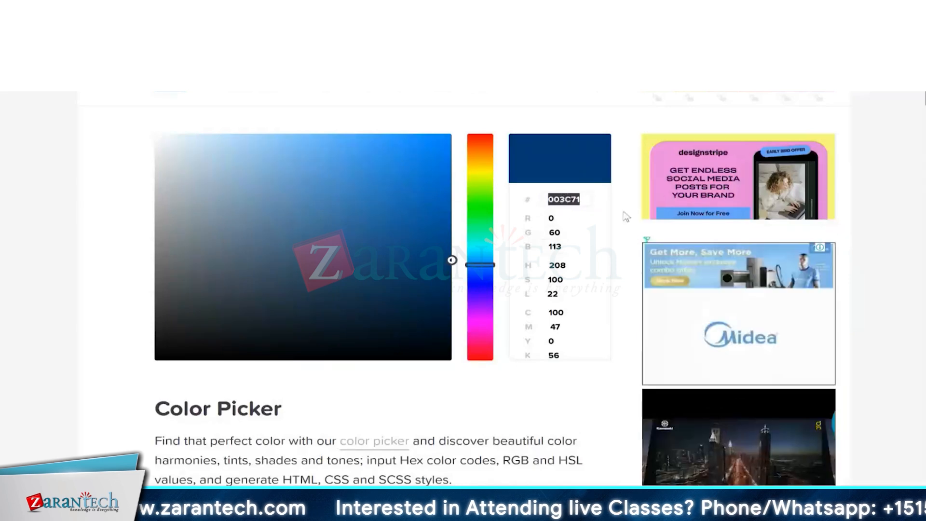
left_click(553, 218)
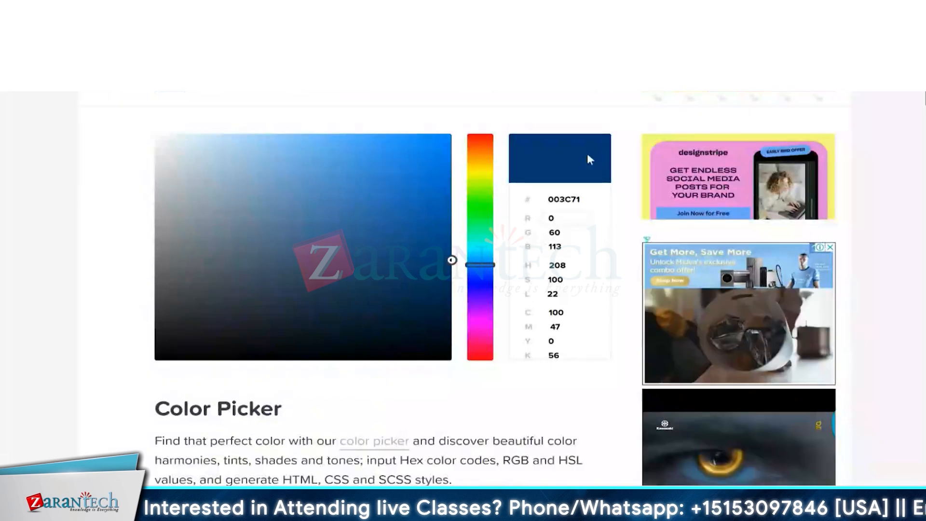
- Copy the Bahri Grey hex code A8A8AA from the brand guidelines PDF and set it as the color picker's hex value
key("alt+Tab")
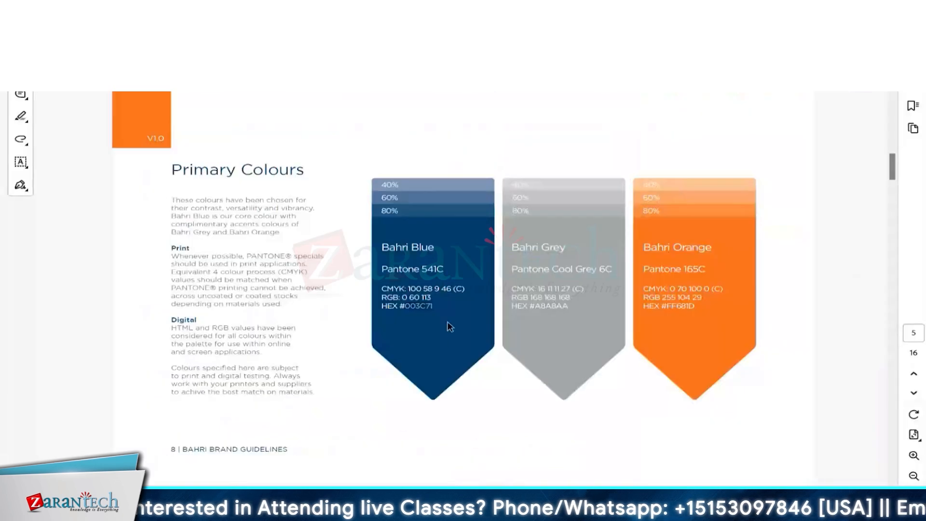
double_click(547, 306)
key("ctrl+c")
key("alt+Tab")
key("ctrl+v")
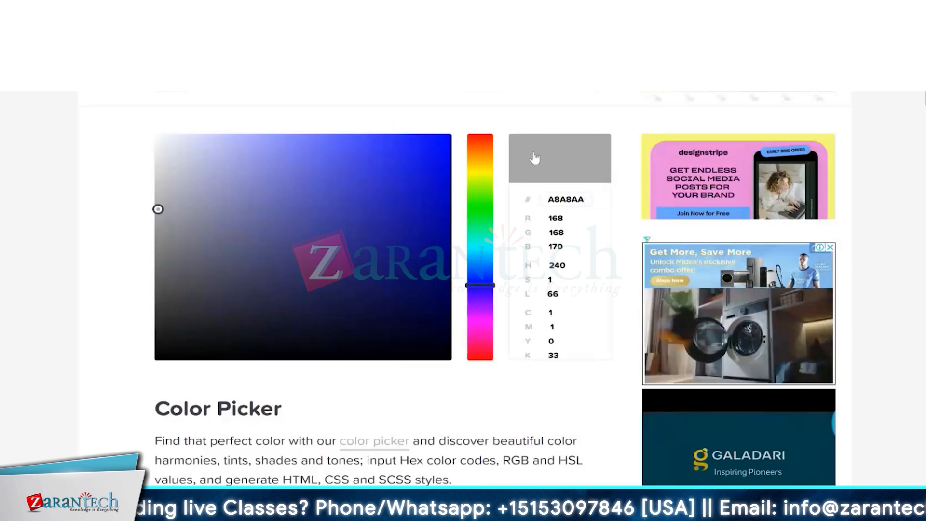
- Copy the Bahri Orange hex code FF681D from the brand guidelines PDF and set it as the color picker's hex value
key("alt+Tab")
left_click(680, 305)
double_click(680, 304)
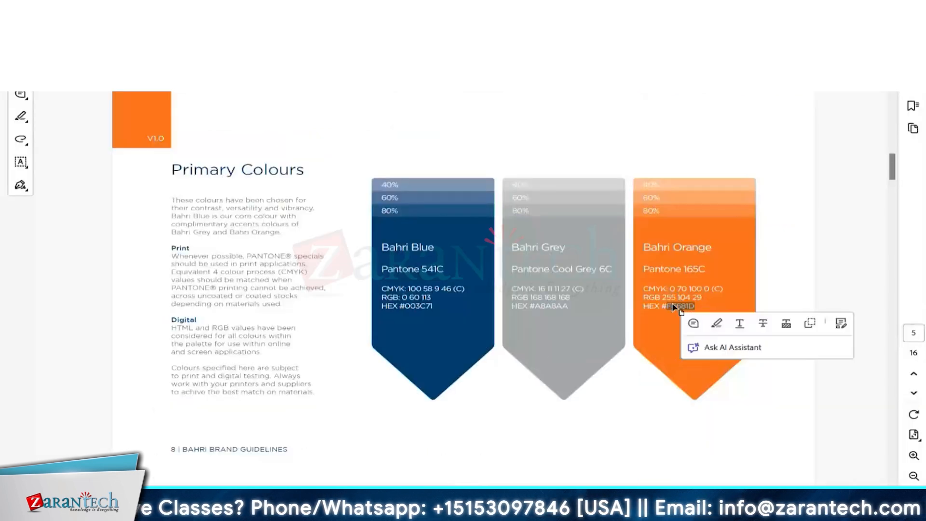
key("ctrl+c")
key("alt+Tab")
key("ctrl+v")
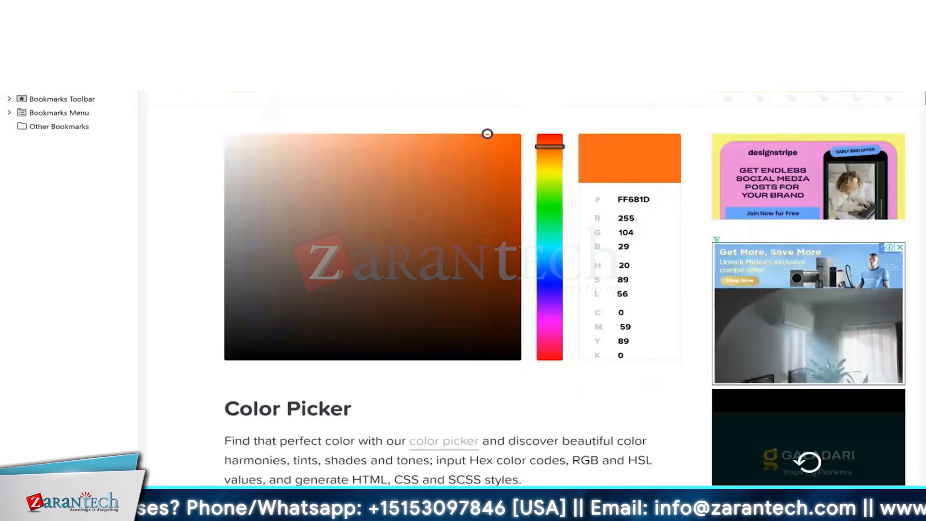
key("ctrl+b")
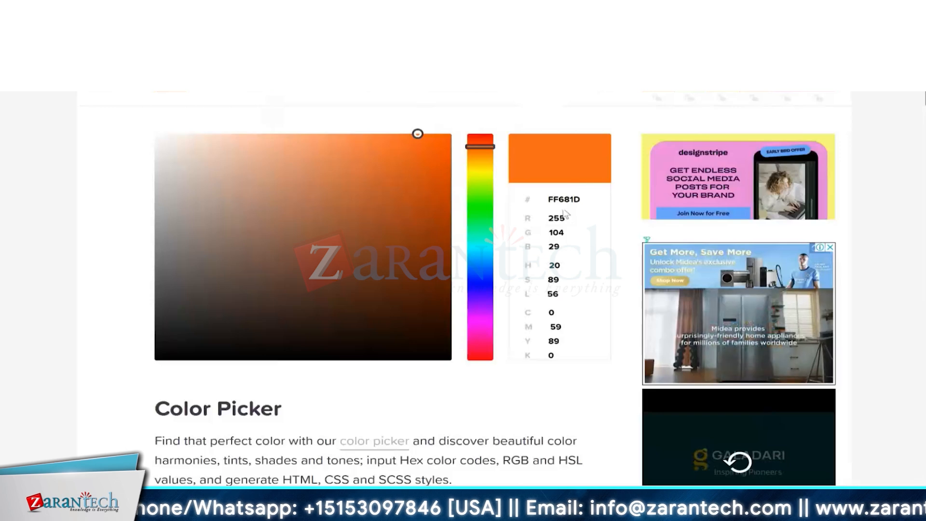
- Return to the Bahri brand guidelines PDF and view the Secondary Colours page
key("alt+Tab")
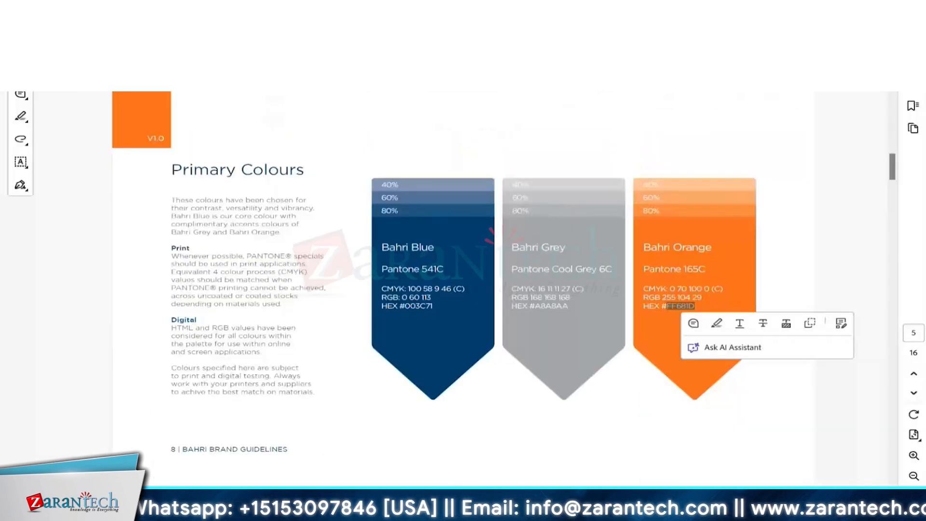
key("Escape")
scroll(463, 288, "down", 1)
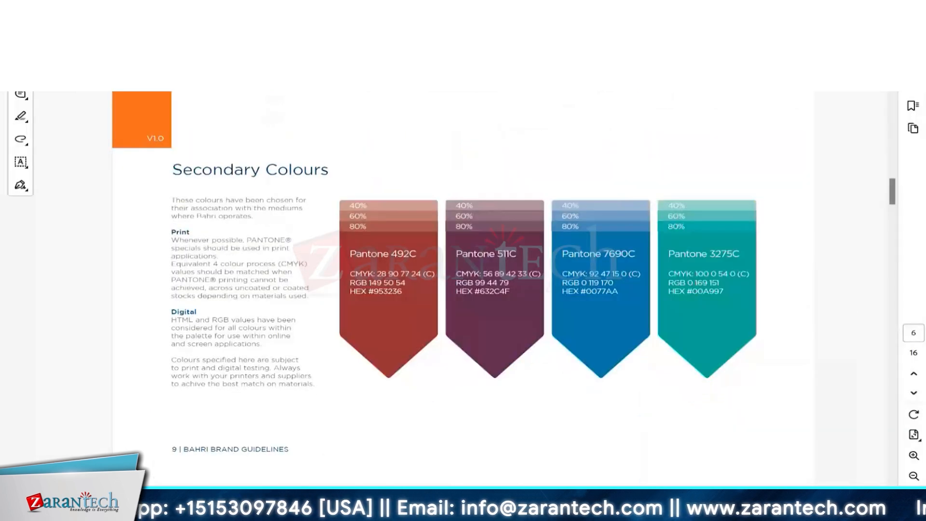